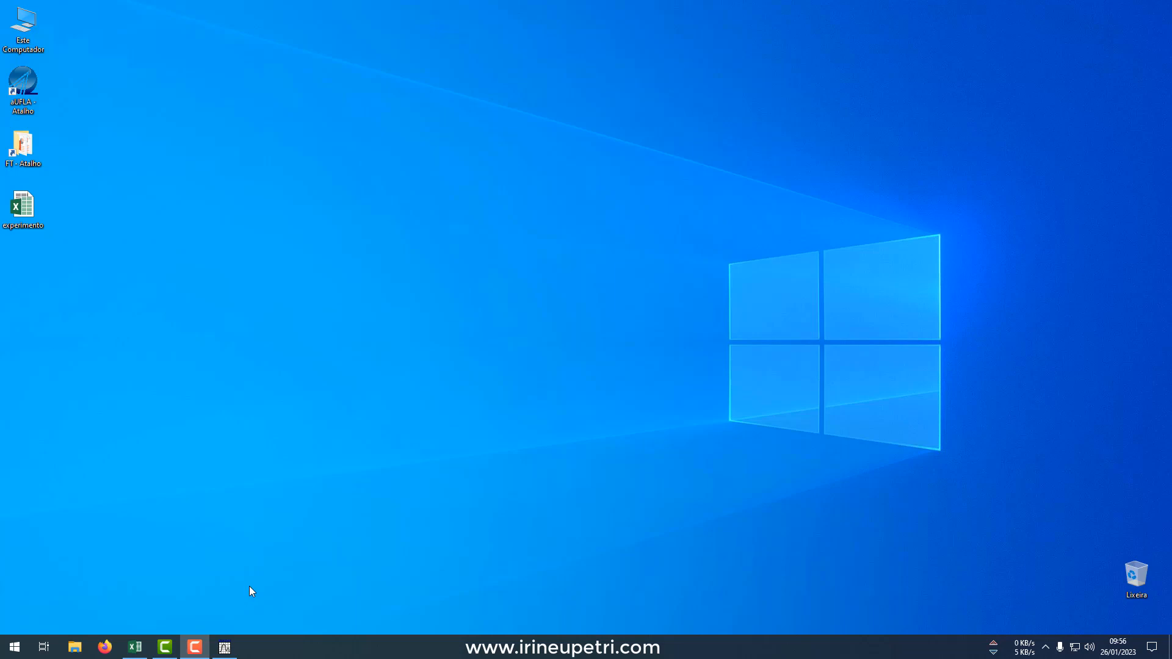
# Step: Switch to Excel and examine the experimento workbook's 80ºC and 40ºC drying data, the kinetic models and the k equation
pyautogui.click(135, 647)
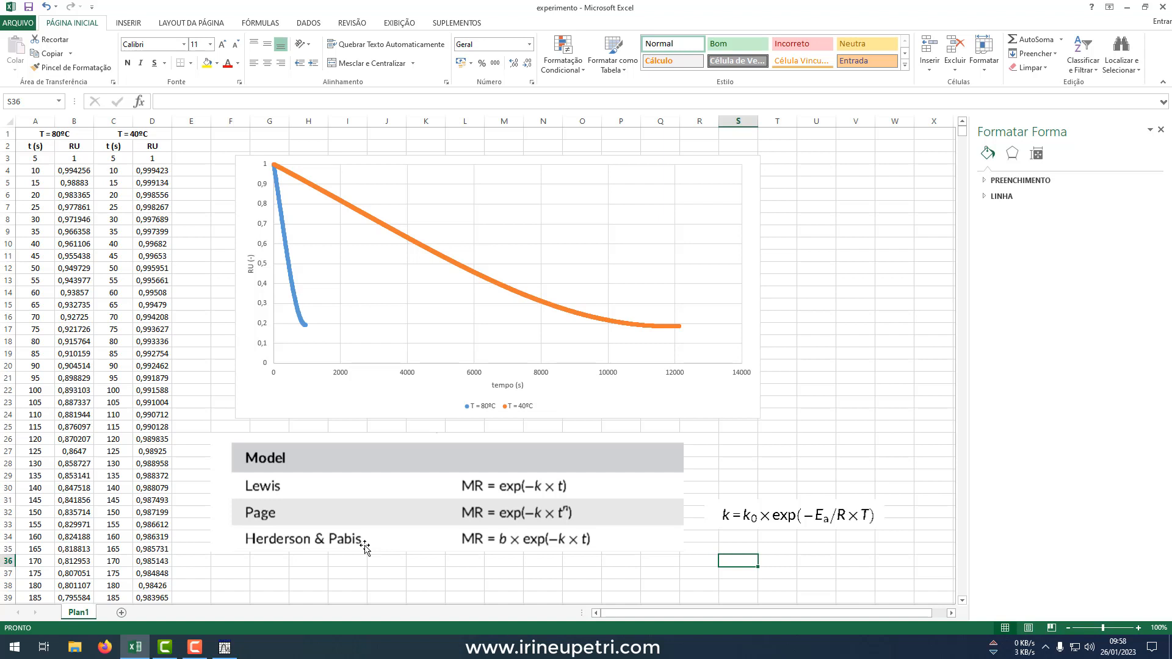
pyautogui.click(139, 134)
pyautogui.click(71, 133)
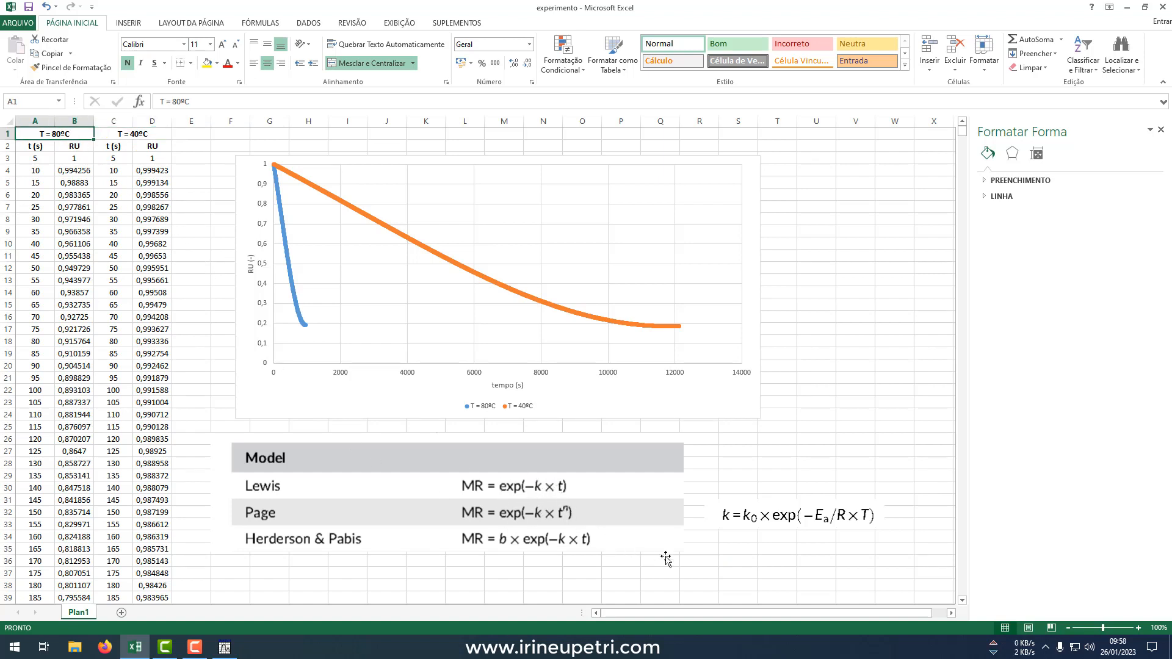
pyautogui.click(746, 532)
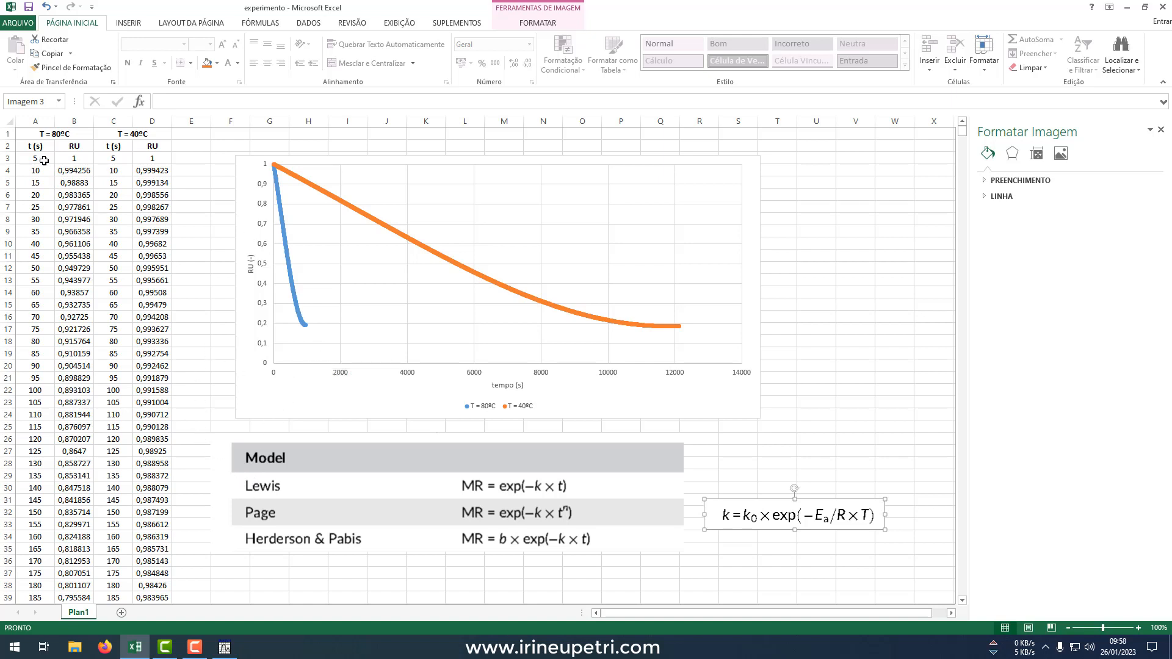
pyautogui.moveTo(34, 158); pyautogui.dragTo(73, 219)
pyautogui.click(115, 305)
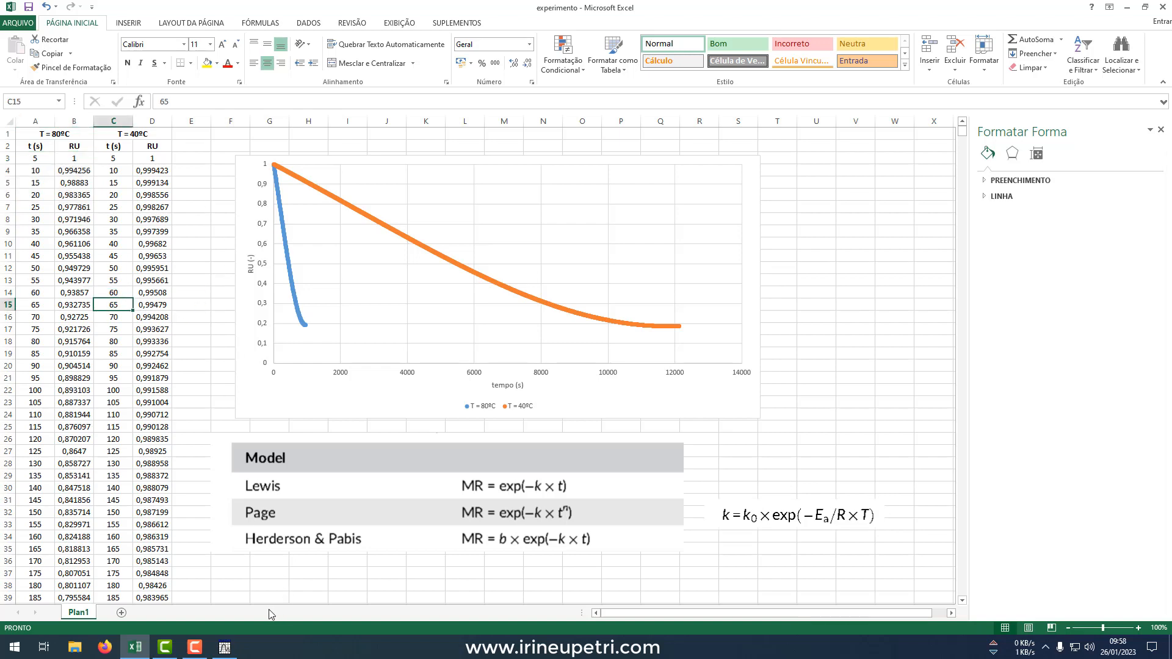
# Step: Switch to STATISTICA, close the old spreadsheet and create a maximized stand-alone one with 10 variables and 10 cases
pyautogui.click(225, 647)
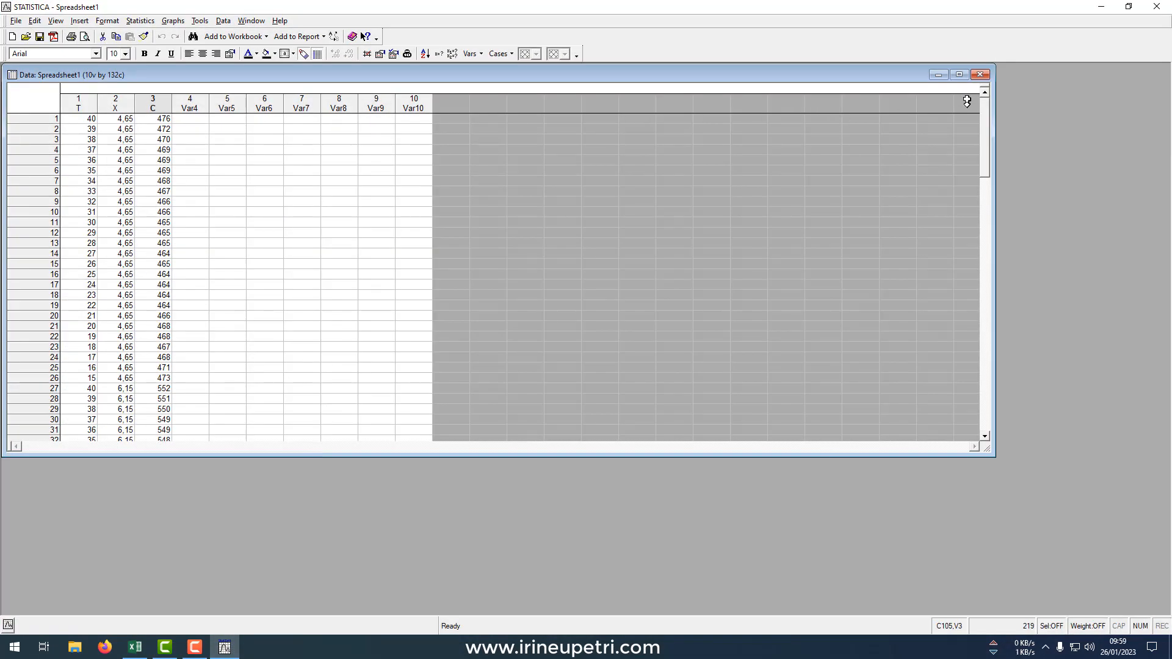
pyautogui.click(981, 75)
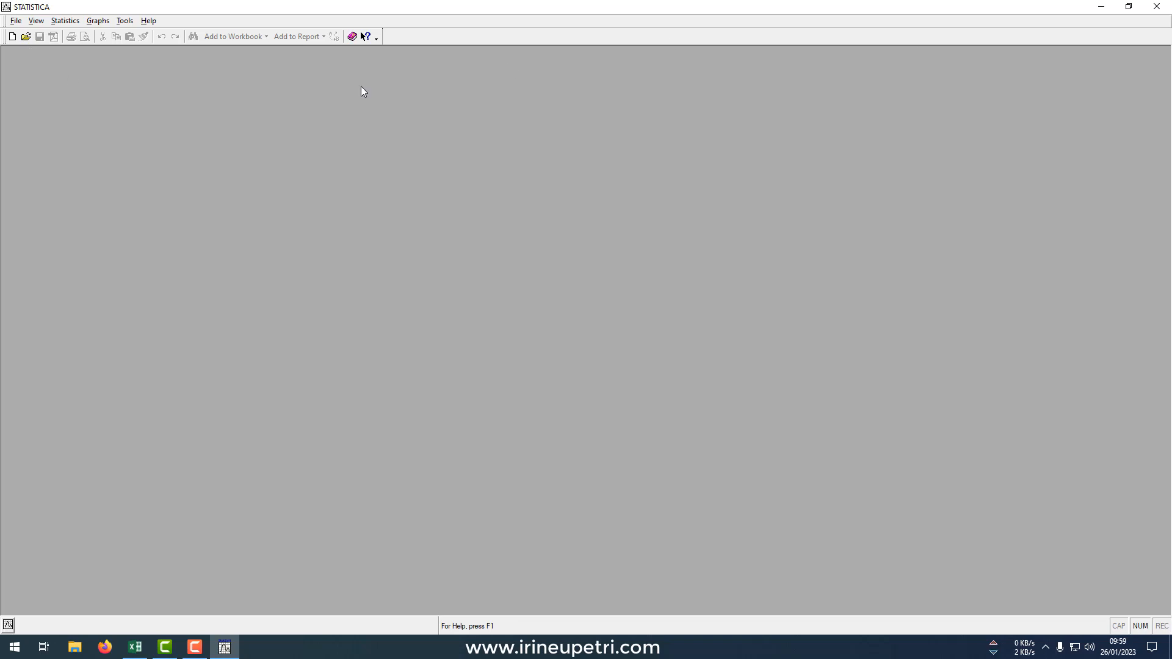
pyautogui.click(12, 36)
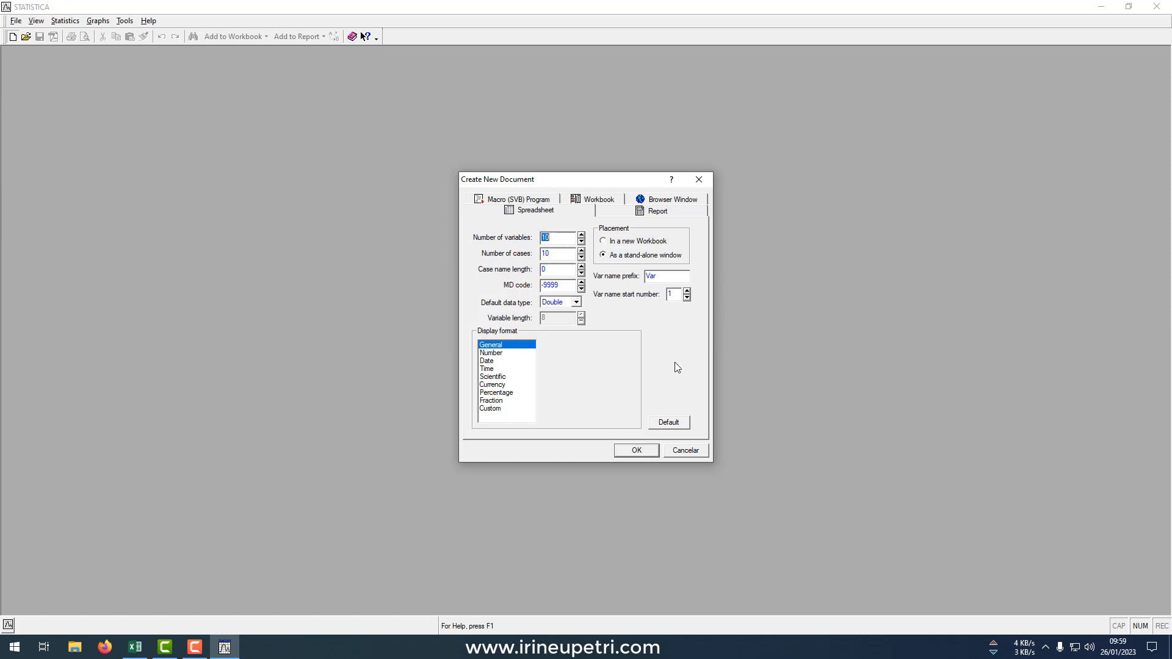
pyautogui.click(642, 452)
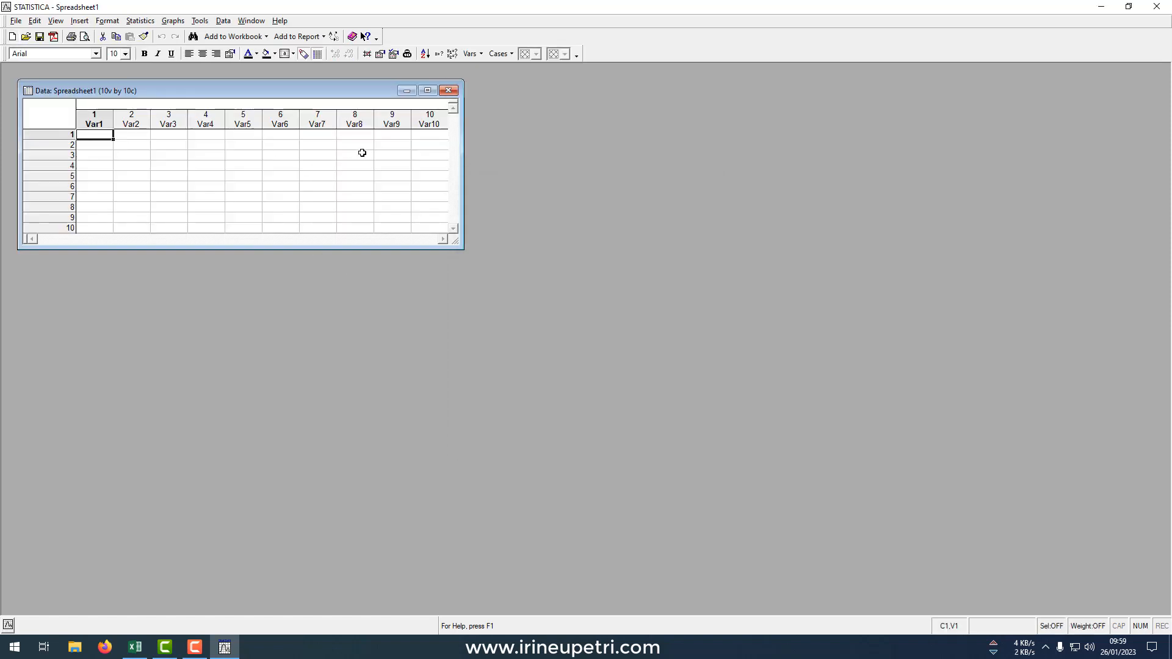
pyautogui.click(428, 91)
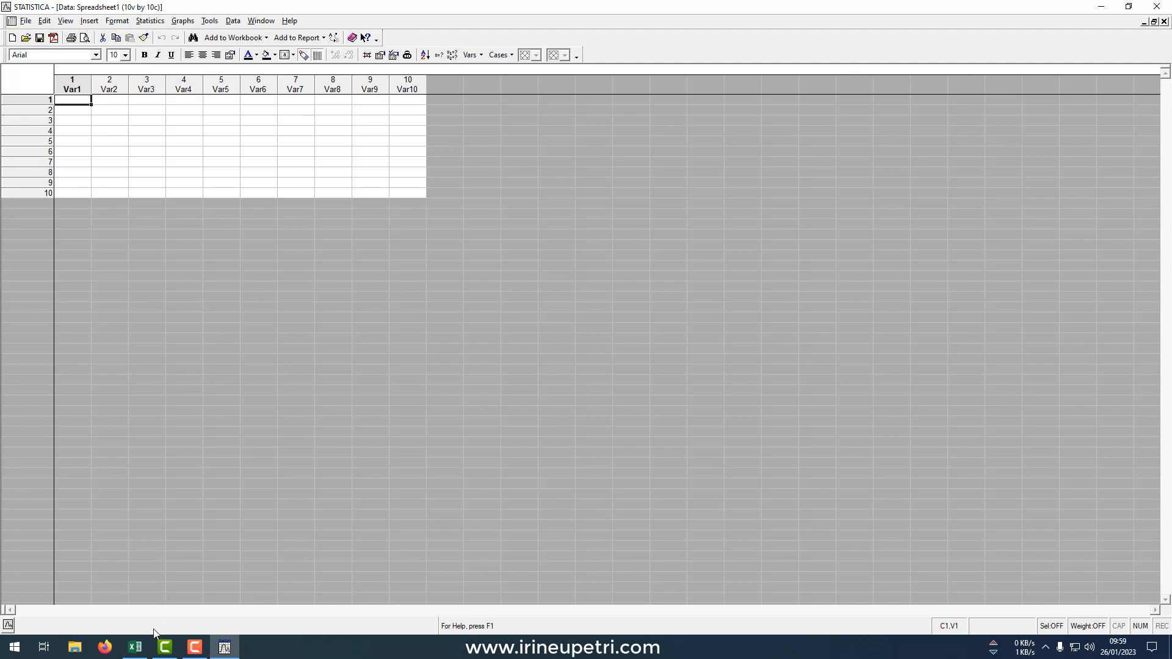
# Step: In Excel, copy the T = 80ºC time and RU data, range A3:B195
pyautogui.click(135, 647)
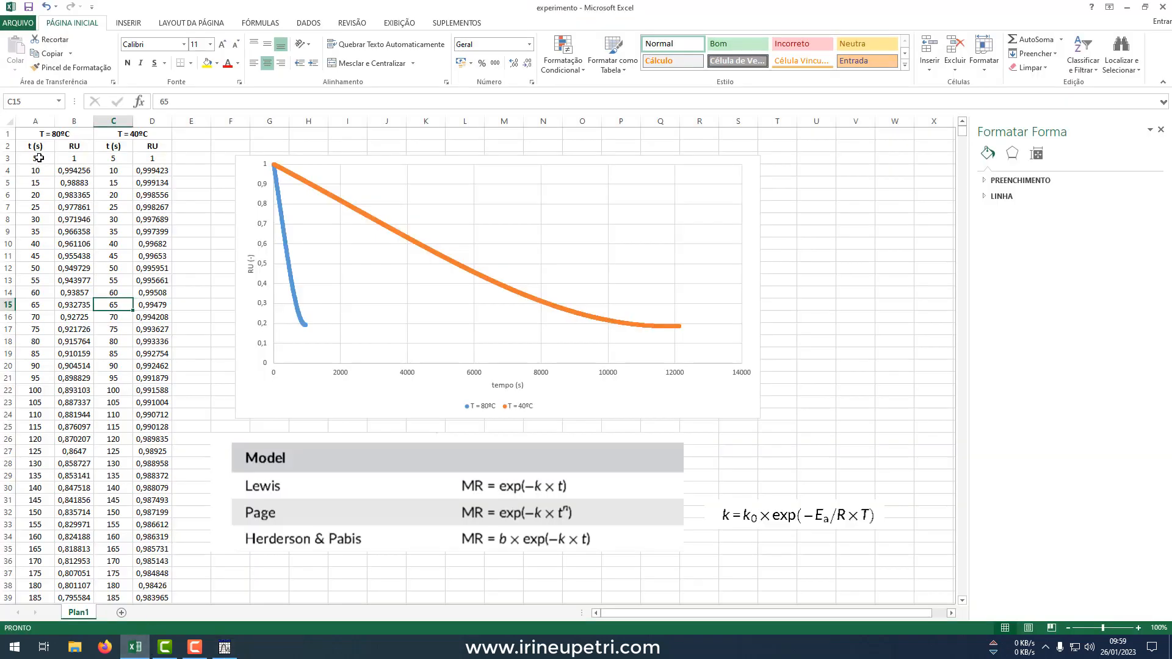
pyautogui.moveTo(35, 157); pyautogui.dragTo(64, 158)
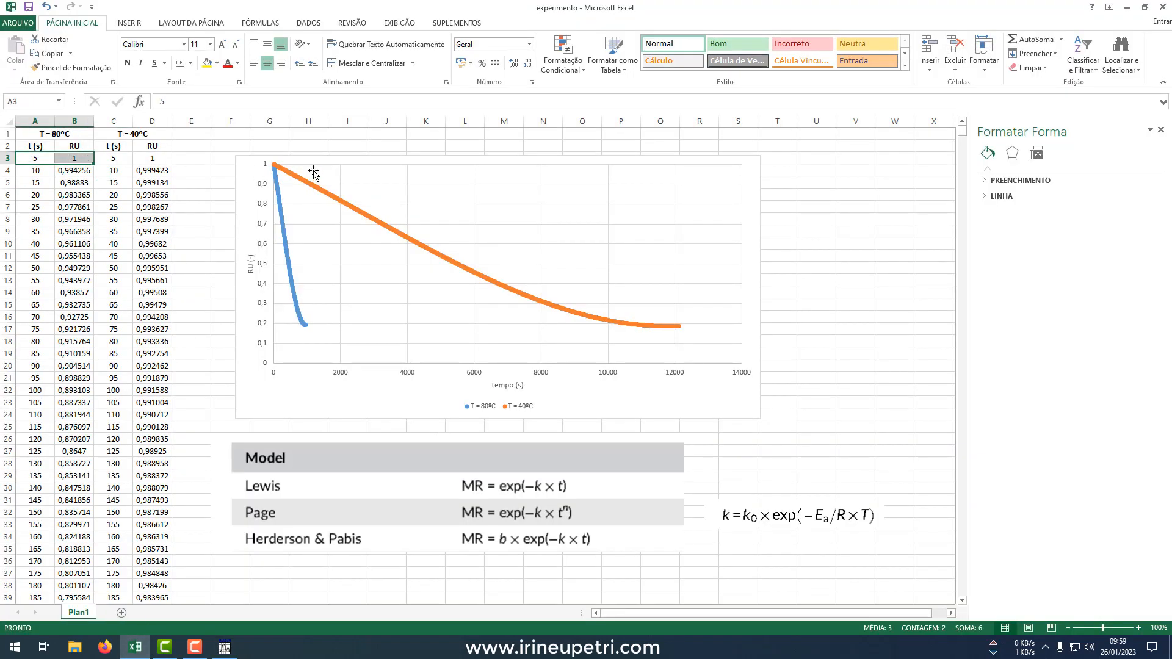
pyautogui.press('End')
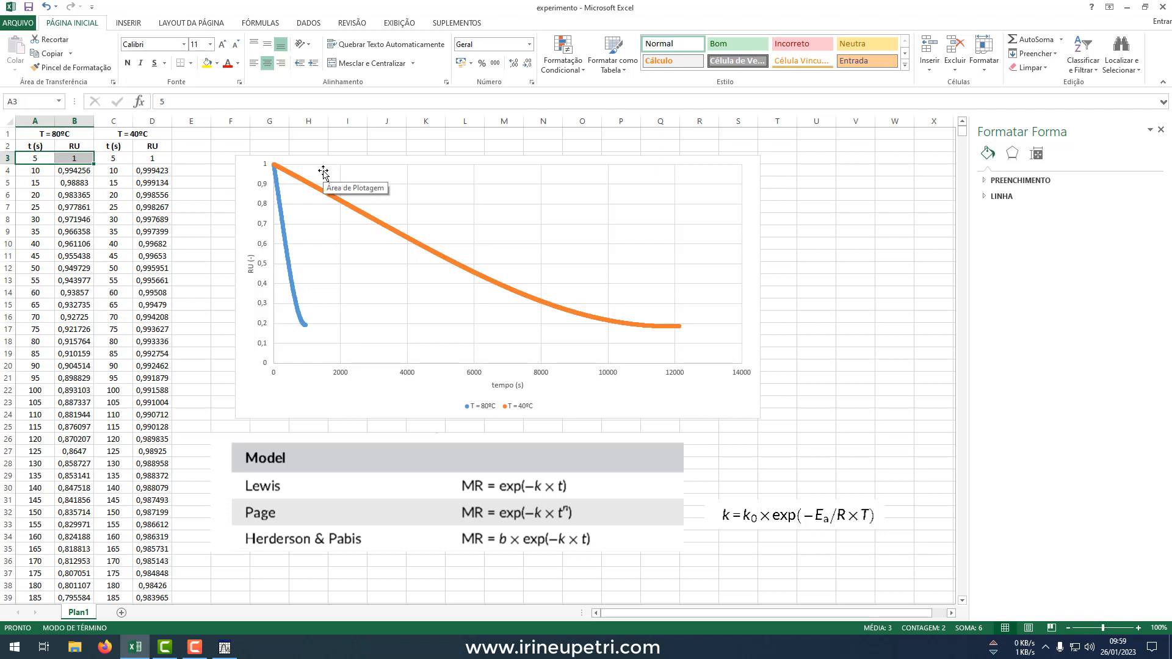
pyautogui.hotkey('shift', 'Down')
pyautogui.hotkey('shift', 'Down')
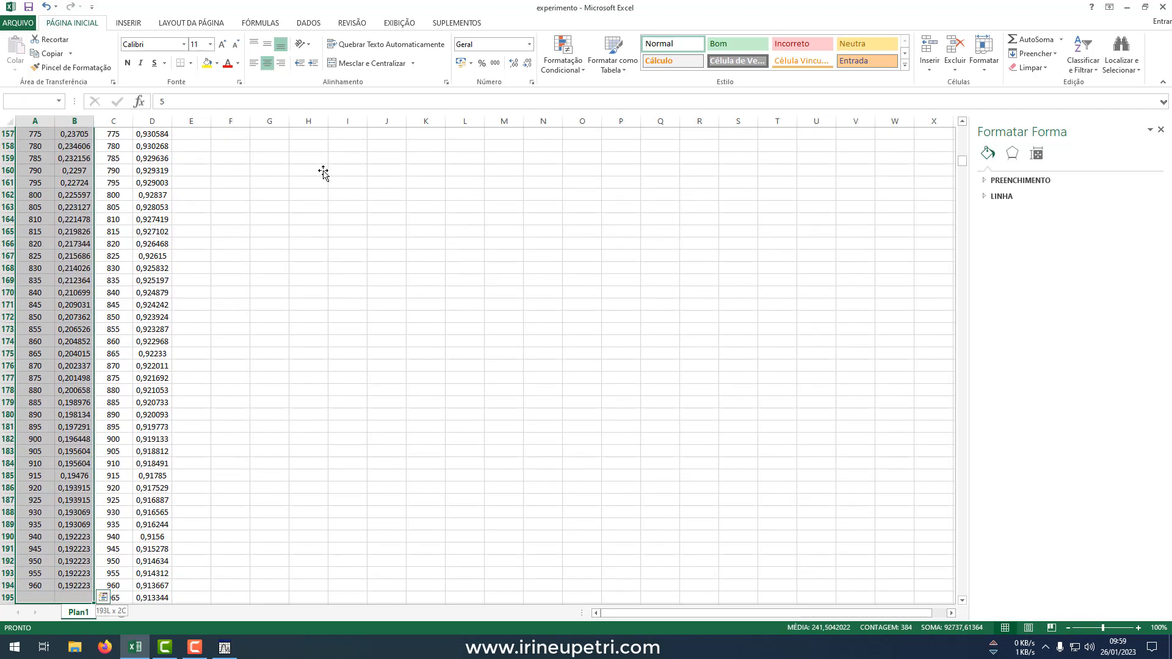
pyautogui.hotkey('shift', 'Up')
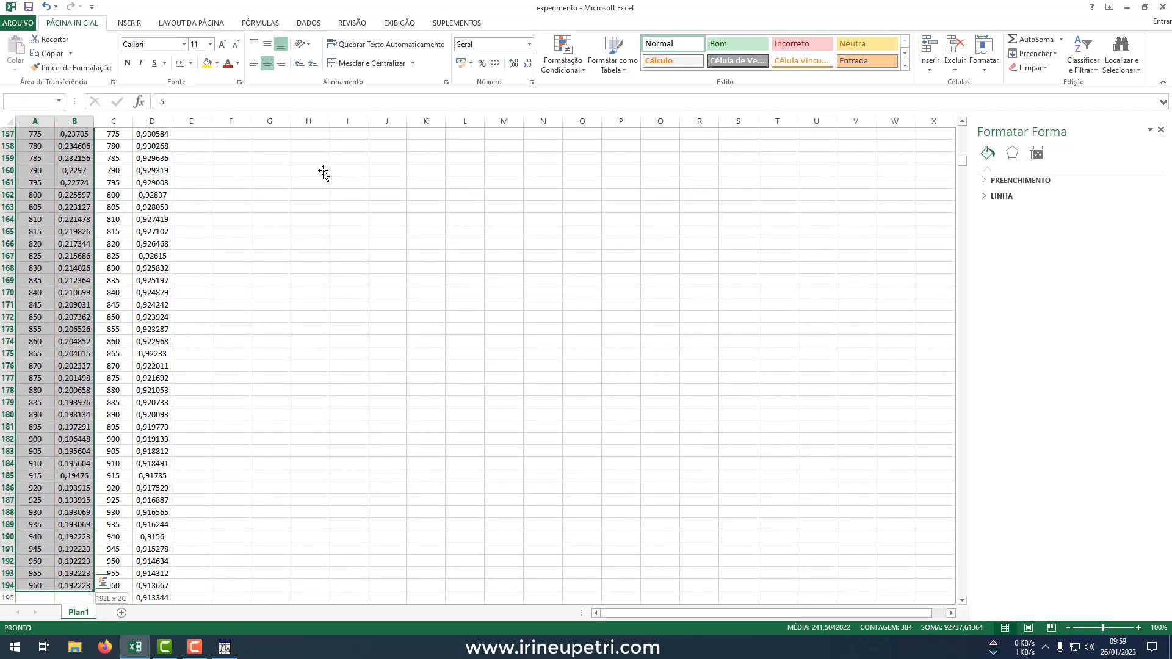
pyautogui.hotkey('shift', 'Down')
pyautogui.hotkey('shift', 'Down')
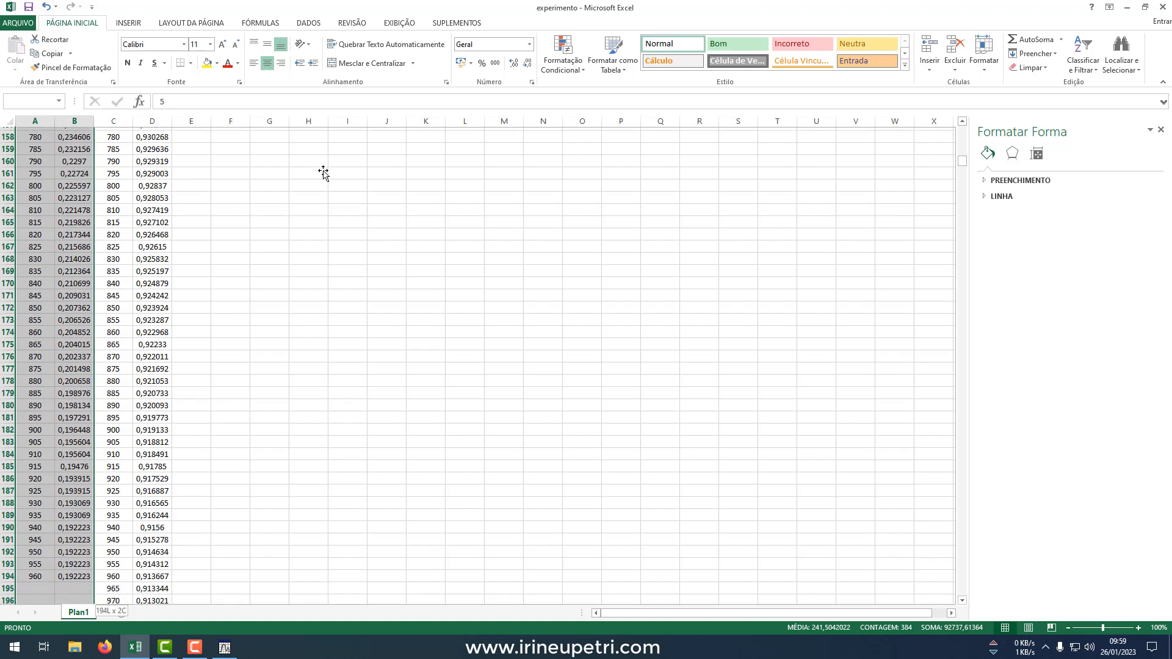
pyautogui.hotkey('shift', 'Up')
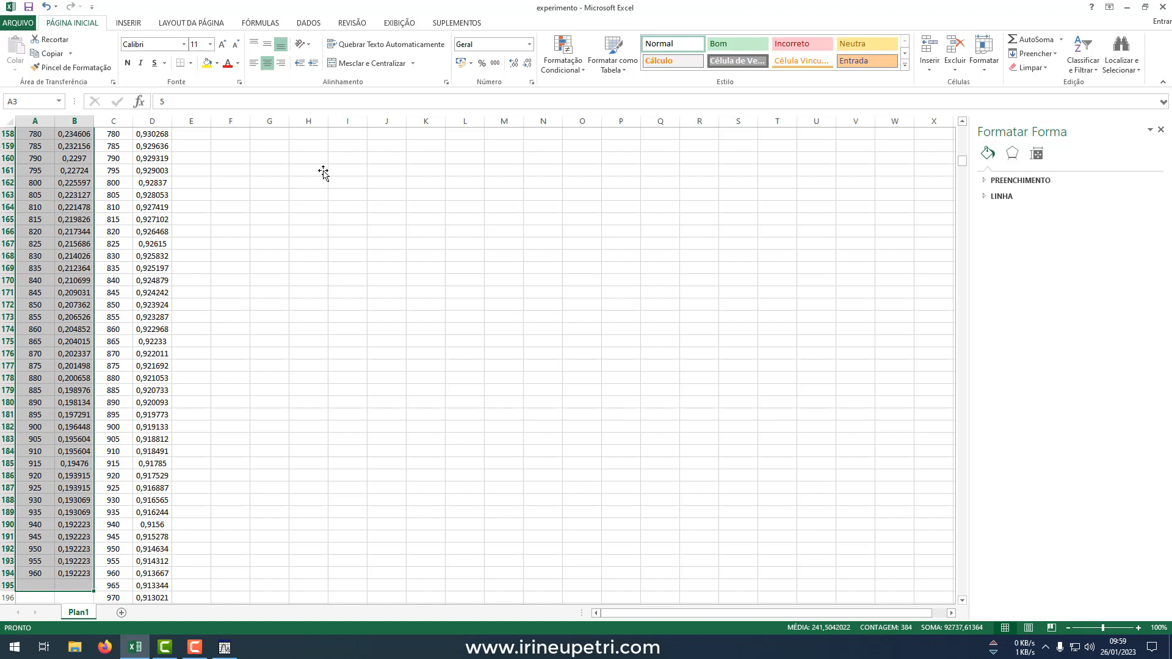
pyautogui.hotkey('ctrl', 'c')
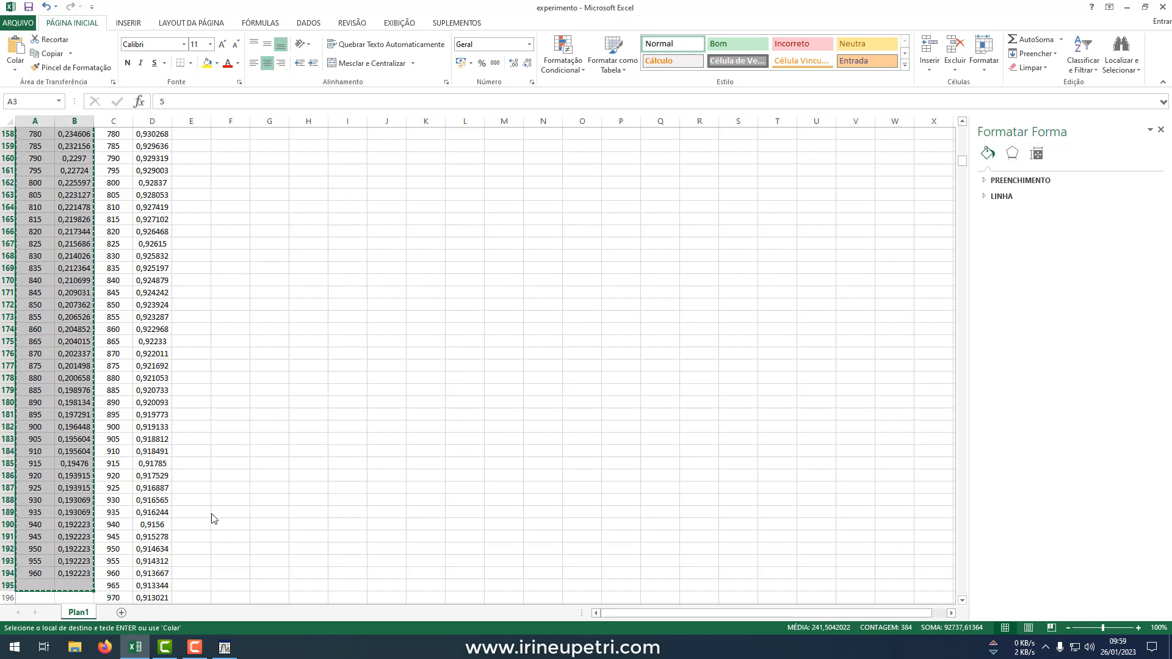
# Step: Paste the copied time and RU data into the STATISTICA spreadsheet from case 1 of Var1 and check it through the last case
pyautogui.hotkey('alt', 'Tab')
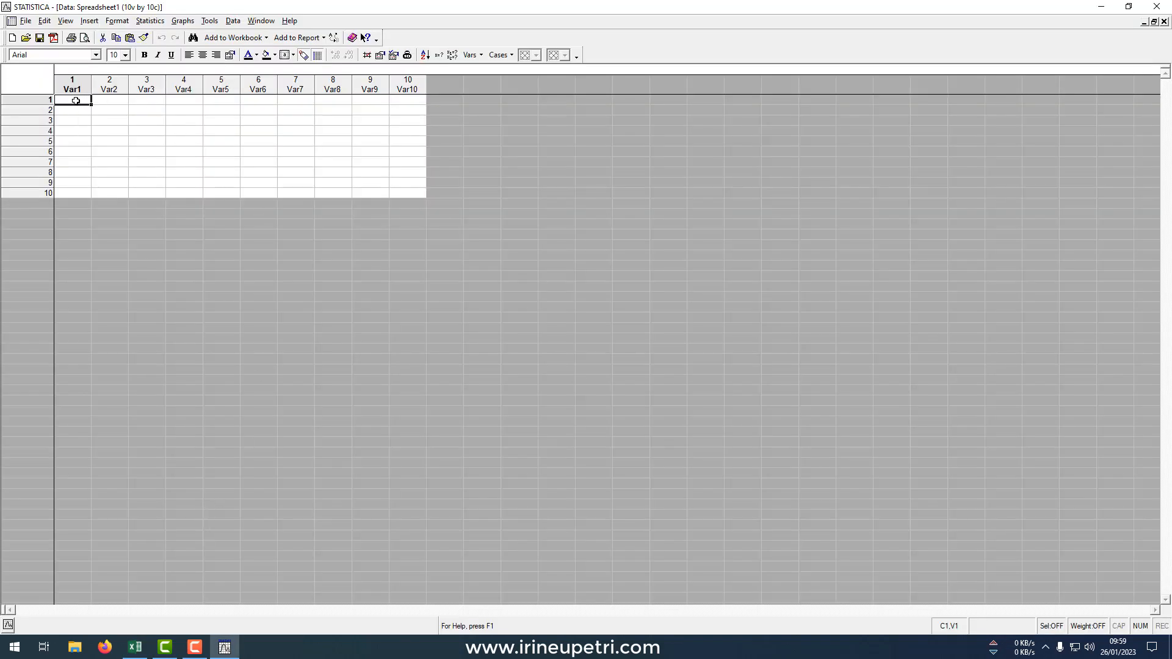
pyautogui.hotkey('ctrl', 'v')
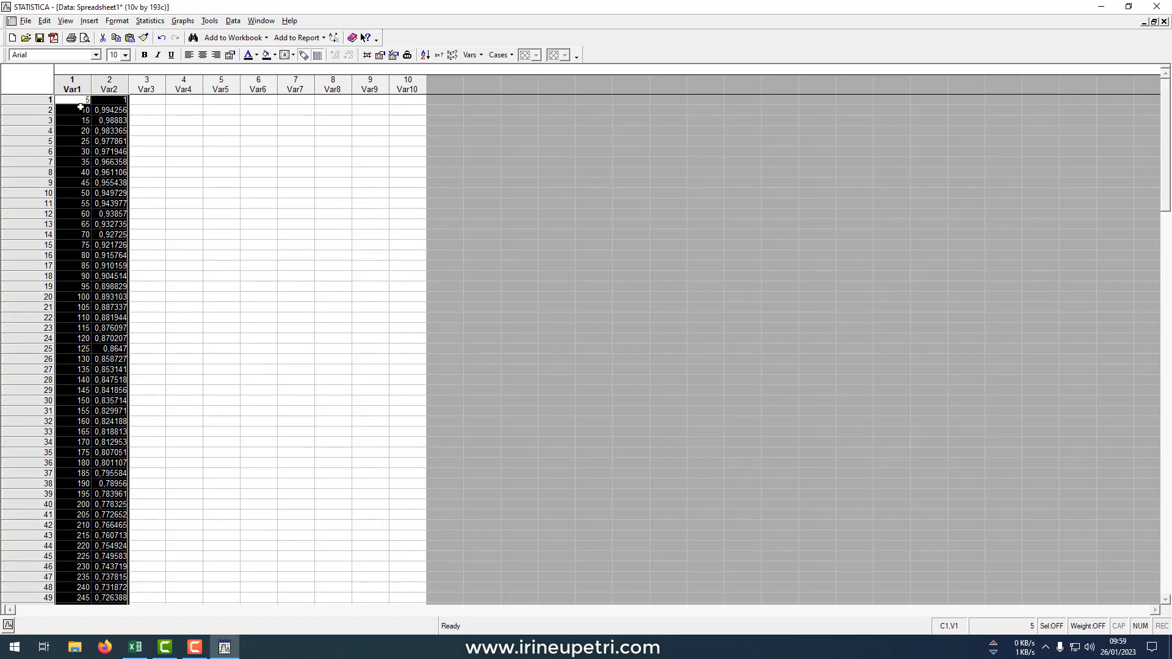
pyautogui.scroll(-20, 155, 267)
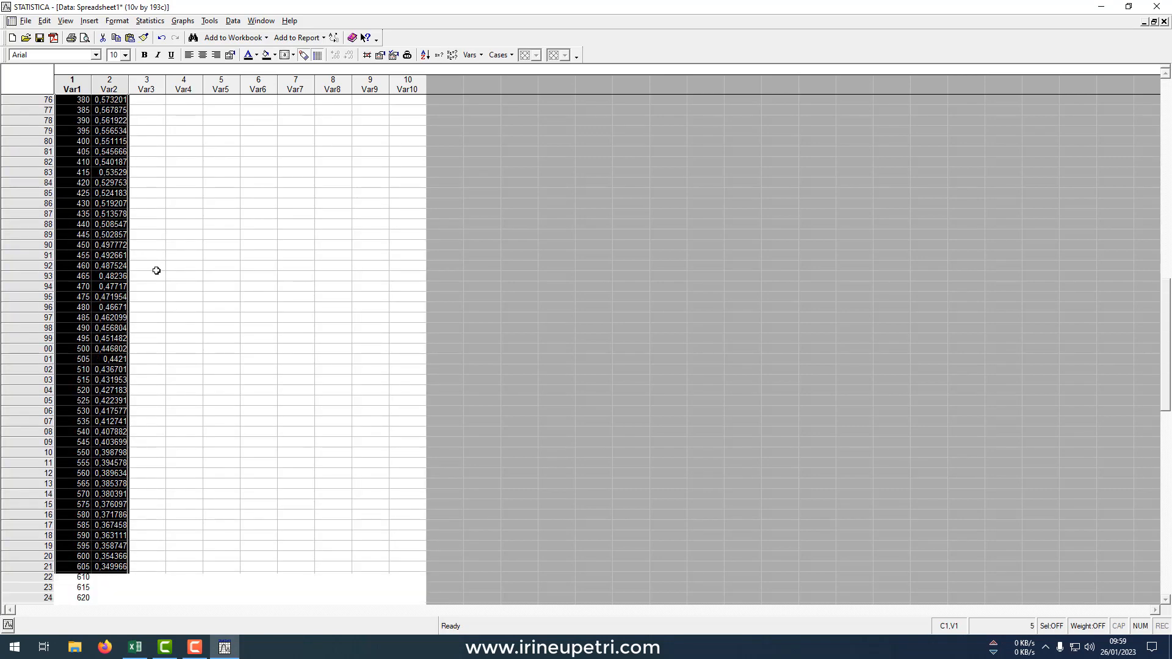
pyautogui.scroll(-9, 147, 271)
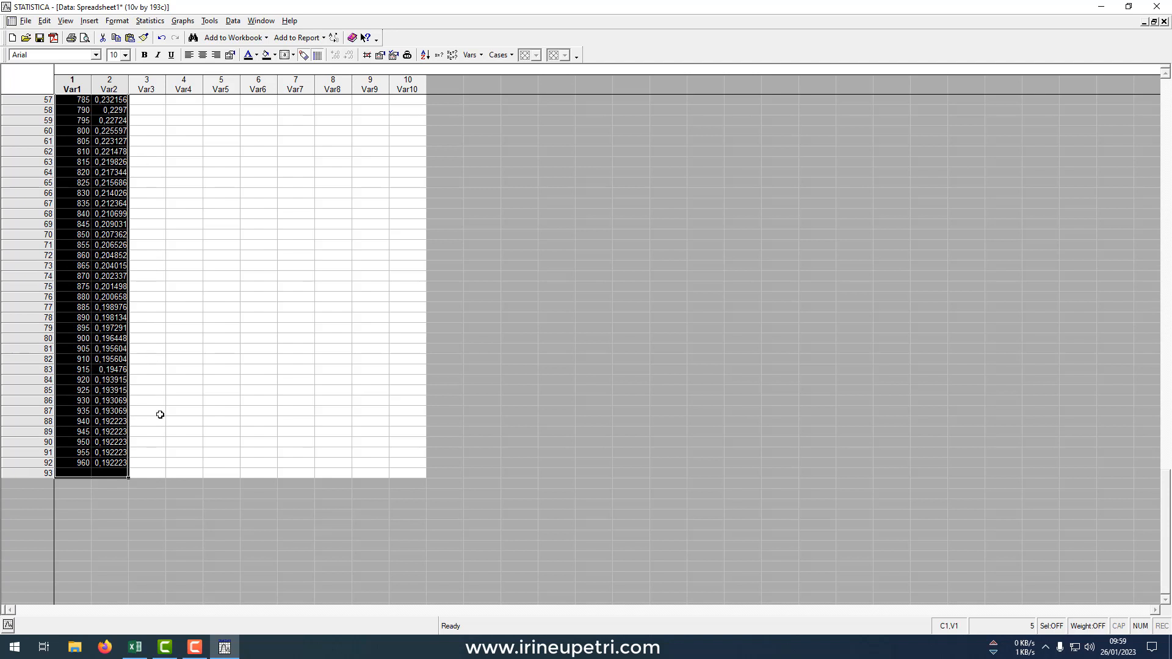
pyautogui.click(107, 470)
pyautogui.moveTo(74, 474); pyautogui.dragTo(101, 479)
pyautogui.click(77, 474)
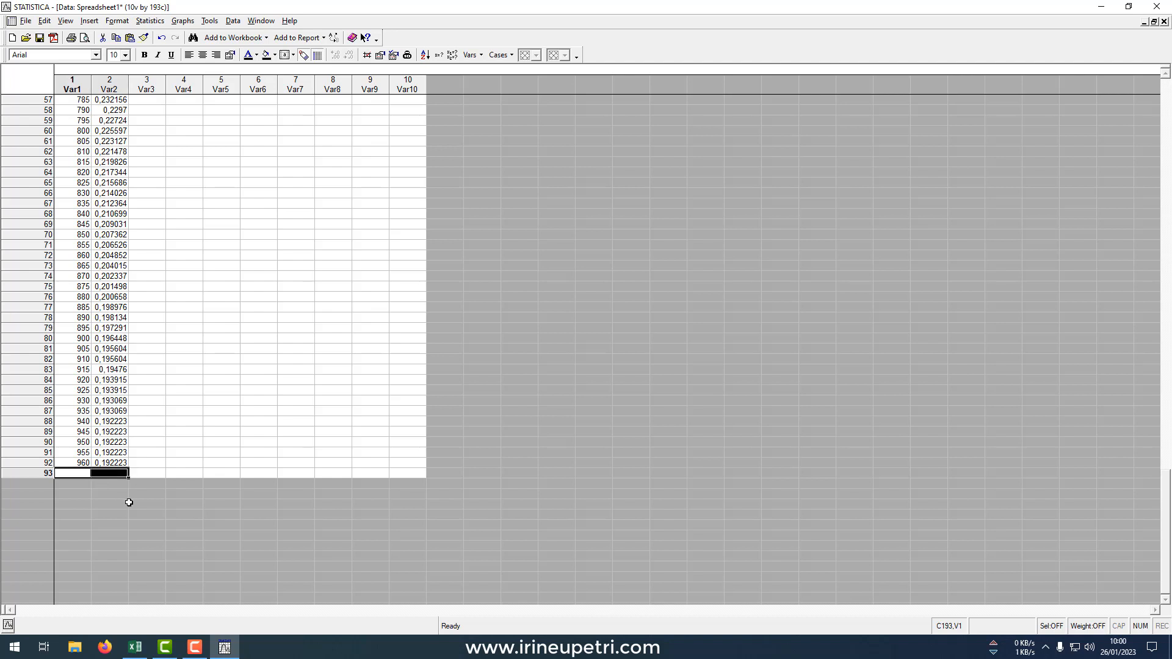
pyautogui.click(80, 472)
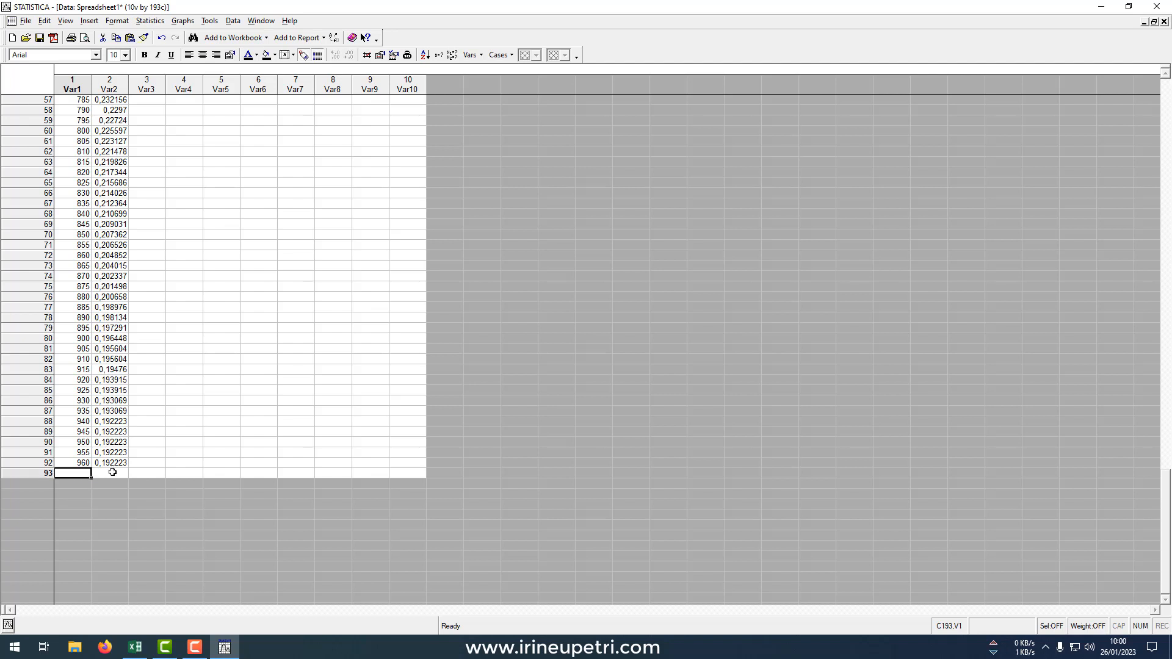
pyautogui.click(45, 473)
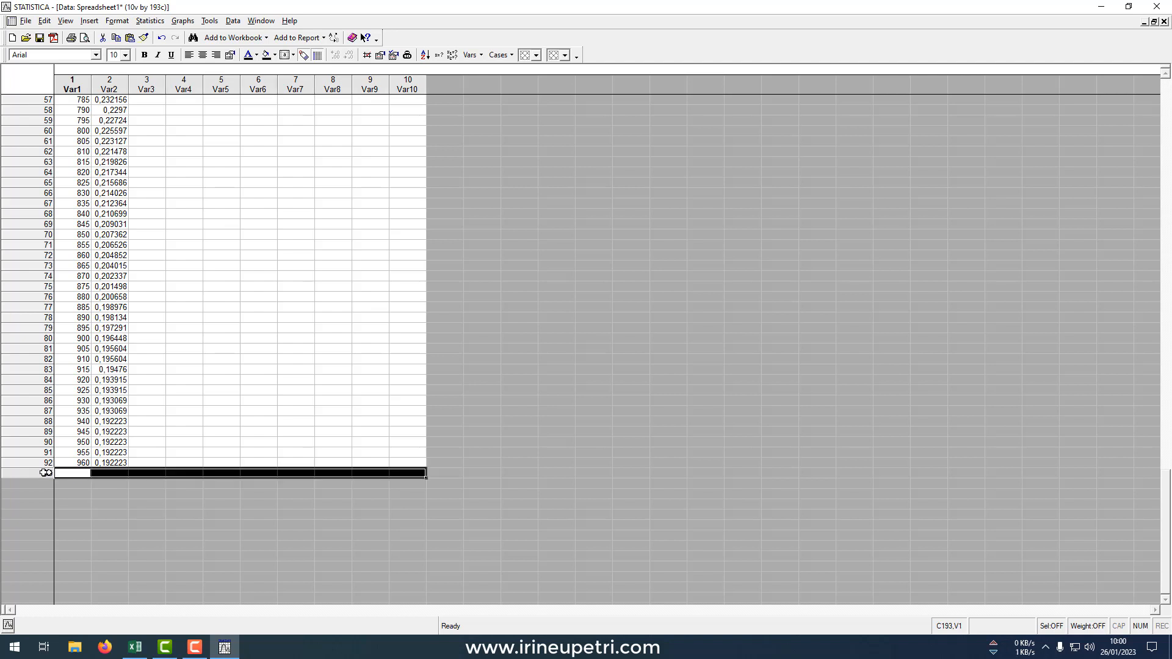
pyautogui.rightClick(45, 473)
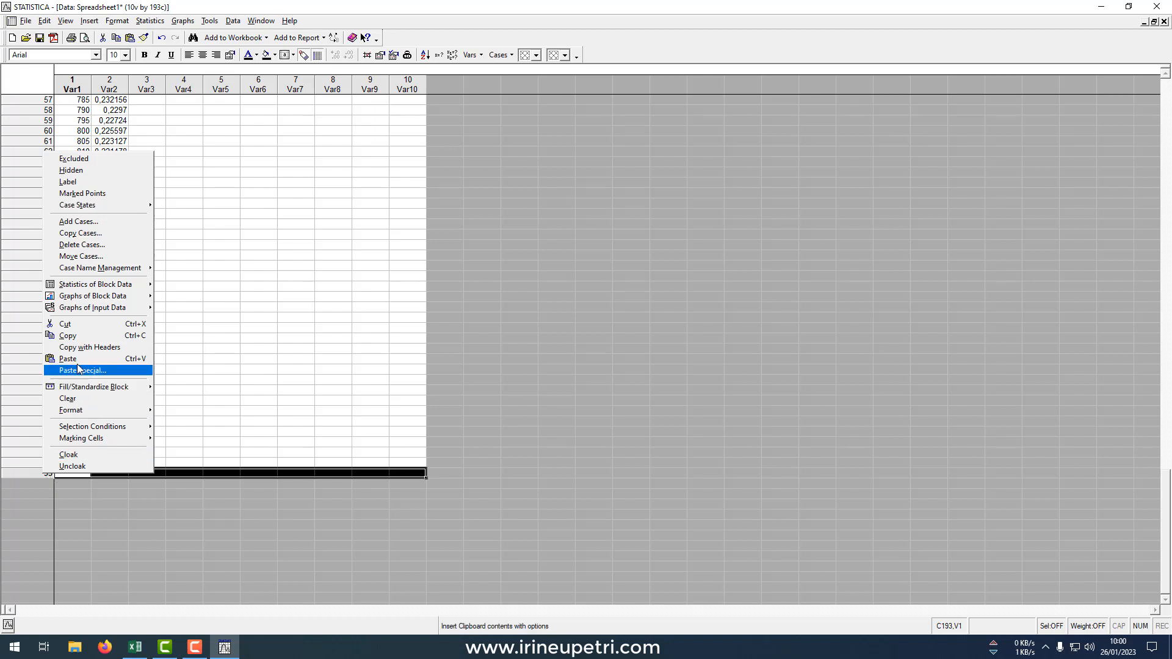
pyautogui.click(87, 225)
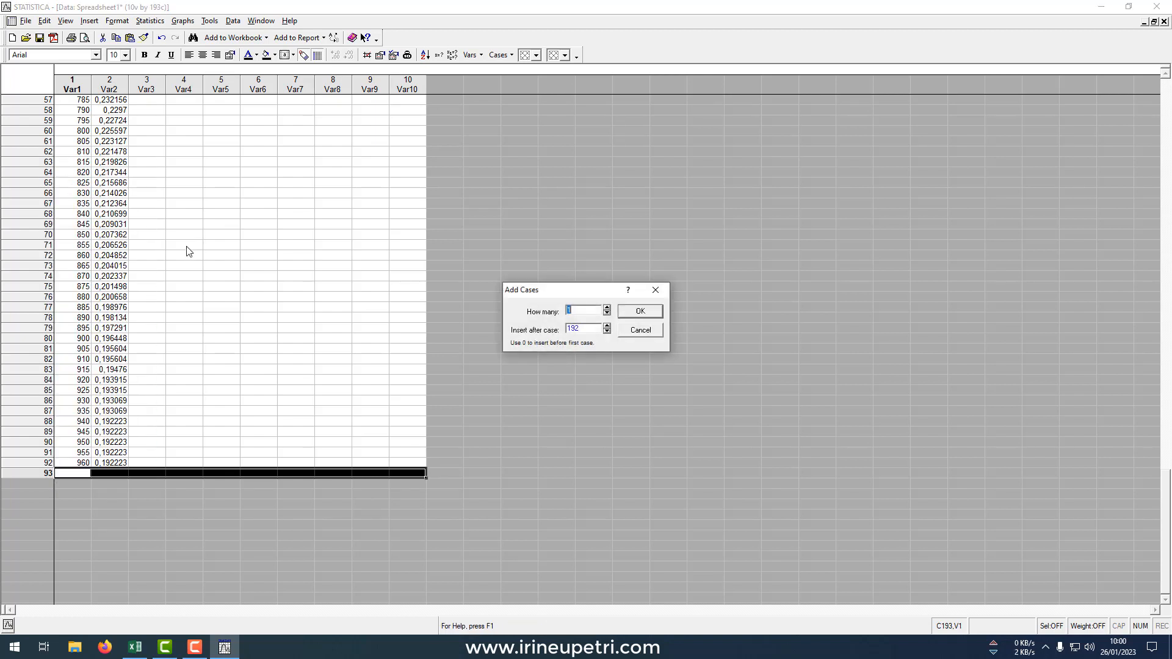
pyautogui.click(642, 332)
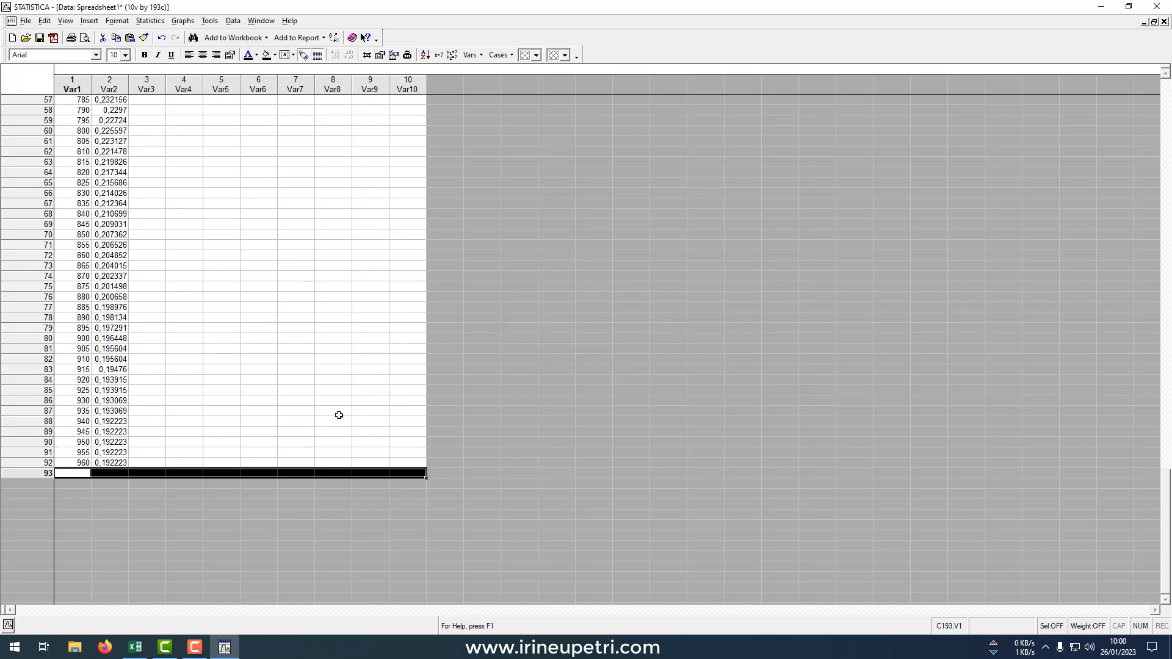
pyautogui.scroll(18, 128, 437)
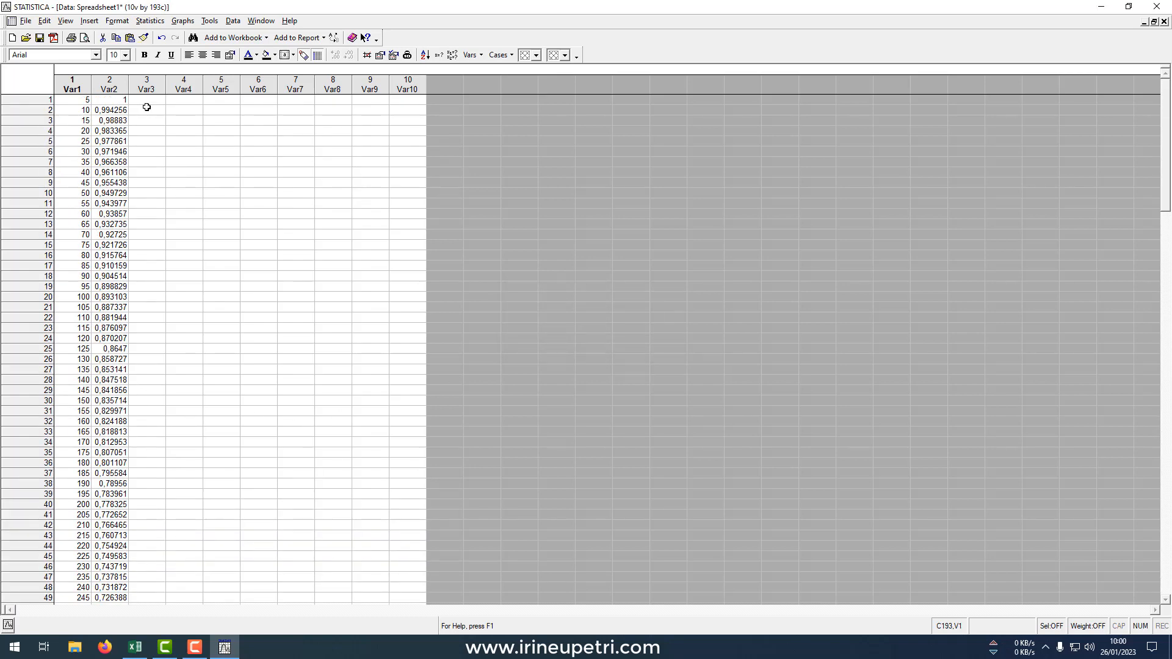
# Step: In Excel, insert an empty column C between the 80ºC and 40ºC data and select cell C3
pyautogui.hotkey('alt', 'Tab')
pyautogui.scroll(-5, 201, 244)
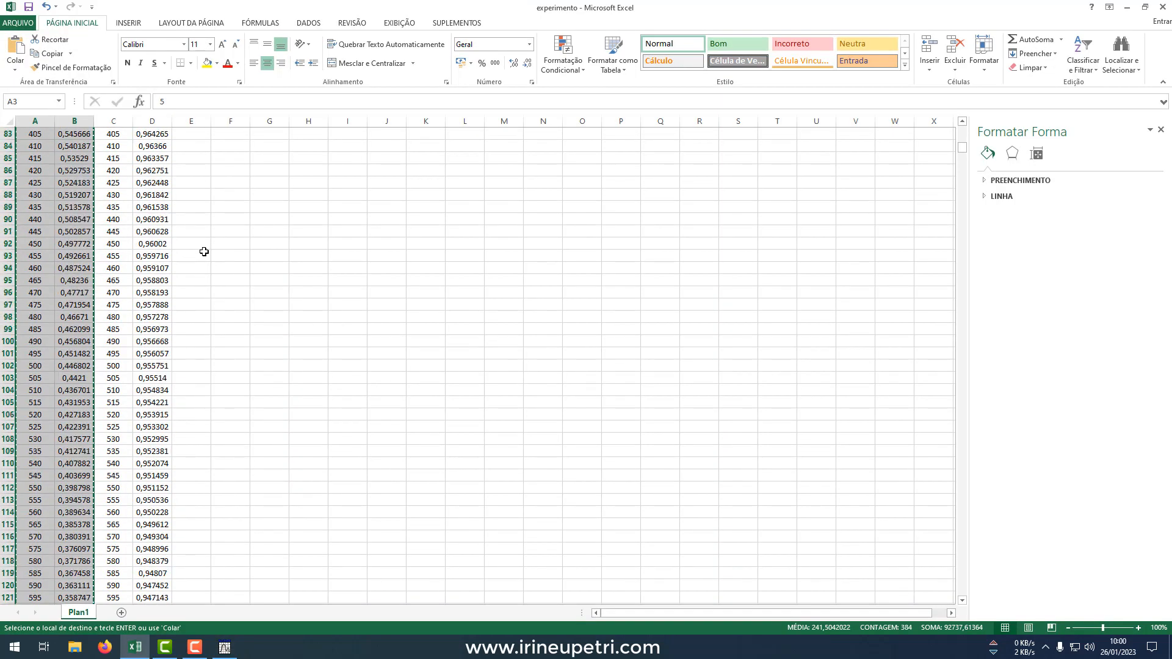
pyautogui.scroll(20, 204, 252)
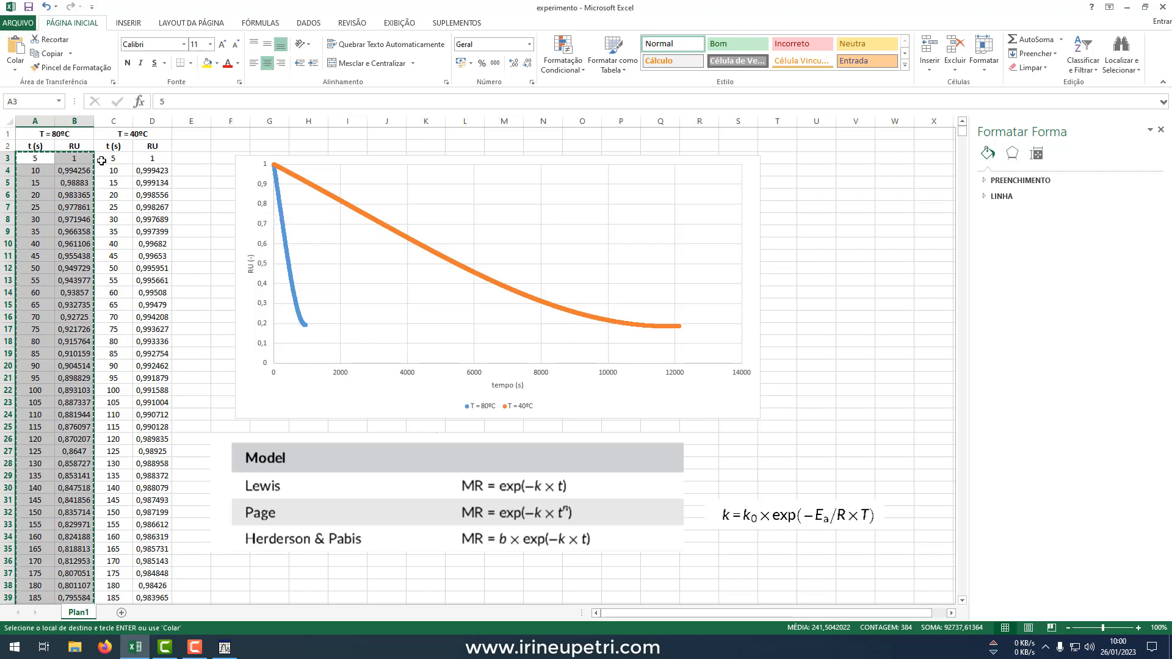
pyautogui.moveTo(28, 158); pyautogui.dragTo(35, 255)
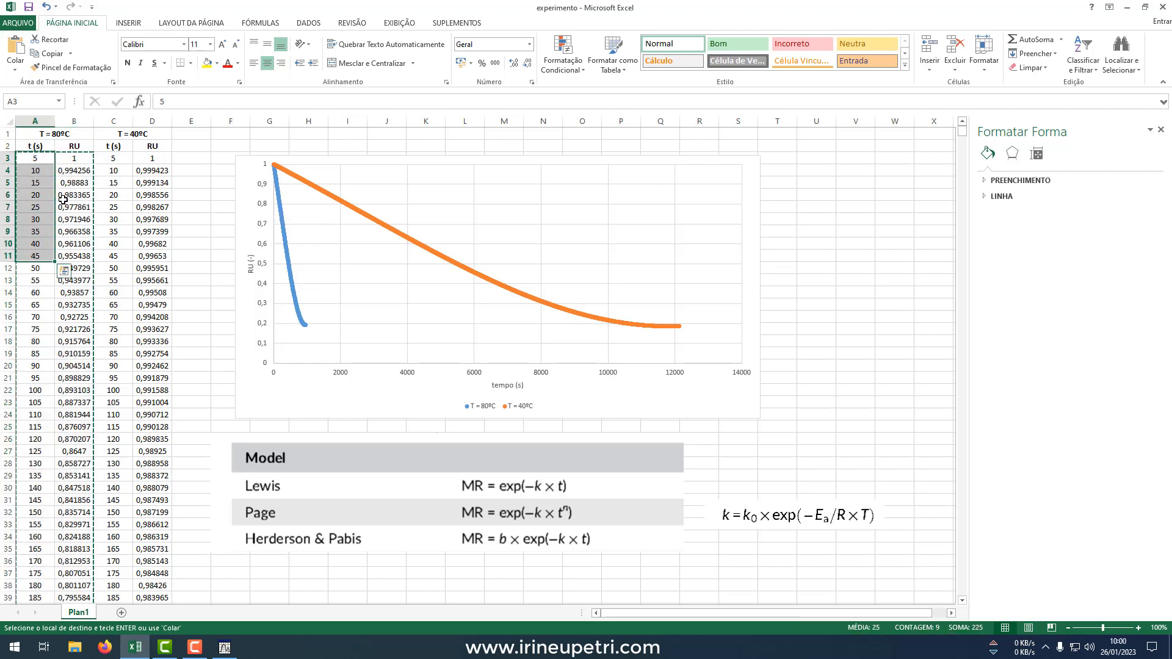
pyautogui.moveTo(73, 158); pyautogui.dragTo(74, 256)
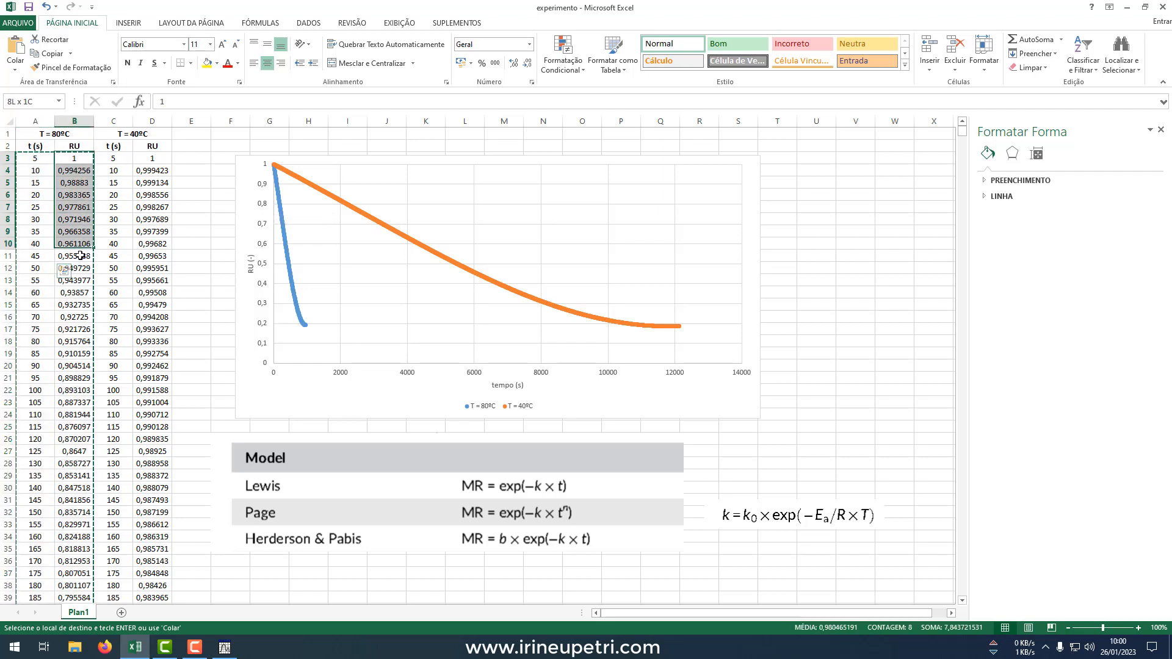
pyautogui.rightClick(116, 121)
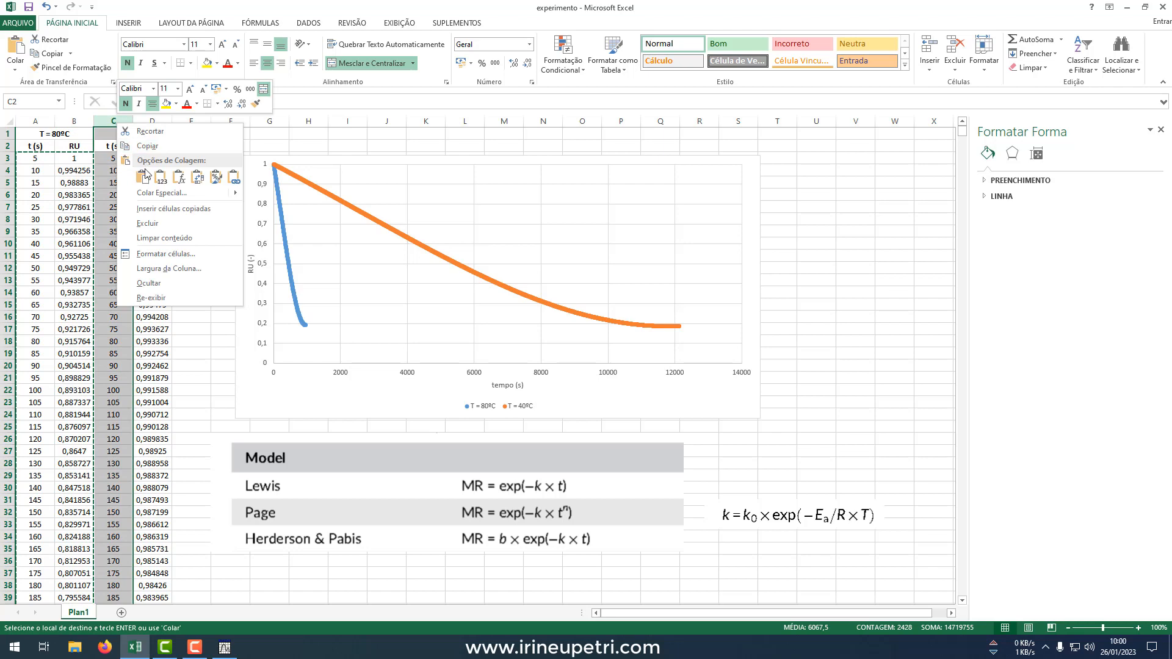
pyautogui.click(72, 159)
pyautogui.doubleClick(73, 159)
pyautogui.rightClick(115, 122)
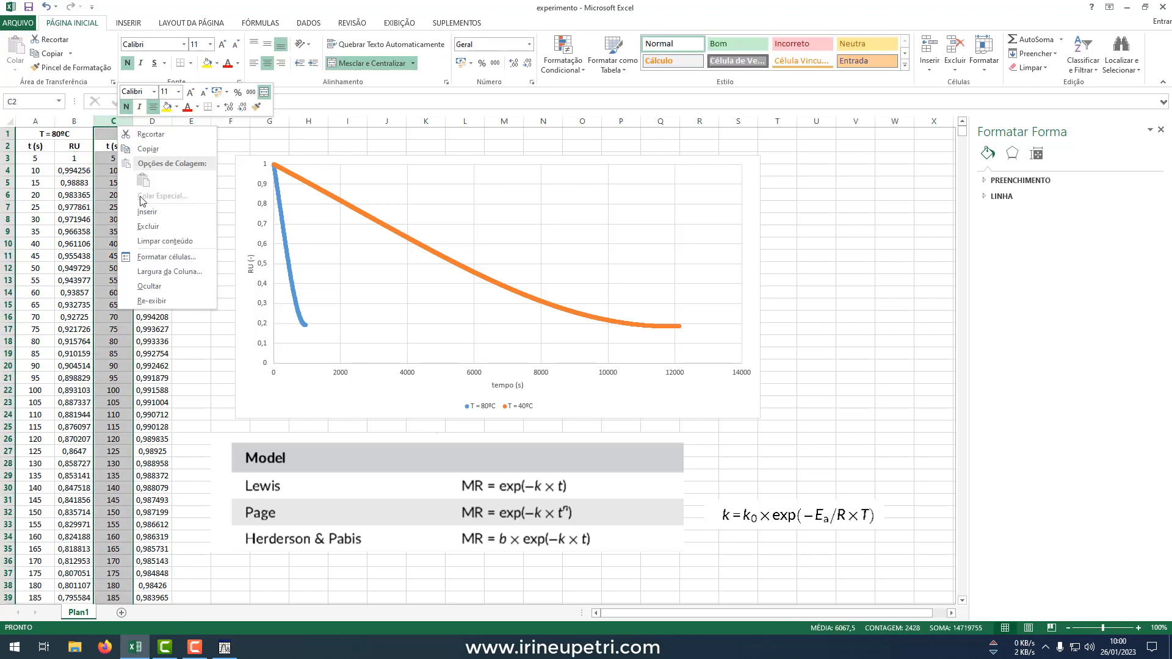
pyautogui.click(160, 240)
pyautogui.click(113, 158)
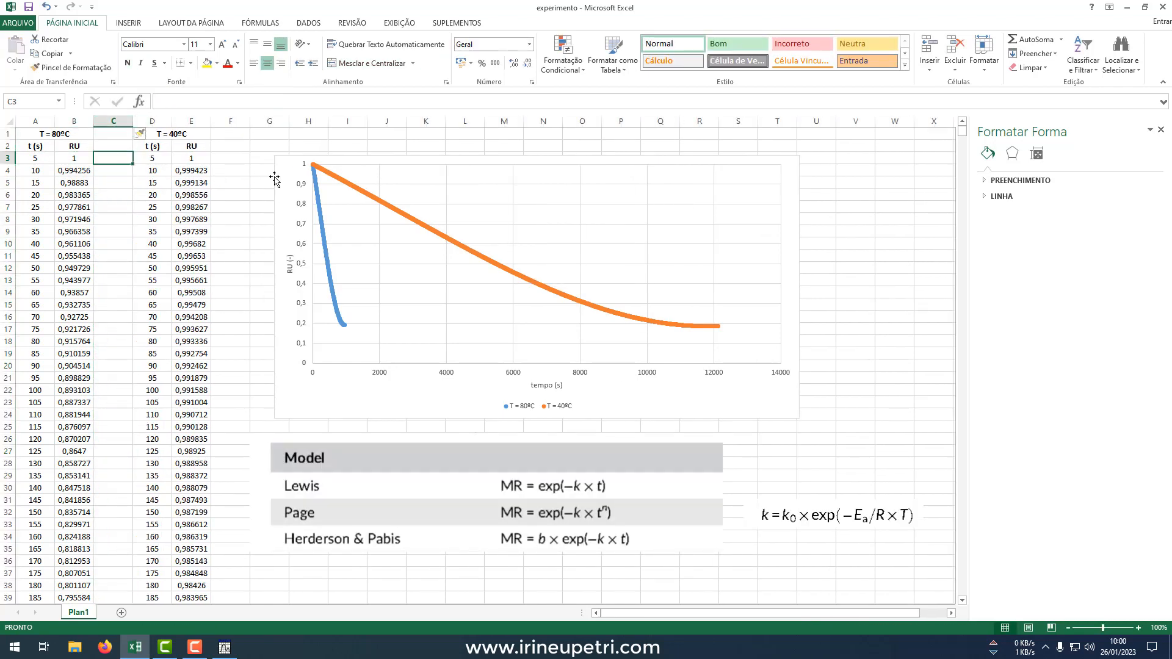
# Step: Enter 80 in cell C3 and fill the value down column C
pyautogui.write('80')
pyautogui.press('Return')
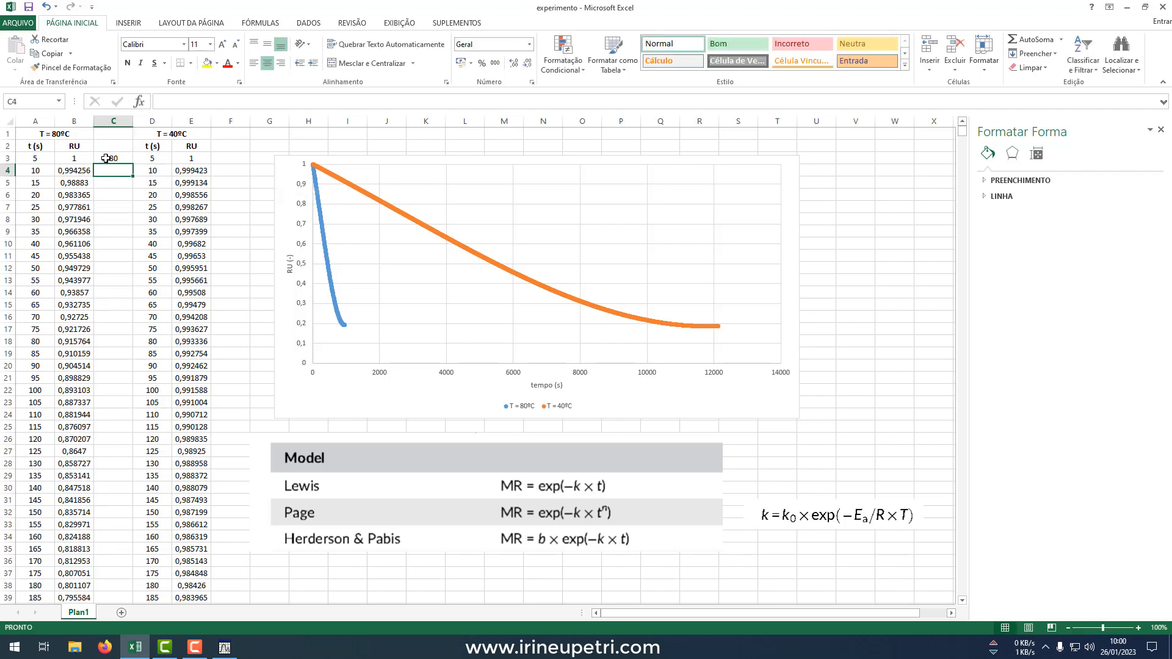
pyautogui.doubleClick(133, 164)
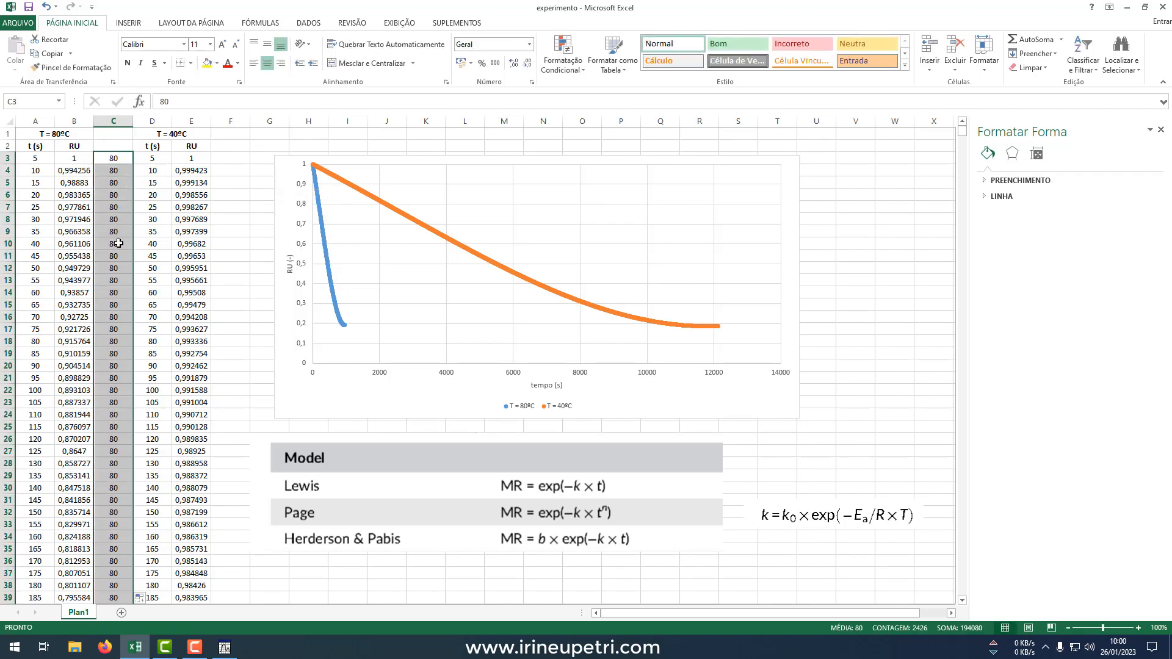
# Step: Clear the surplus 80 values in column C from C195 downward, below the last row of 80ºC data
pyautogui.scroll(-20, 118, 244)
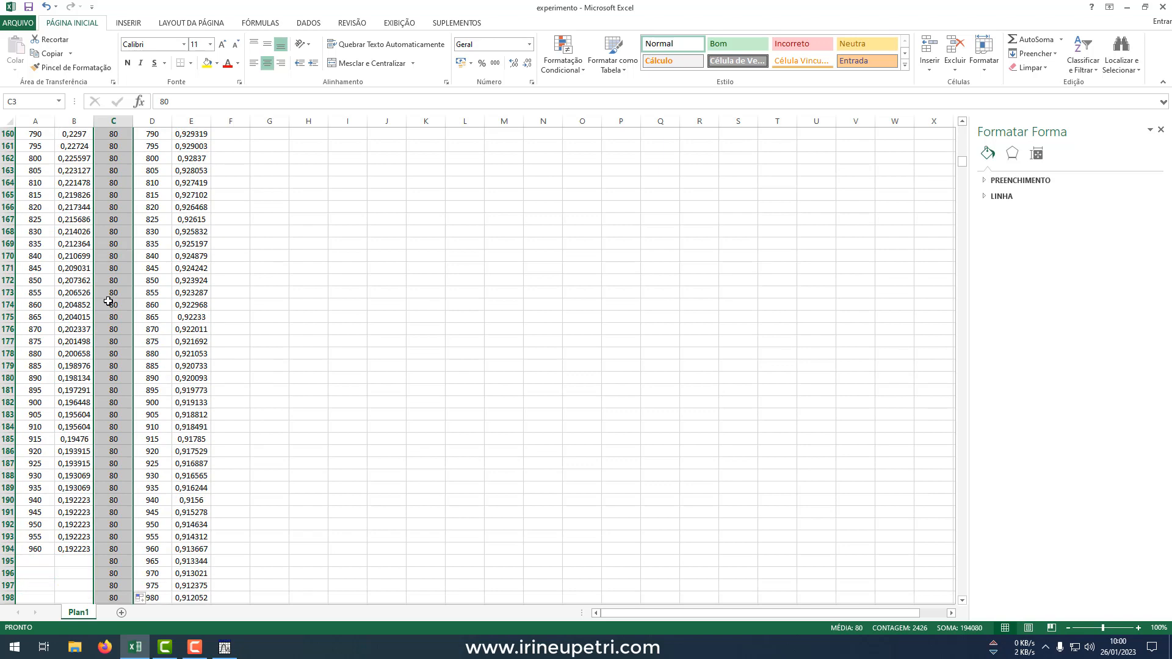
pyautogui.scroll(-7, 108, 301)
pyautogui.click(112, 301)
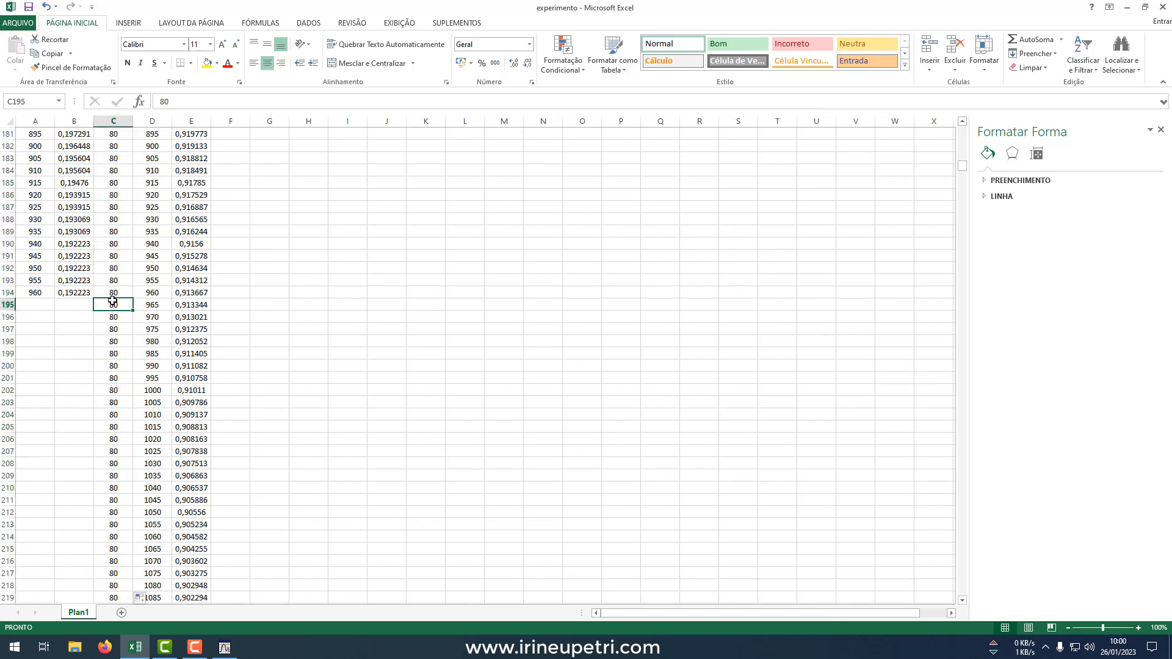
pyautogui.hotkey('ctrl', 'shift', 'Down')
pyautogui.press('Delete')
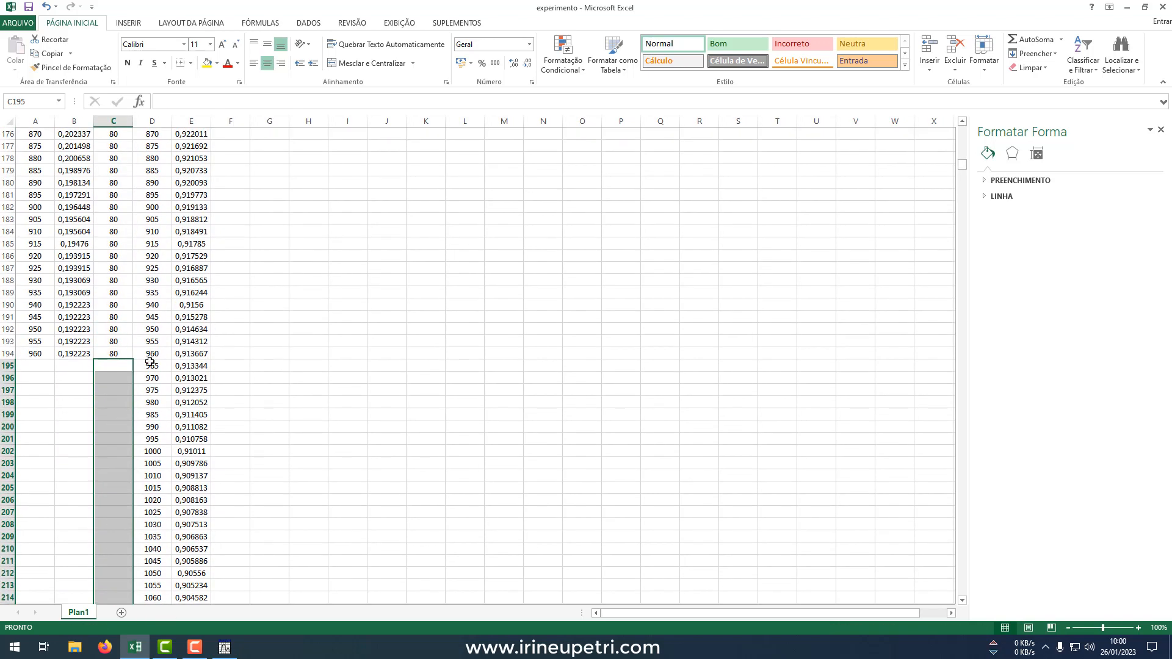
# Step: Copy the temperature values in C3:C194 and paste them into Var3 of the STATISTICA spreadsheet from case 1
pyautogui.moveTo(122, 355); pyautogui.dragTo(114, 154)
pyautogui.hotkey('ctrl', 'c')
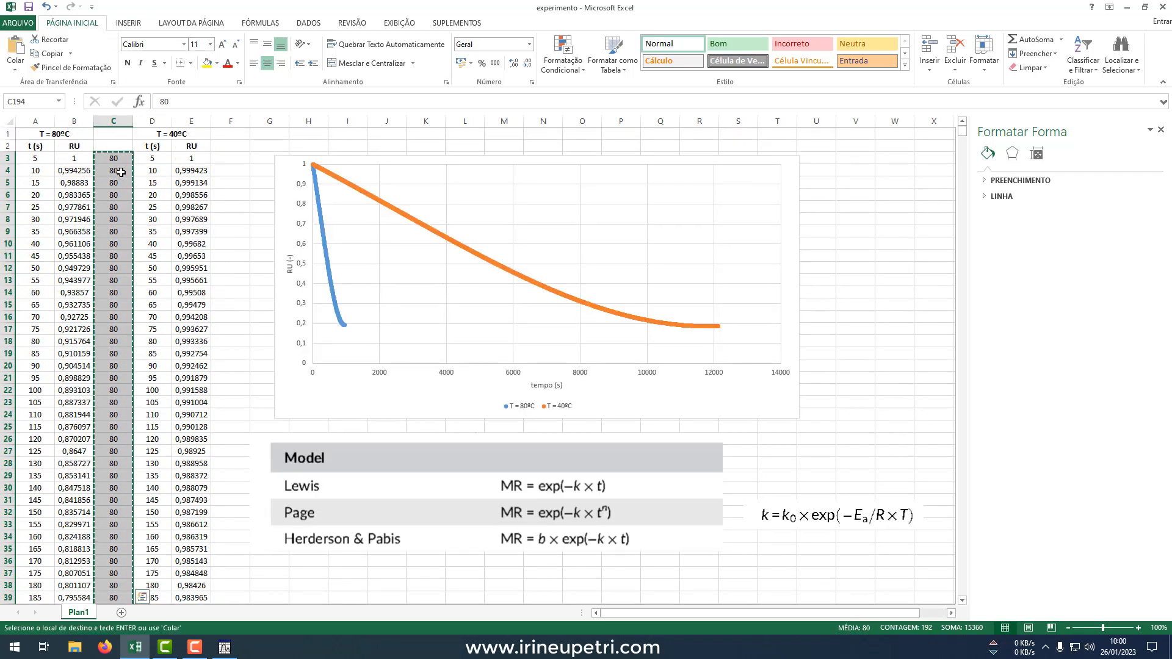
pyautogui.hotkey('alt', 'Tab')
pyautogui.click(146, 102)
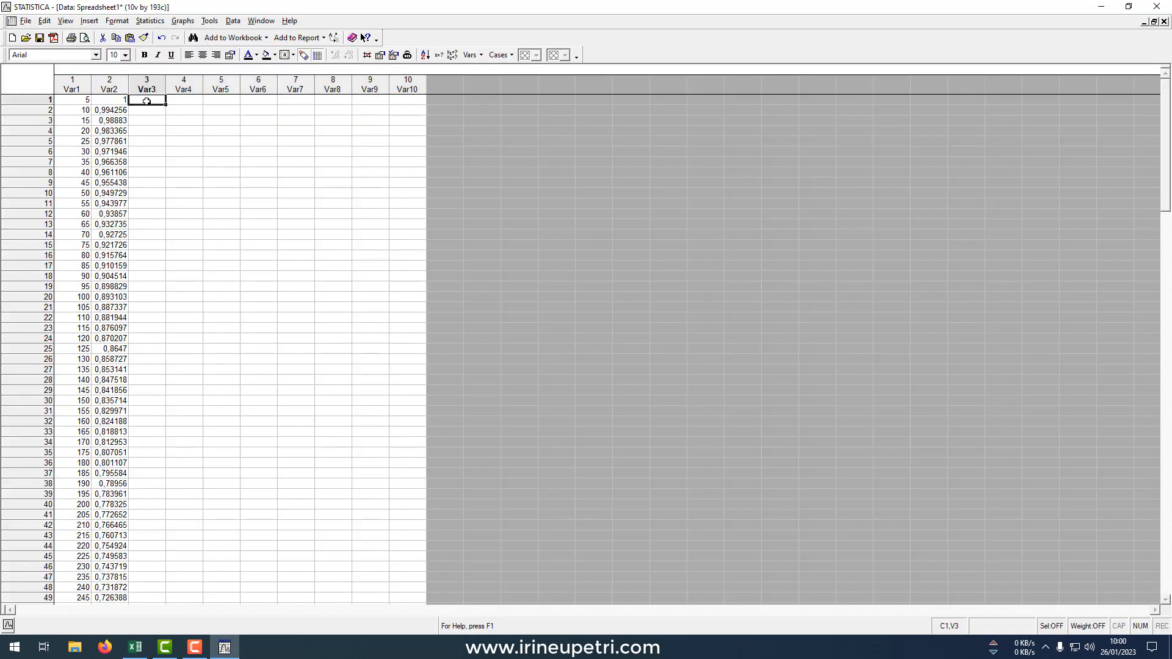
pyautogui.hotkey('ctrl', 'v')
pyautogui.click(200, 162)
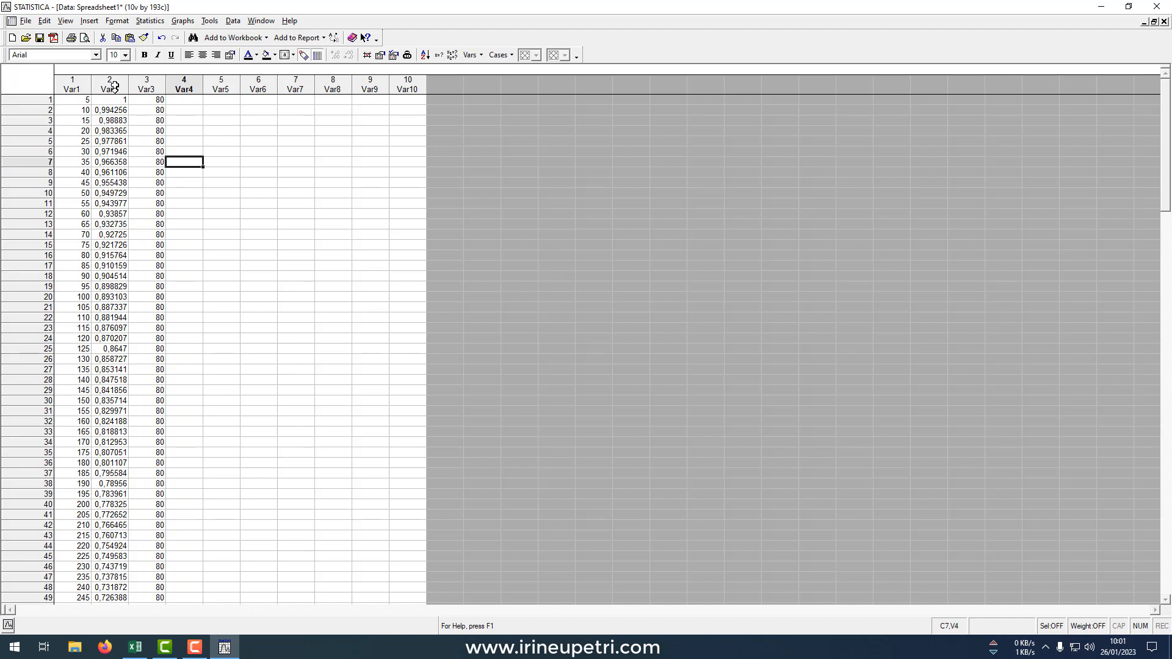
# Step: Rename variable Var1 as tempo
pyautogui.doubleClick(73, 85)
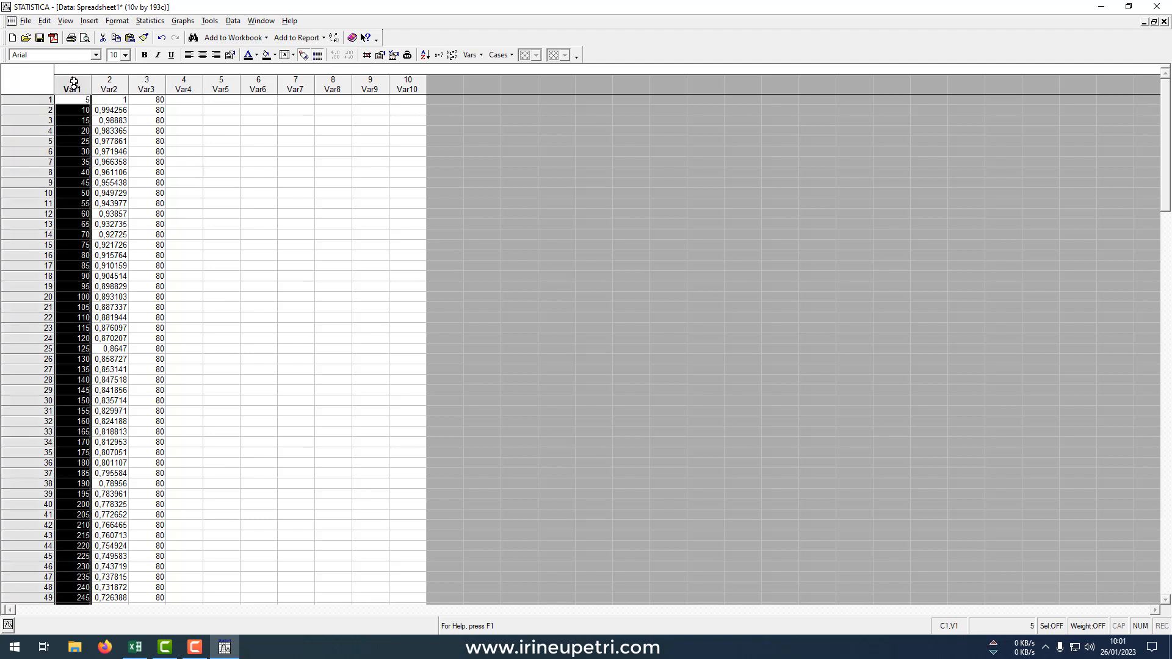
pyautogui.click(698, 243)
pyautogui.doubleClick(73, 86)
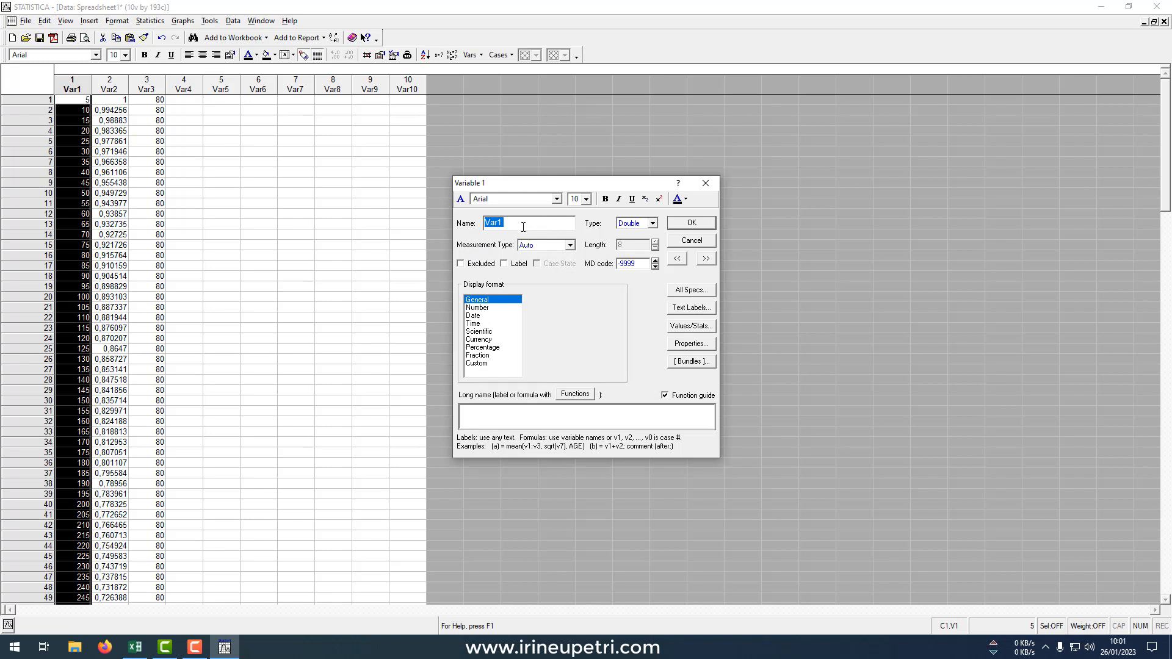
pyautogui.write('tempo')
pyautogui.click(689, 223)
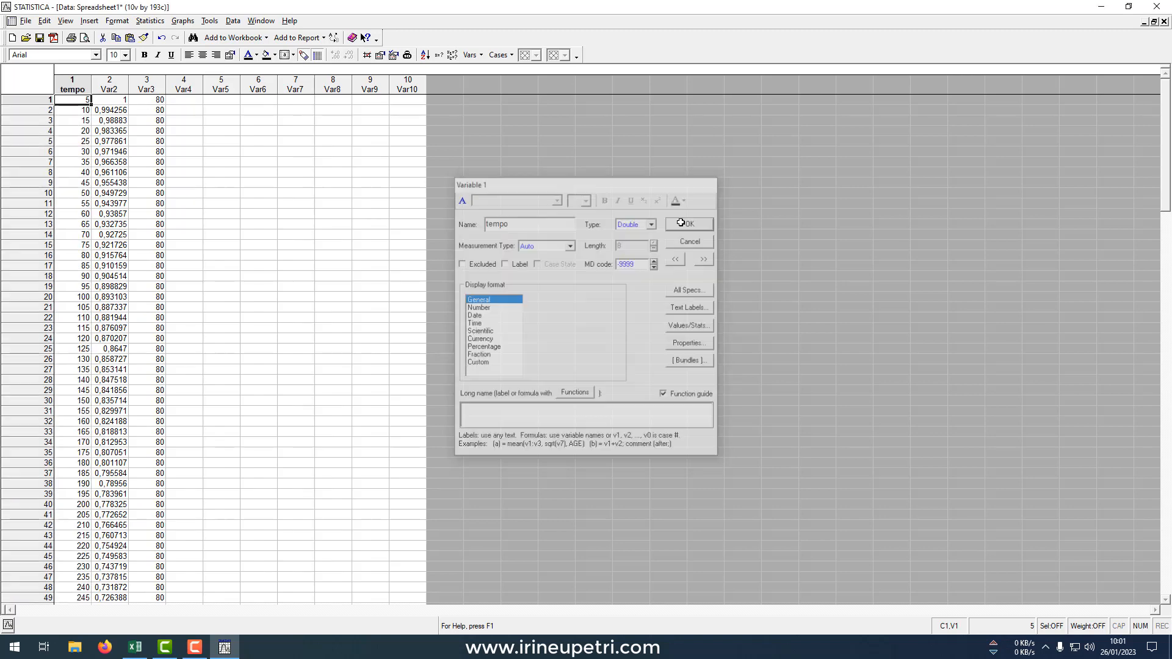
# Step: Rename variable Var2 as RU and variable Var3 as T
pyautogui.doubleClick(114, 85)
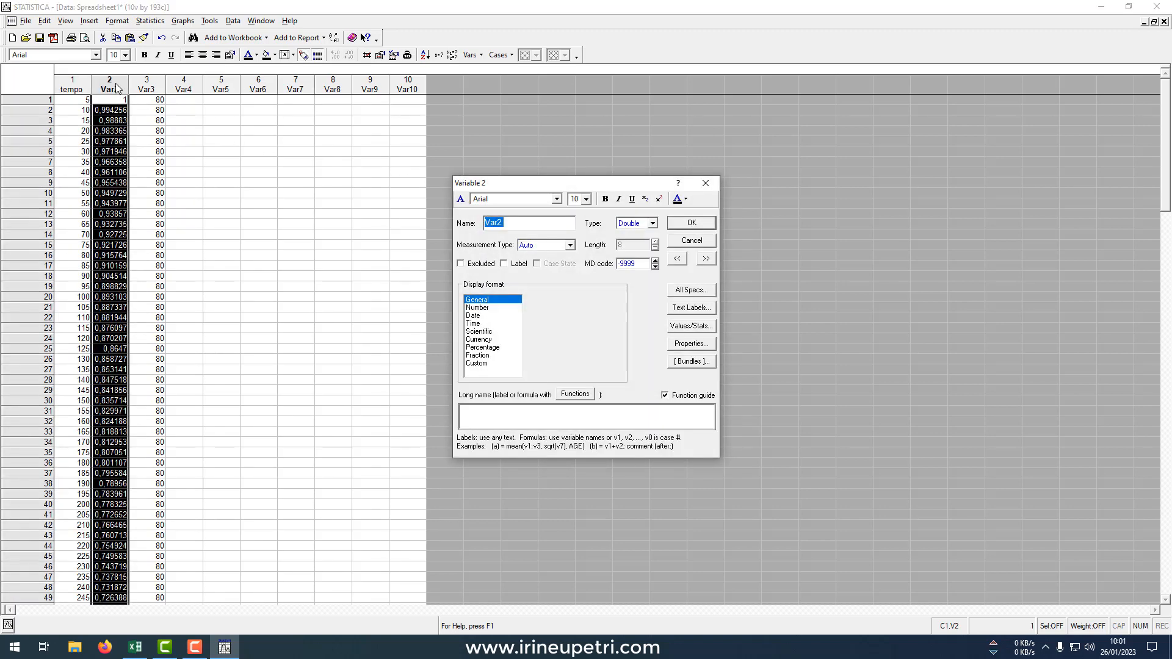
pyautogui.write('RU')
pyautogui.click(692, 224)
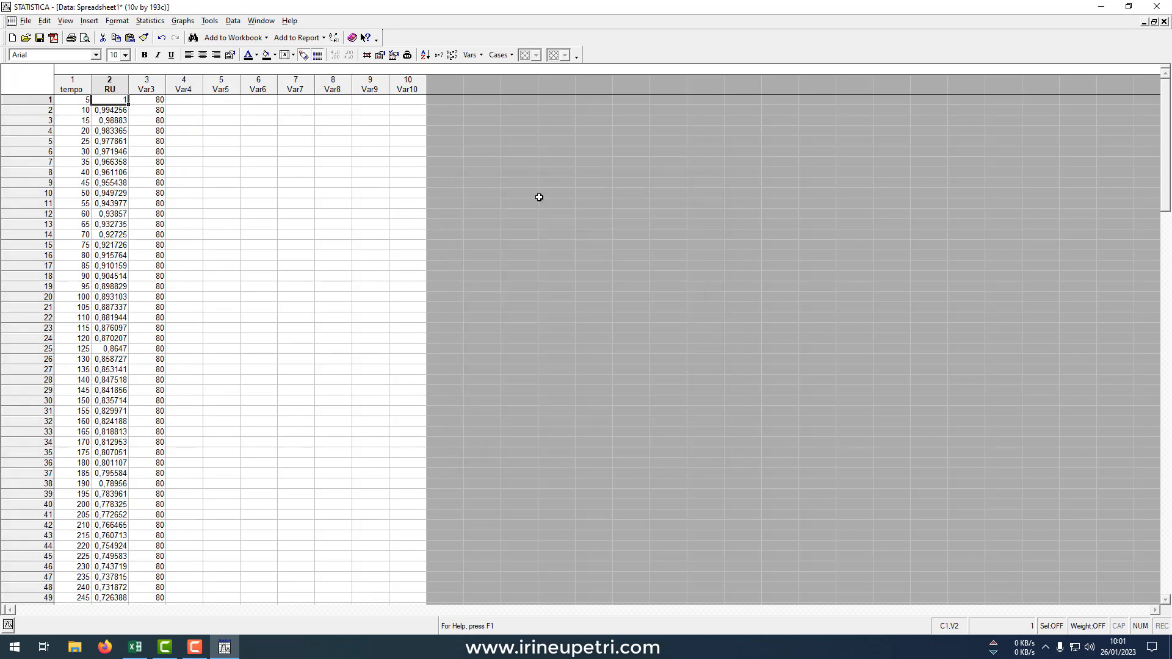
pyautogui.doubleClick(158, 89)
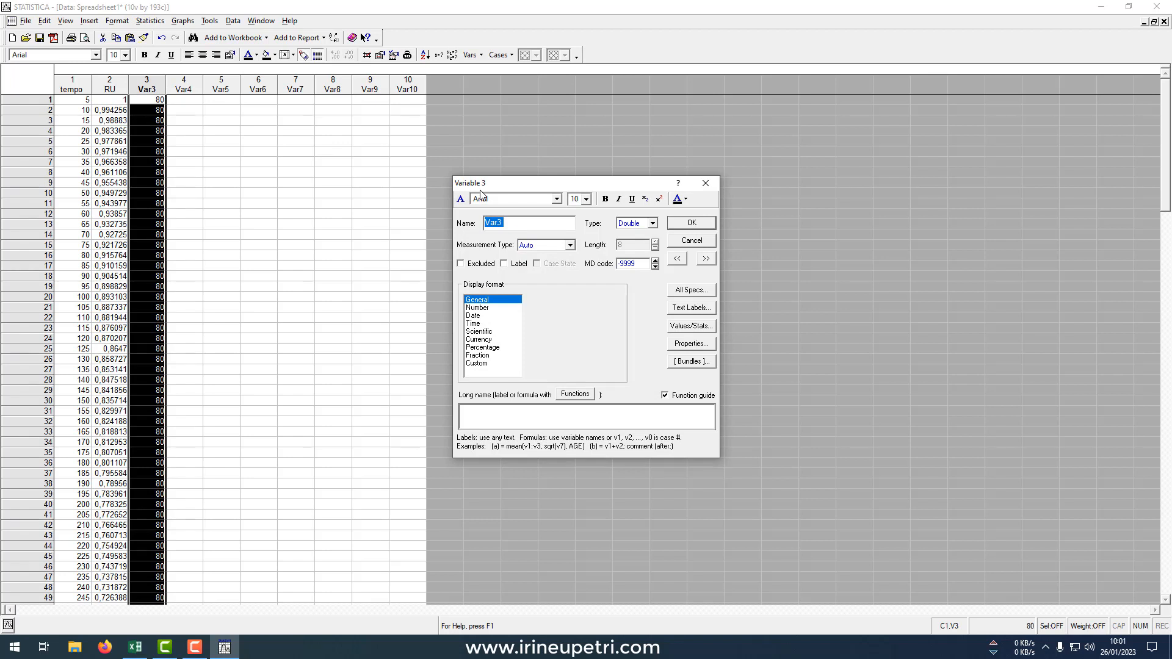
pyautogui.write('Temp')
pyautogui.moveTo(505, 223); pyautogui.dragTo(490, 223)
pyautogui.press('BackSpace')
pyautogui.click(684, 223)
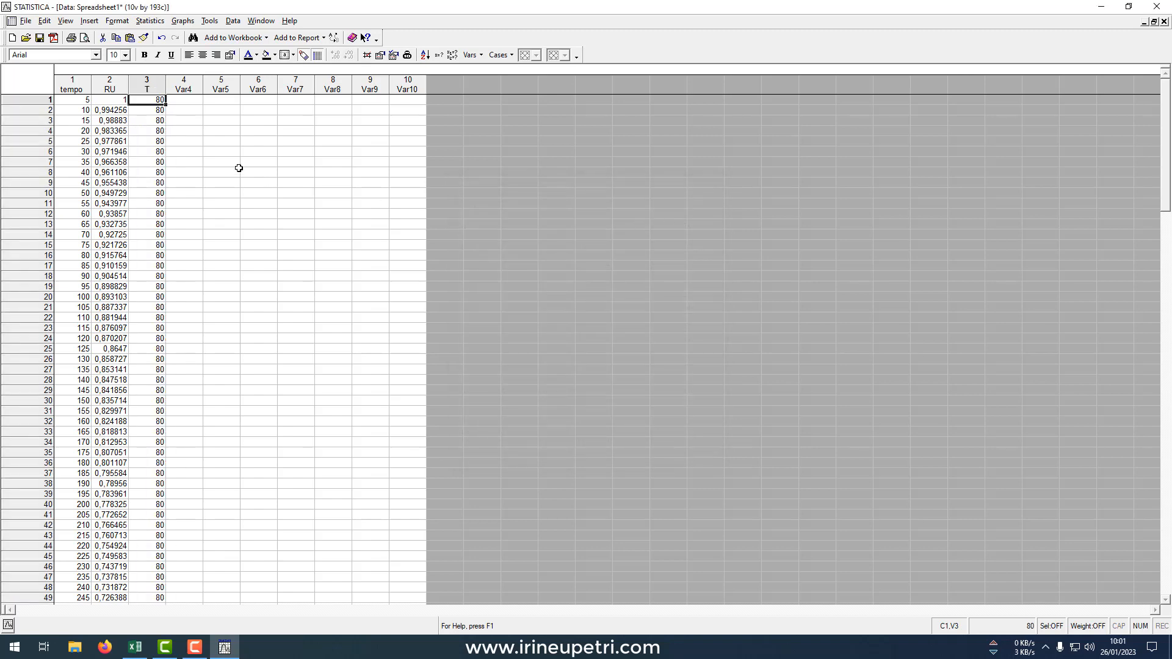
# Step: Shorten the name of the first variable, tempo, to t
pyautogui.doubleClick(78, 91)
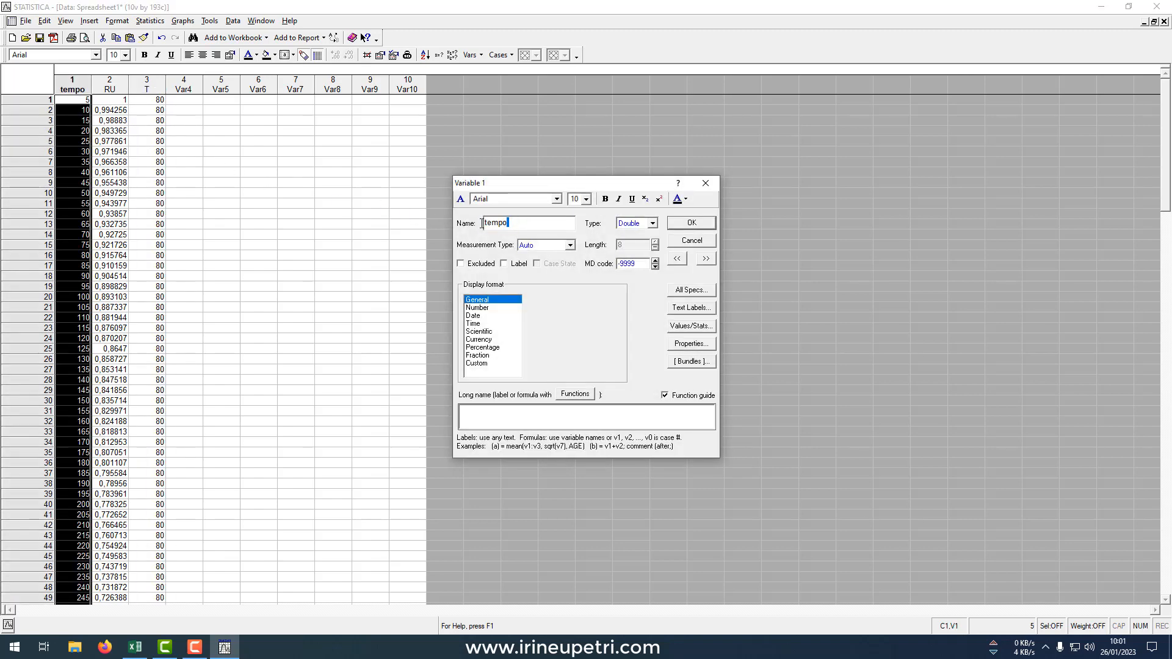
pyautogui.write('t')
pyautogui.click(677, 223)
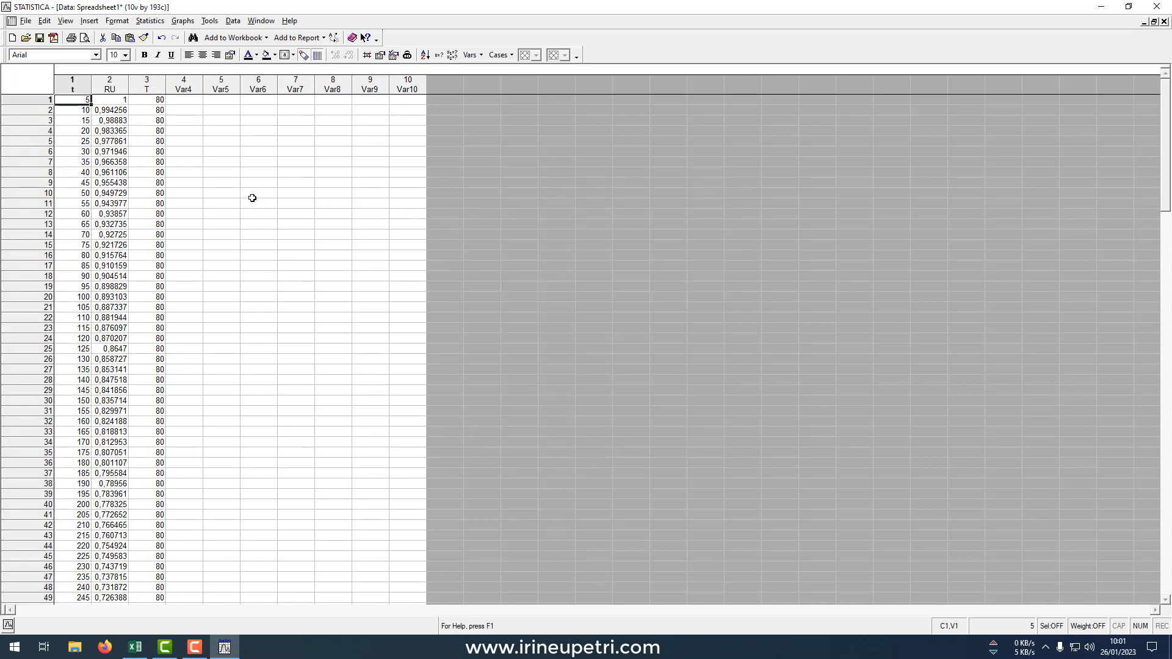
pyautogui.click(223, 192)
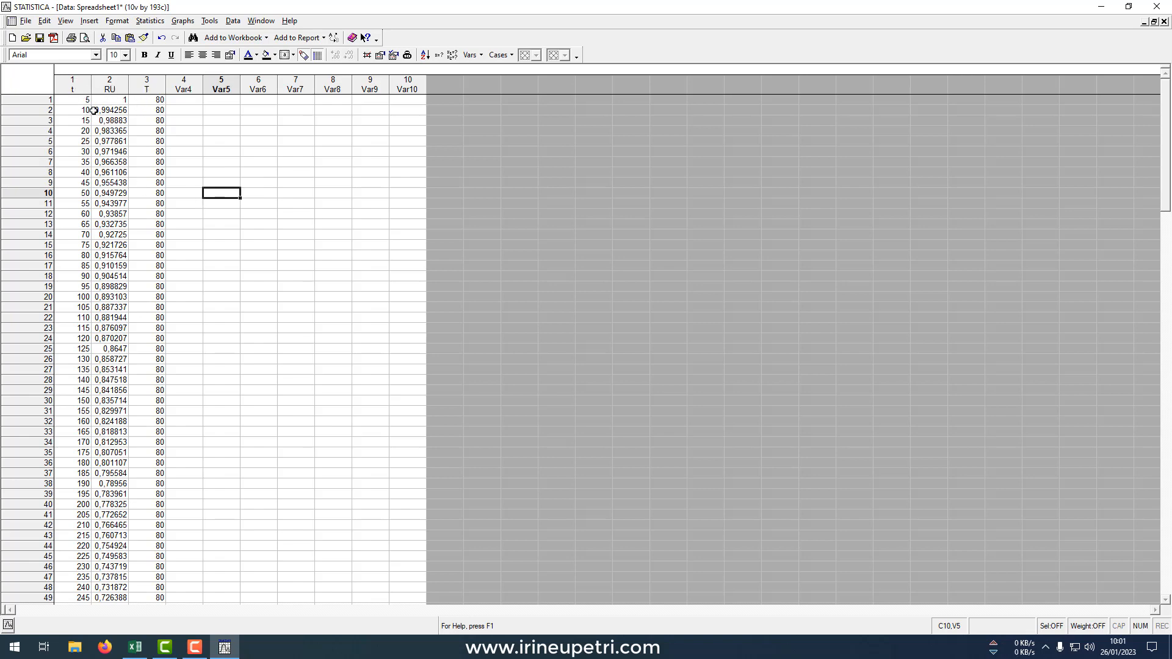
# Step: In Excel, enter 40 in cell F3 and fill it down column F alongside the 40ºC data
pyautogui.hotkey('alt', 'Tab')
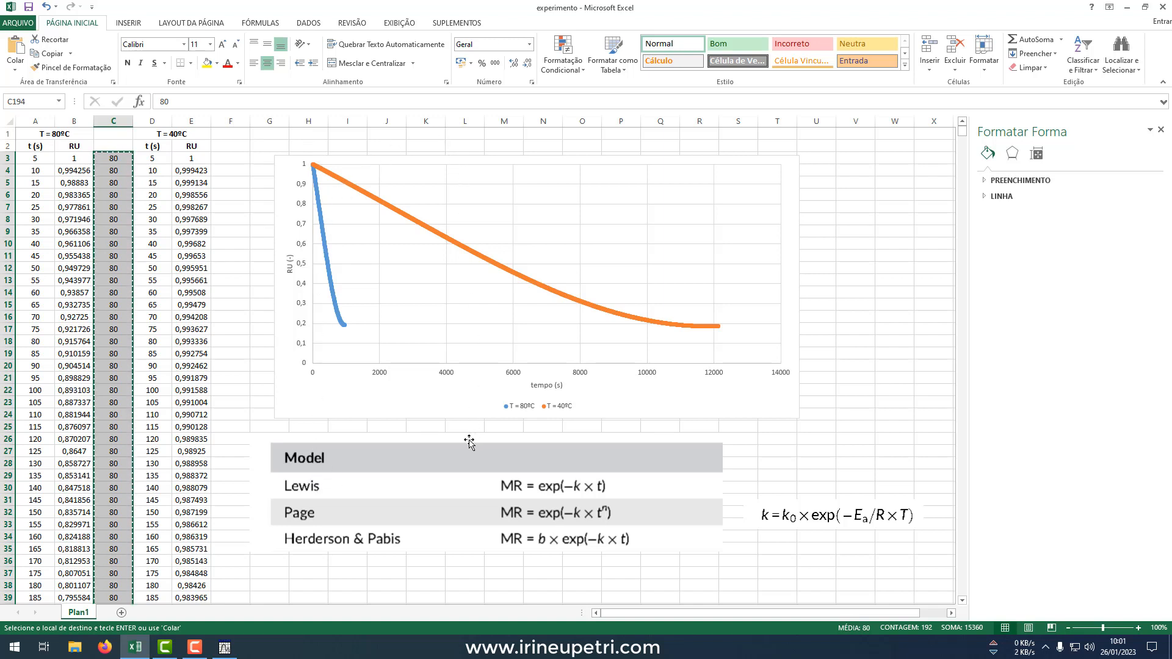
pyautogui.click(197, 160)
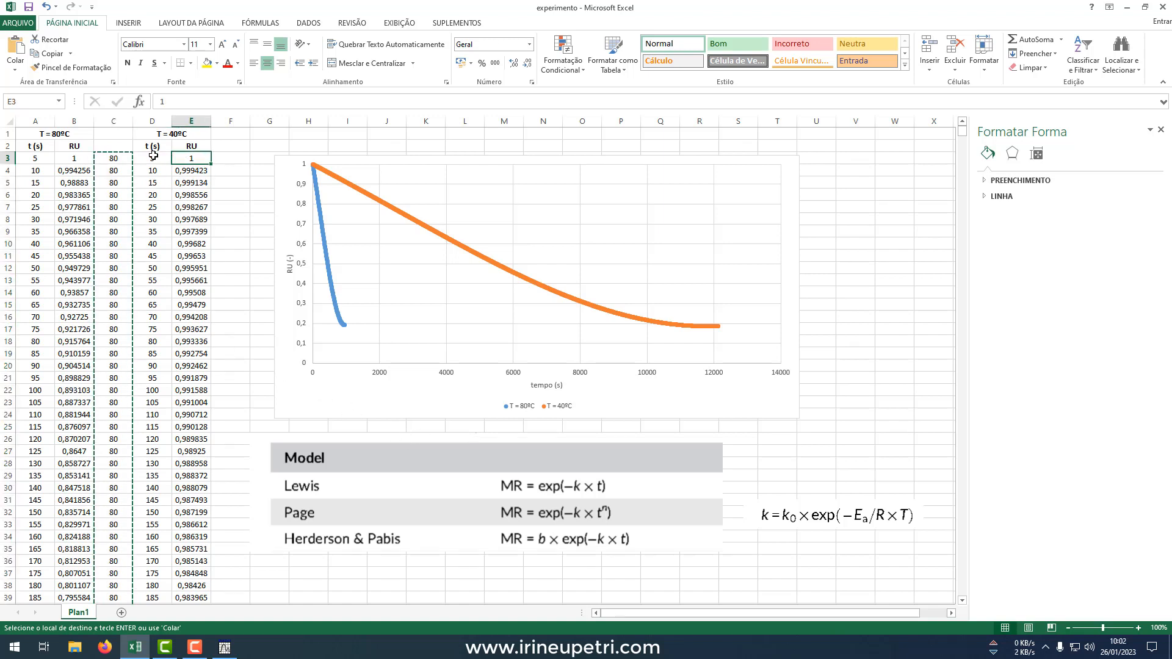
pyautogui.click(153, 157)
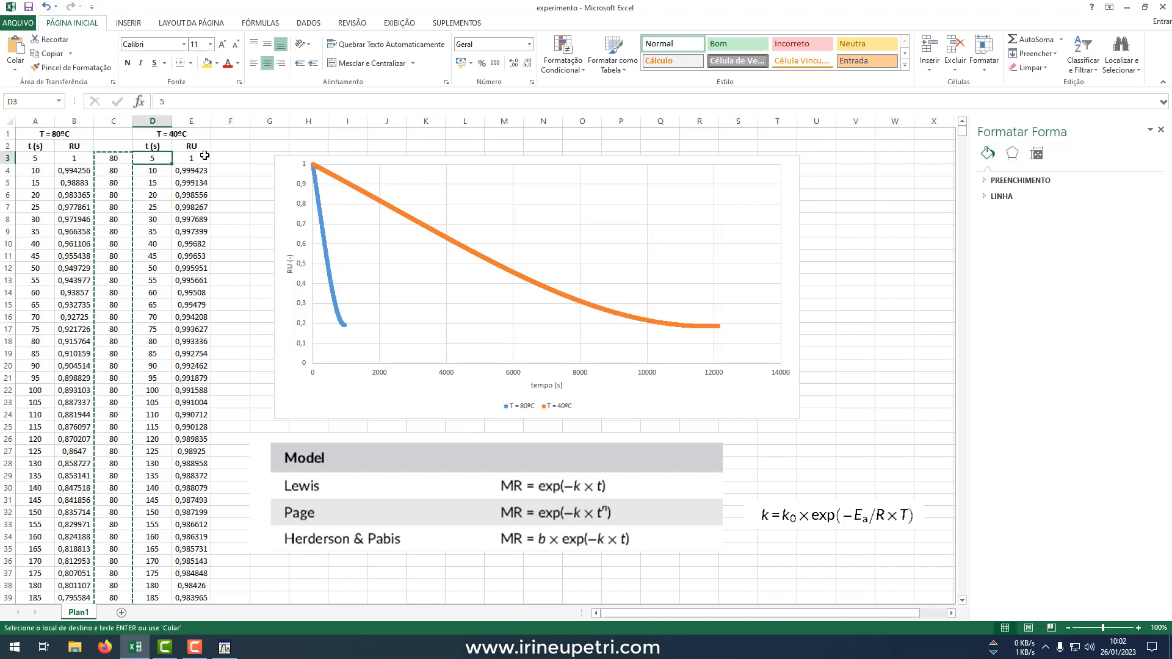
pyautogui.click(205, 157)
pyautogui.click(229, 160)
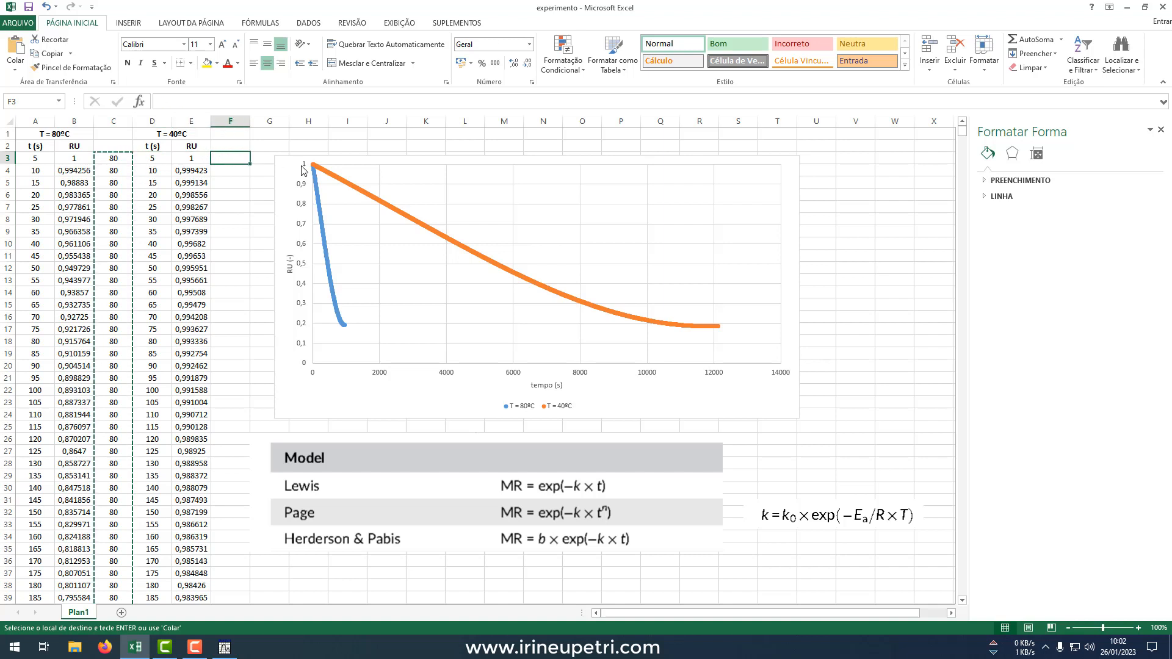
pyautogui.write('40')
pyautogui.press('Return')
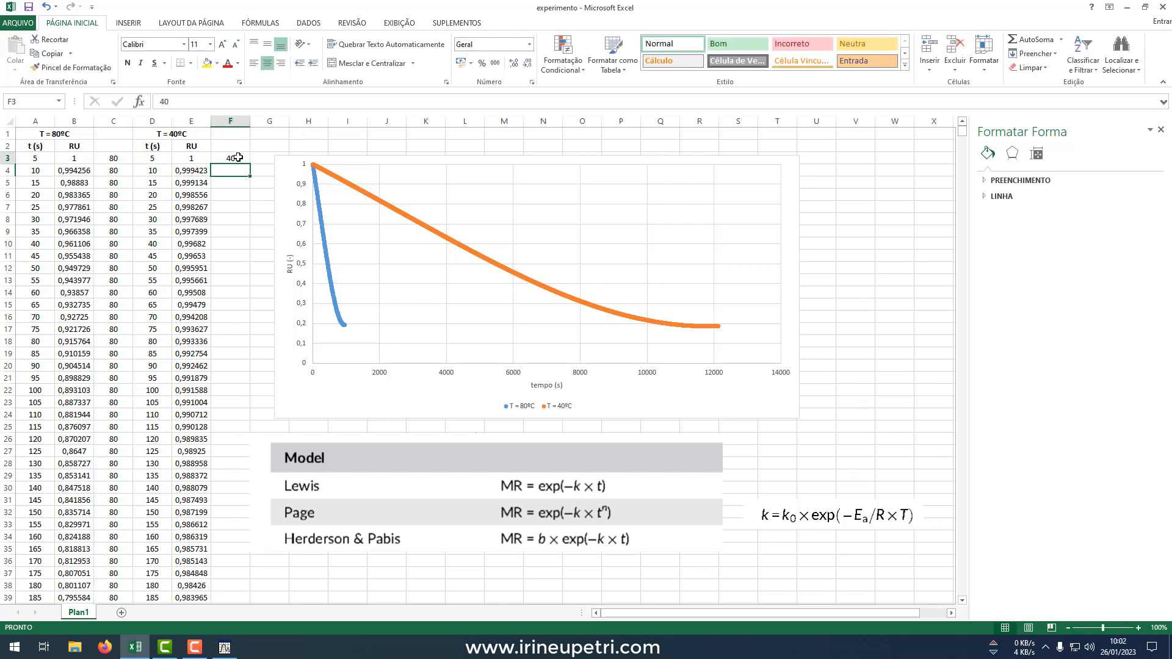
pyautogui.click(239, 158)
pyautogui.doubleClick(250, 164)
pyautogui.click(246, 159)
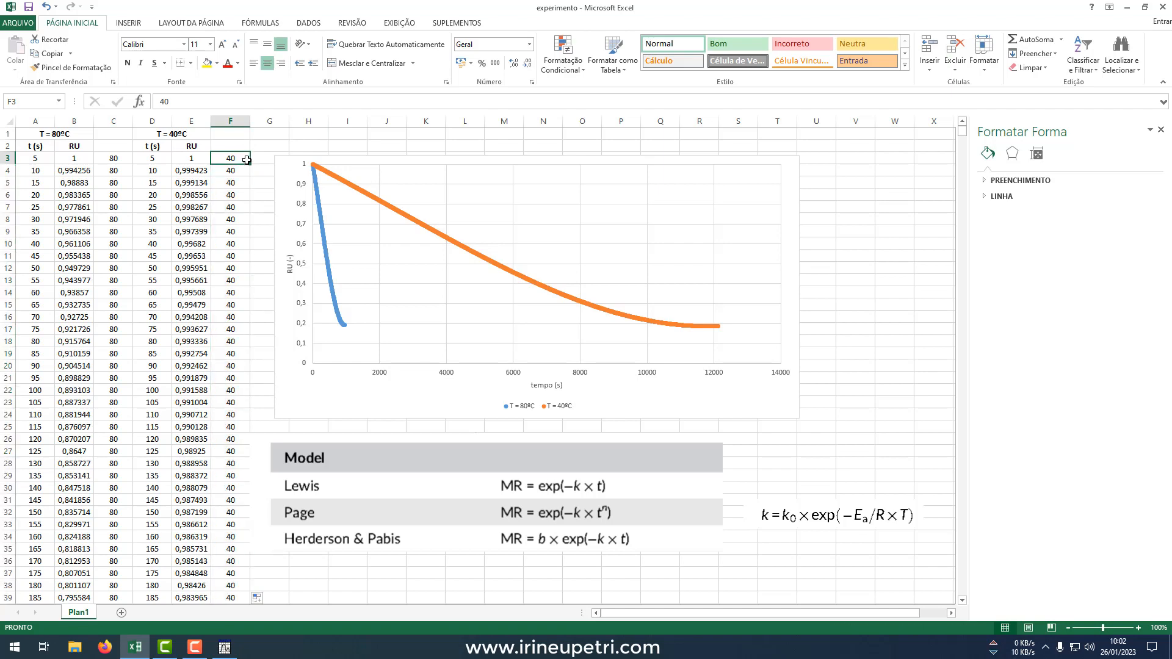
pyautogui.hotkey('ctrl', 'shift', 'Down')
pyautogui.press('Up')
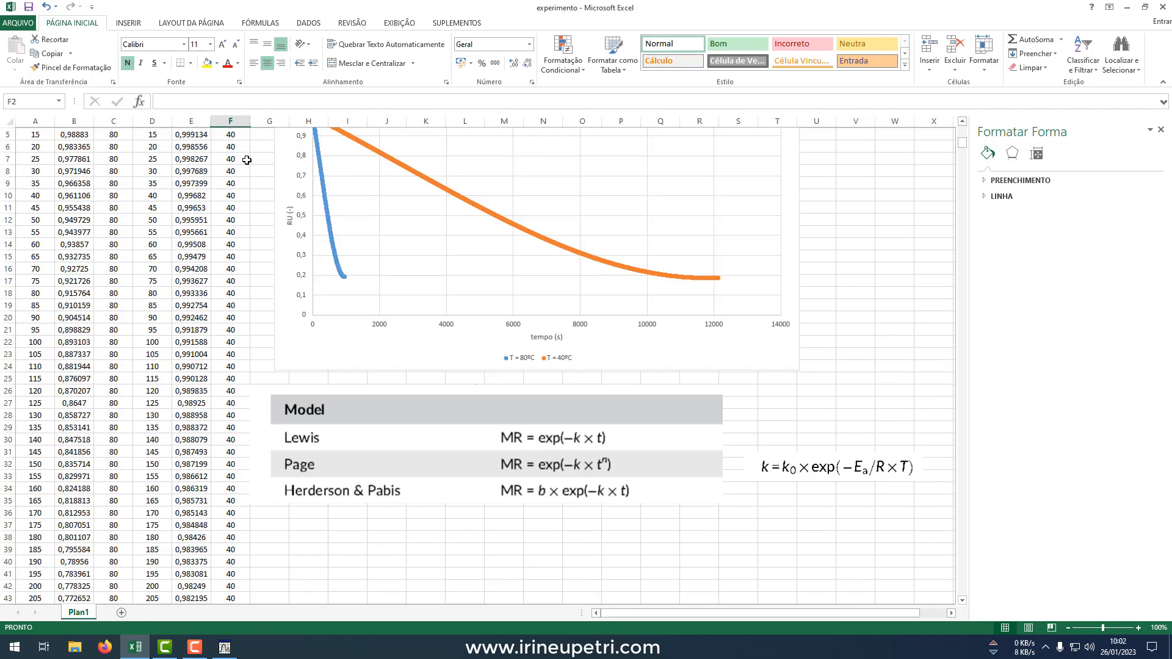
# Step: Copy the 40ºC time, RU and temperature data, range D3:F2428, and switch to STATISTICA
pyautogui.scroll(1, 157, 176)
pyautogui.moveTo(154, 159); pyautogui.dragTo(212, 160)
pyautogui.press('End')
pyautogui.hotkey('shift', 'Down')
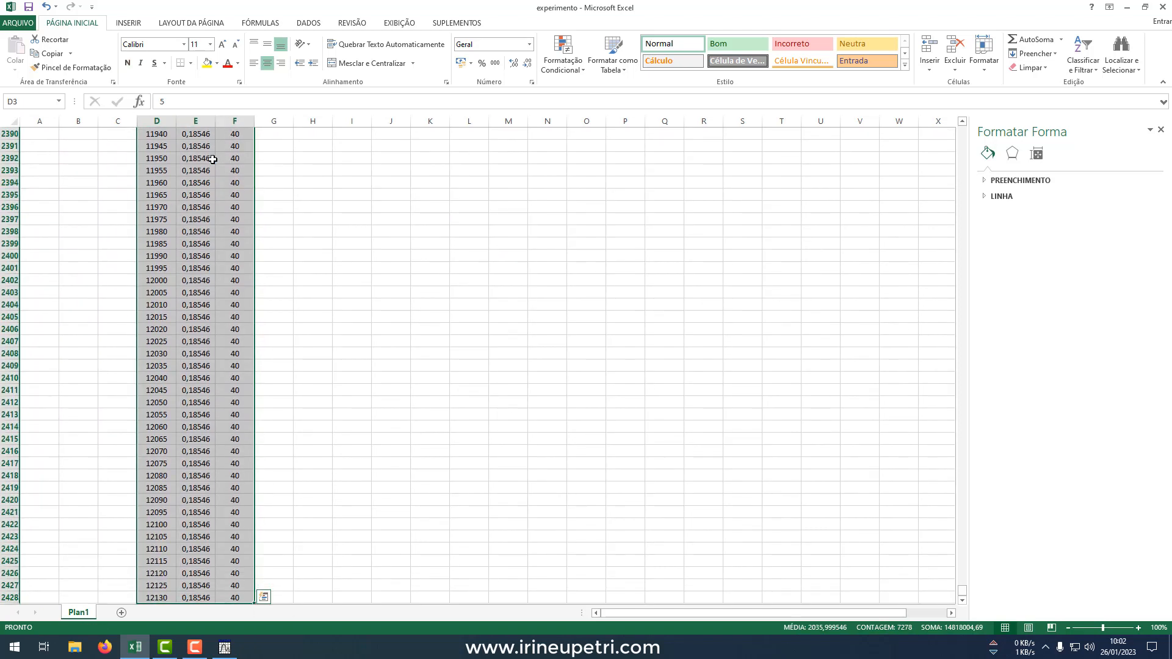
pyautogui.hotkey('ctrl', 'c')
pyautogui.hotkey('alt', 'Tab')
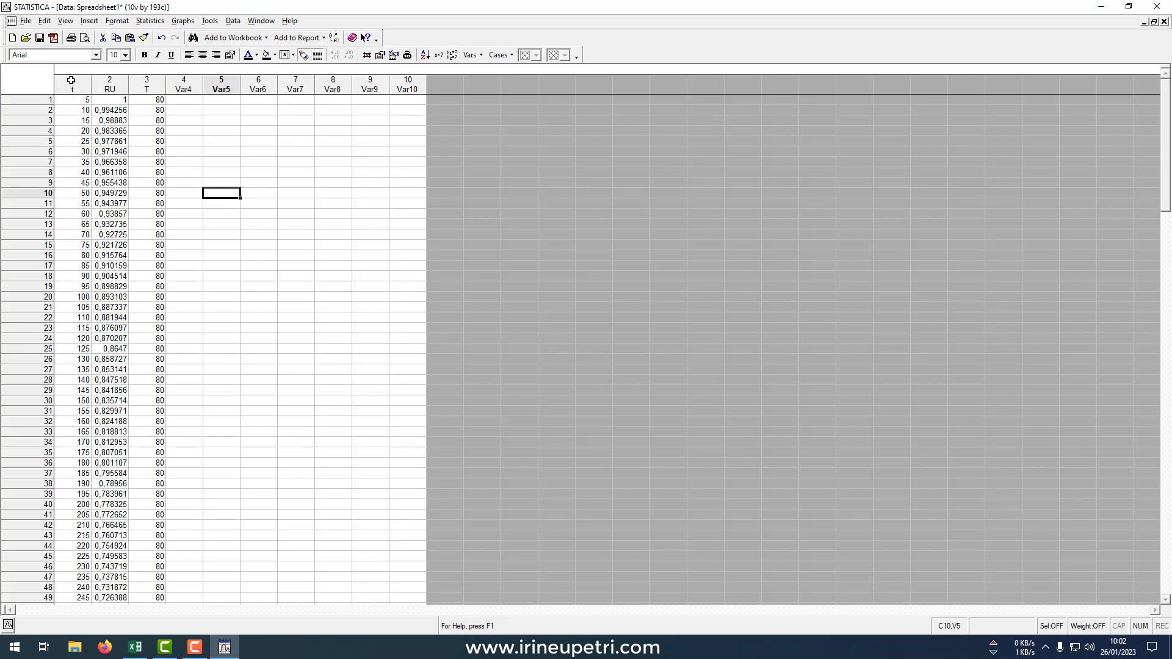
pyautogui.click(70, 80)
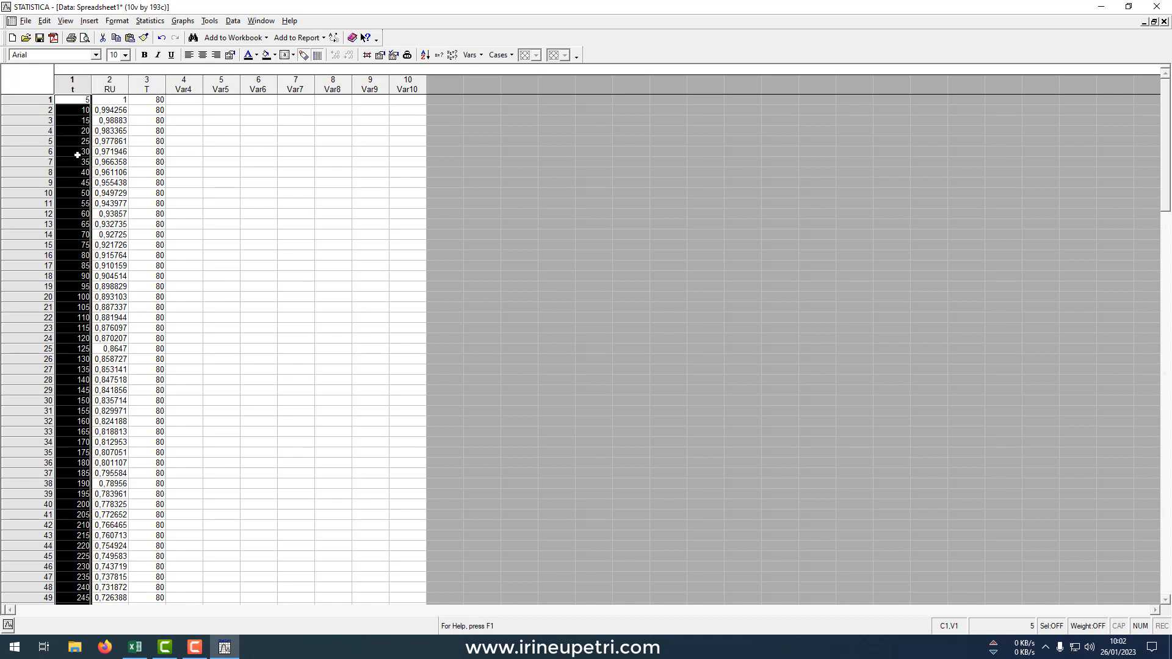
pyautogui.click(110, 86)
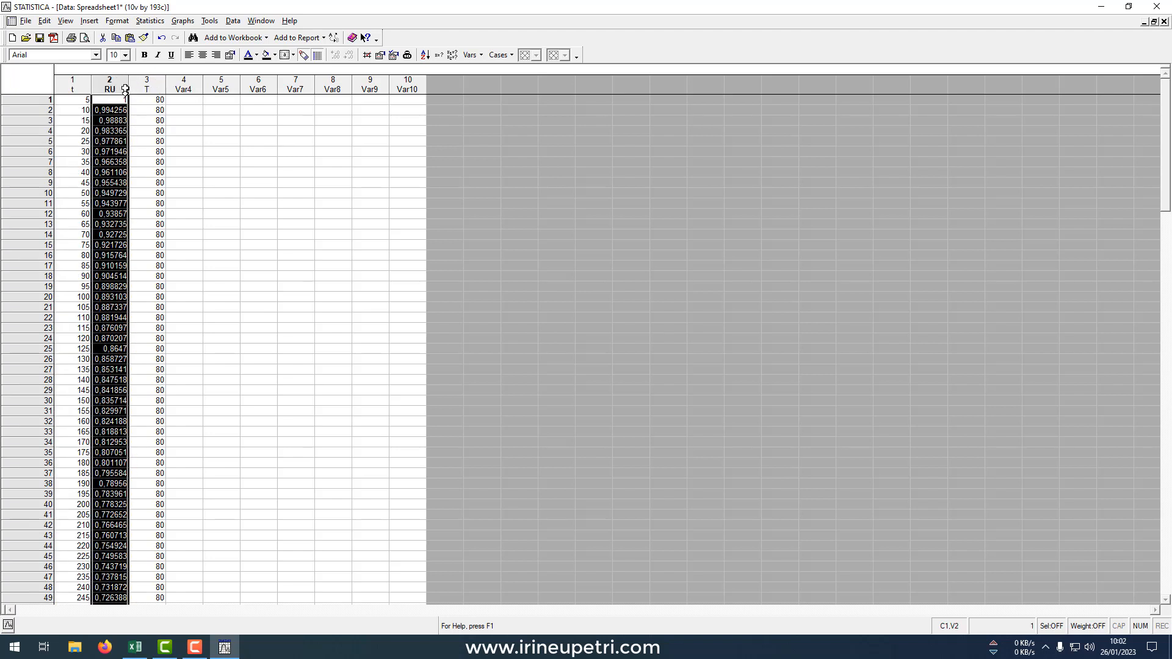
pyautogui.click(148, 83)
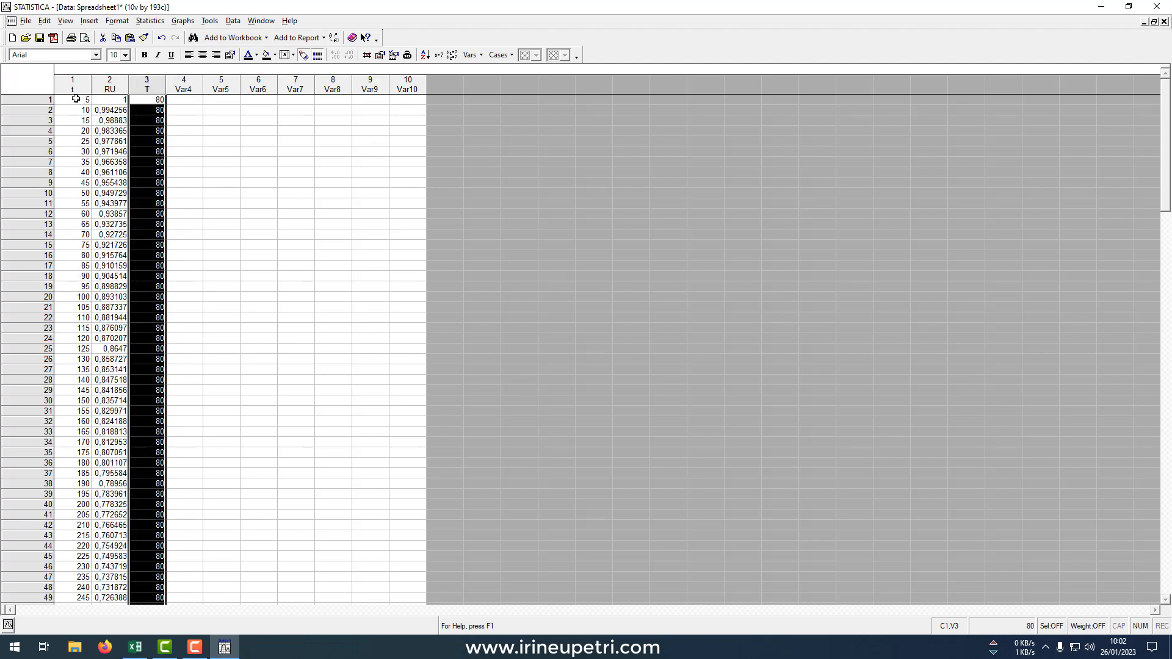
pyautogui.click(76, 98)
pyautogui.click(111, 99)
pyautogui.click(154, 100)
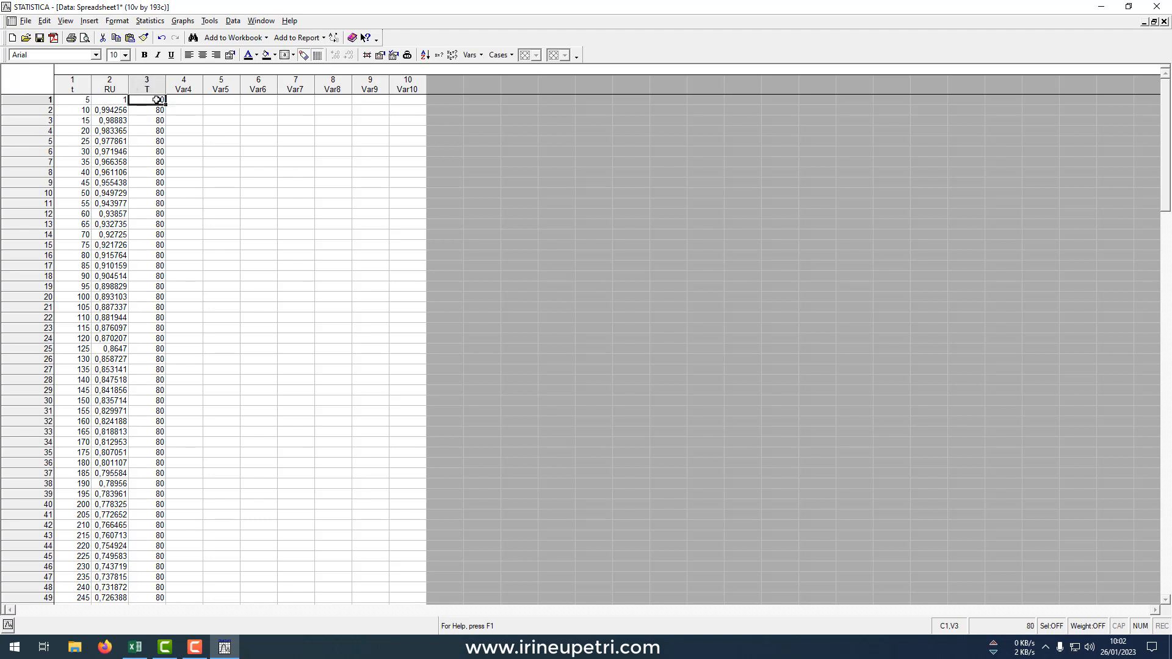
pyautogui.moveTo(76, 100); pyautogui.dragTo(132, 119)
# Step: Paste the copied 40ºC data below the 80ºC data, starting at case 193 of variable t
pyautogui.scroll(-20, 114, 227)
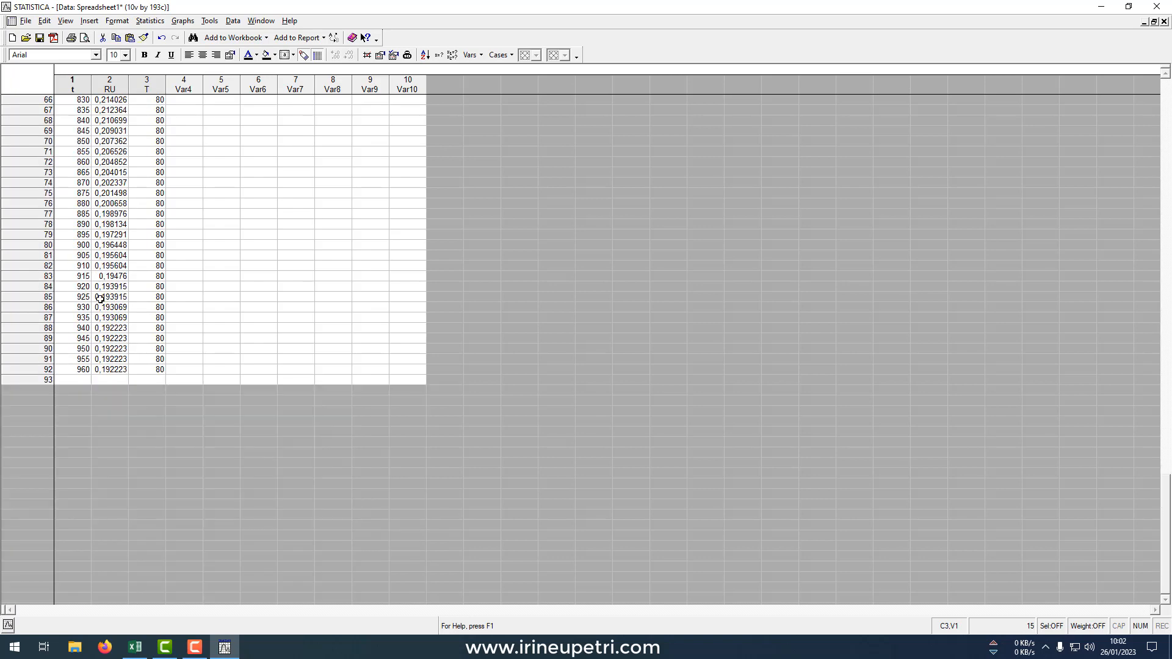
pyautogui.click(79, 380)
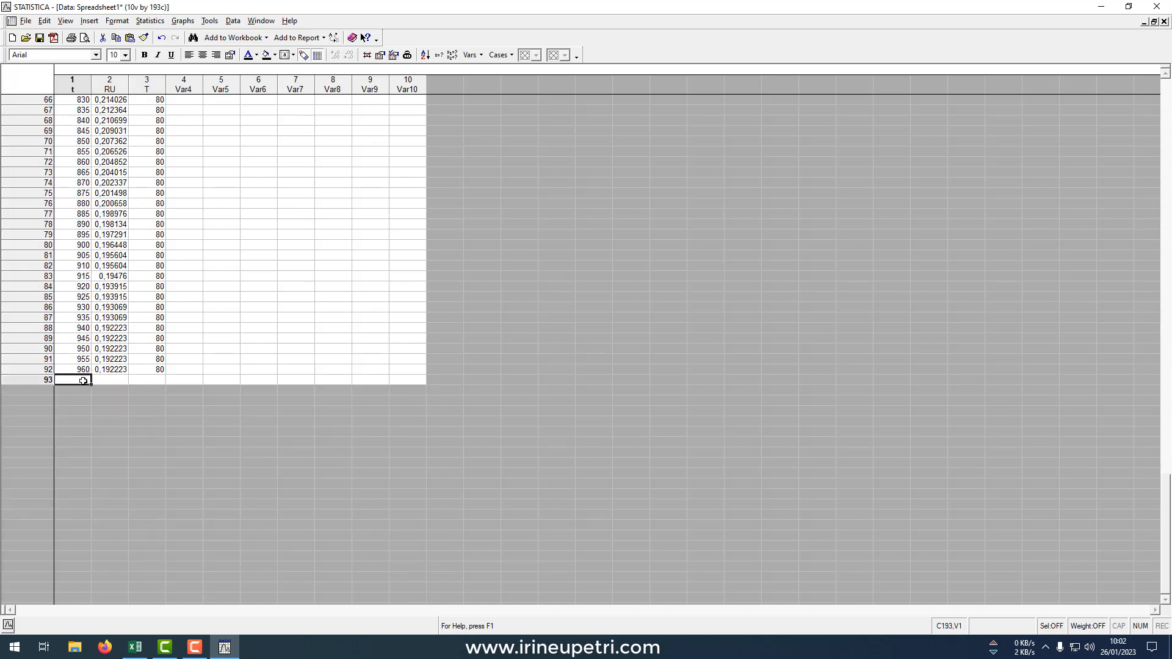
pyautogui.hotkey('ctrl', 'v')
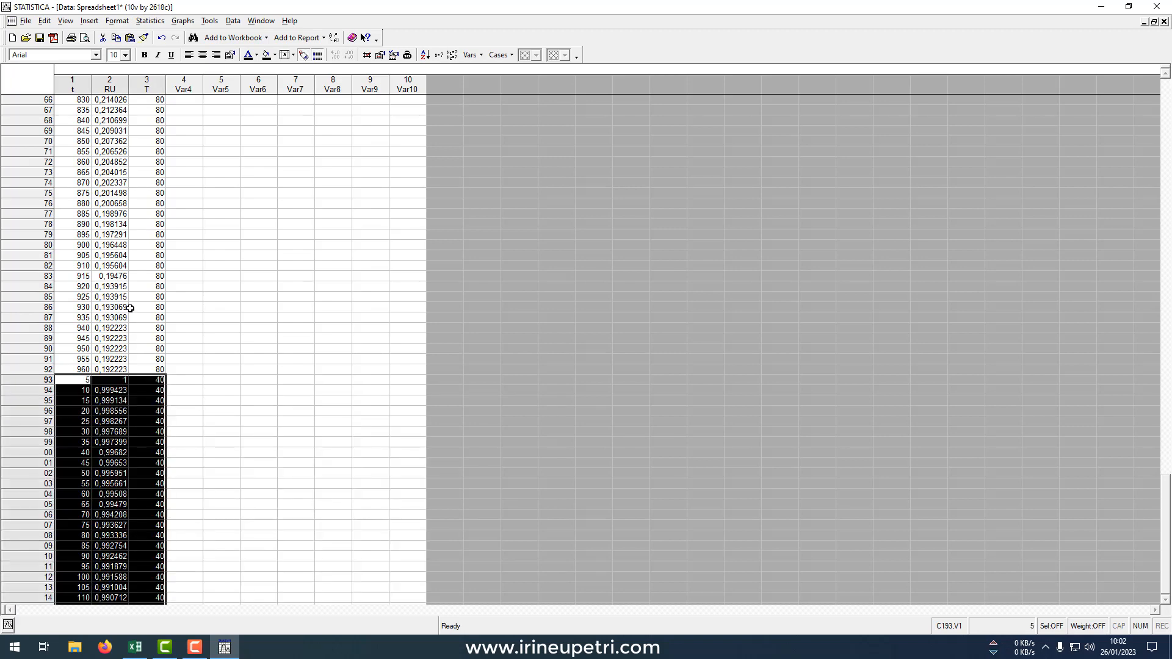
pyautogui.click(123, 349)
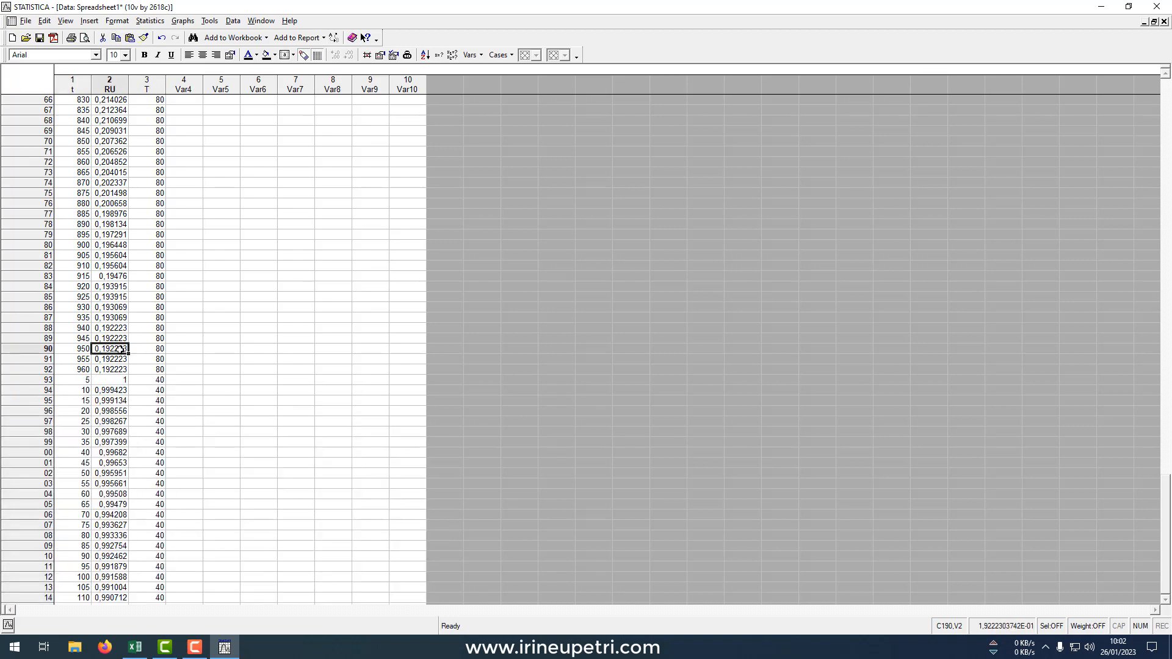
# Step: Examine the pasted 40ºC data from its start below the 80ºC data down to the last case
pyautogui.scroll(-7, 121, 349)
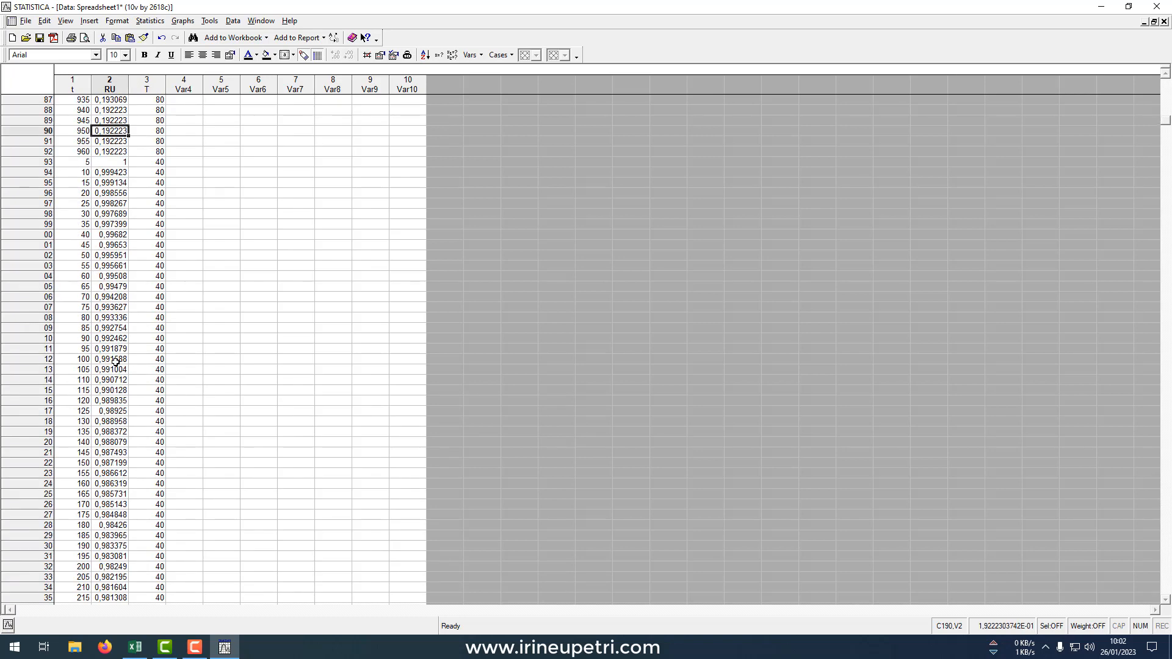
pyautogui.scroll(6, 116, 362)
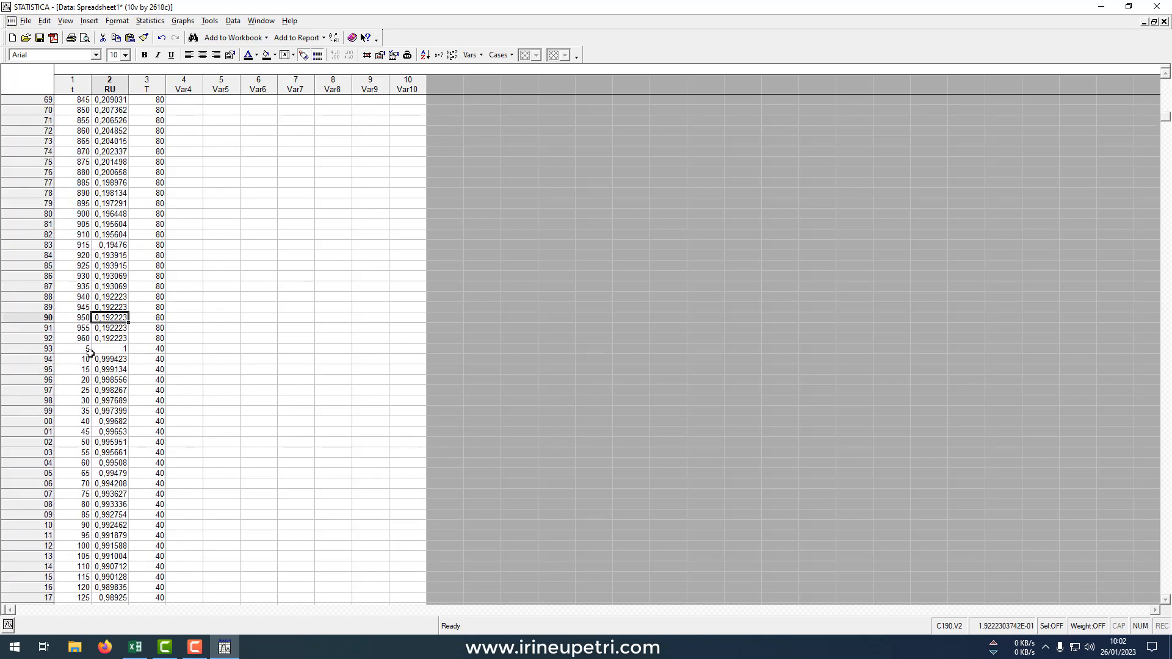
pyautogui.scroll(-12, 138, 350)
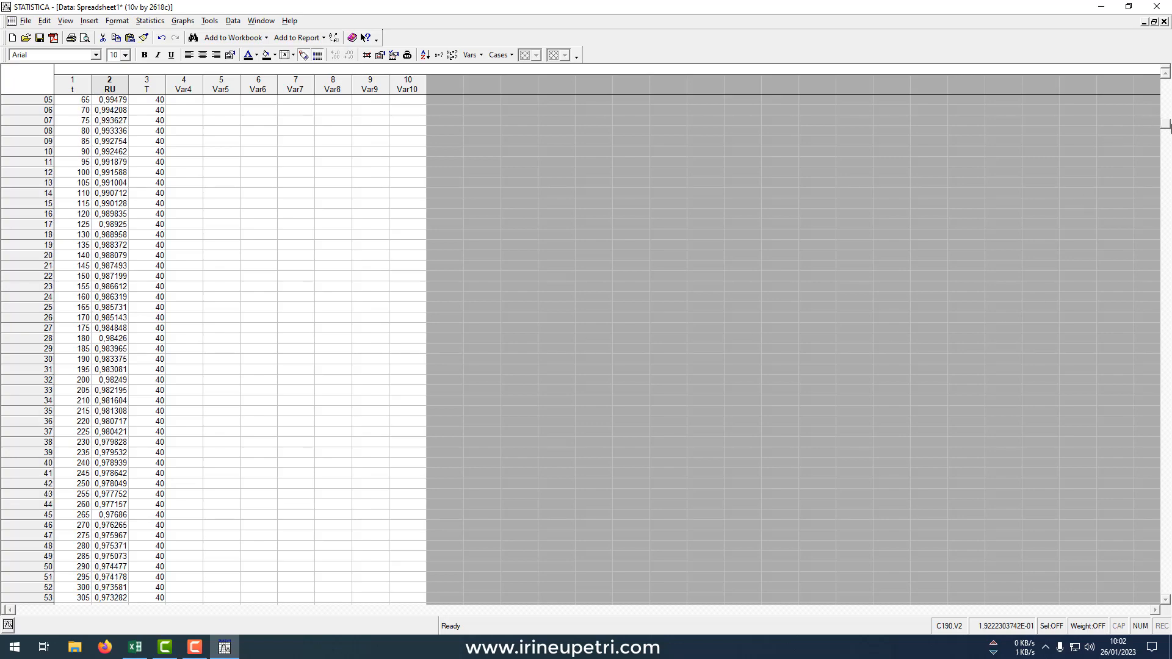
pyautogui.moveTo(1167, 128); pyautogui.dragTo(1165, 602)
pyautogui.scroll(-3, 305, 509)
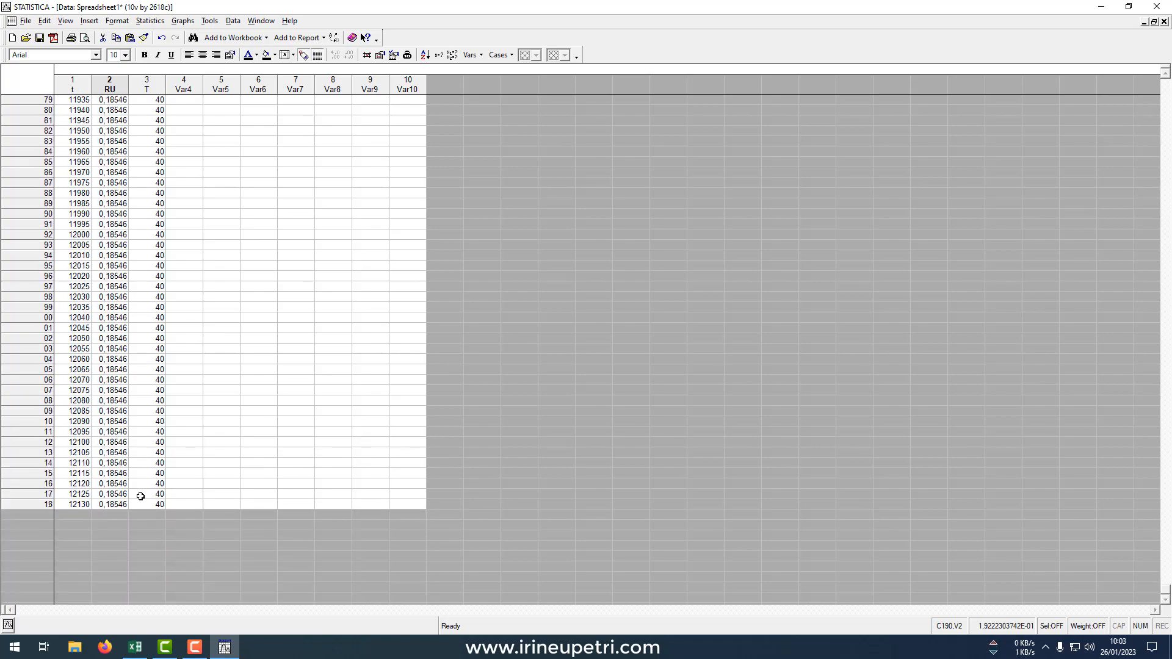
# Step: Insert one new case after case 2617
pyautogui.click(47, 504)
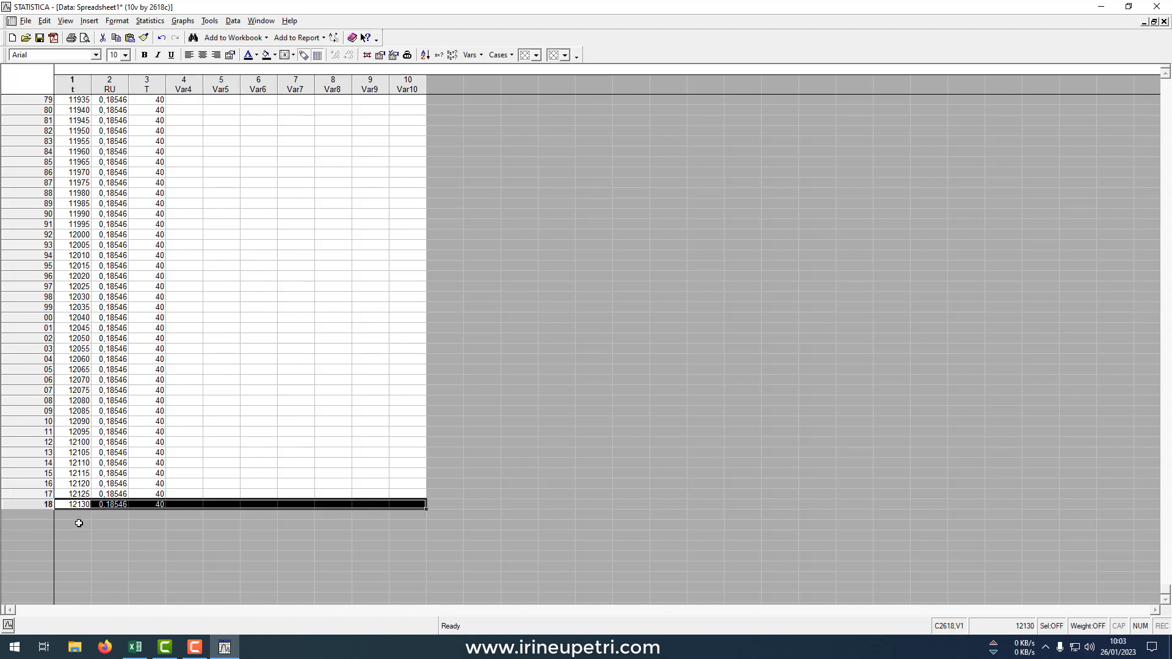
pyautogui.doubleClick(38, 506)
pyautogui.click(88, 518)
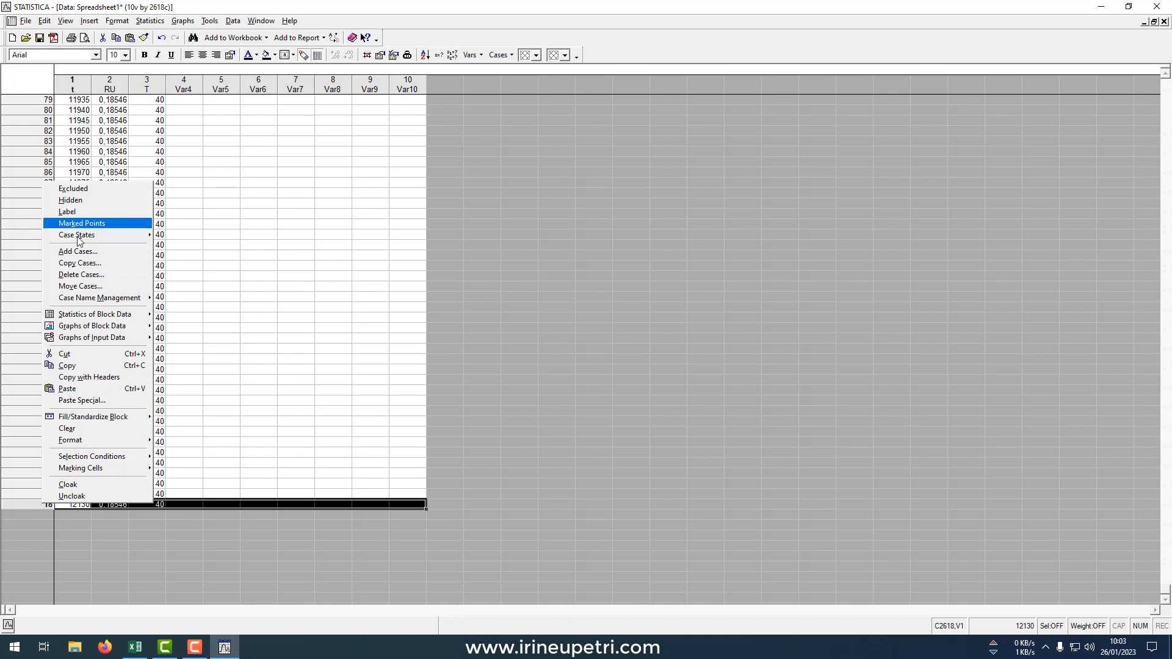
pyautogui.click(81, 252)
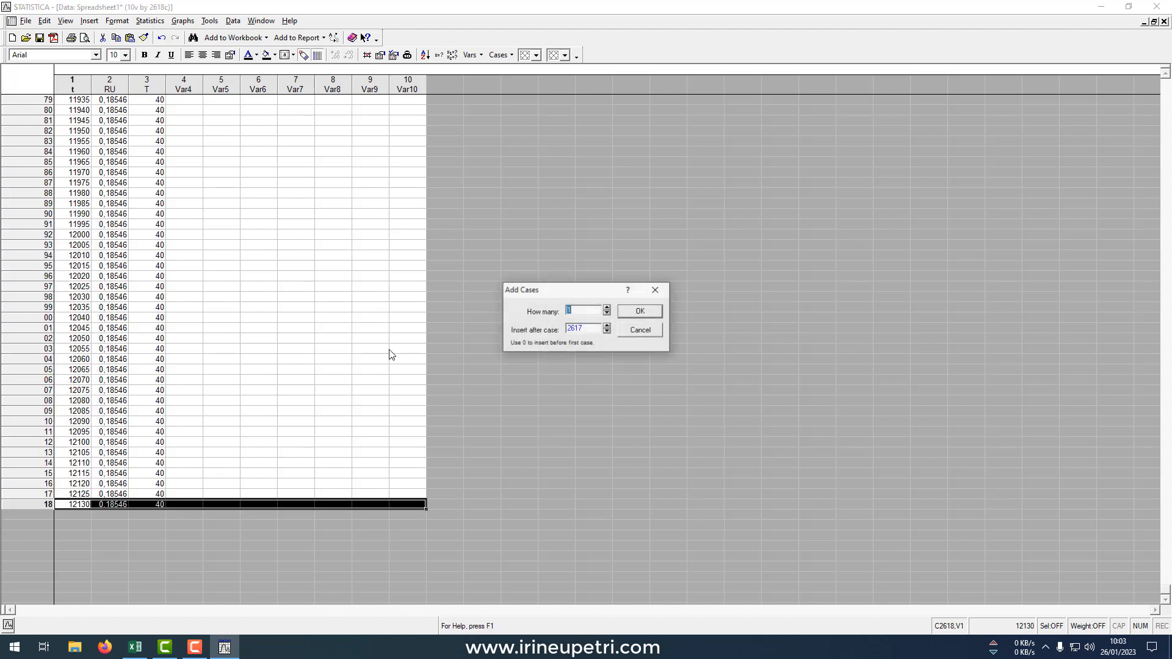
pyautogui.click(638, 314)
# Step: Move the t, RU and T values of case 2619 up into the blank case 2618
pyautogui.moveTo(73, 516); pyautogui.dragTo(152, 515)
pyautogui.press('Delete')
pyautogui.click(85, 503)
pyautogui.hotkey('ctrl', 'v')
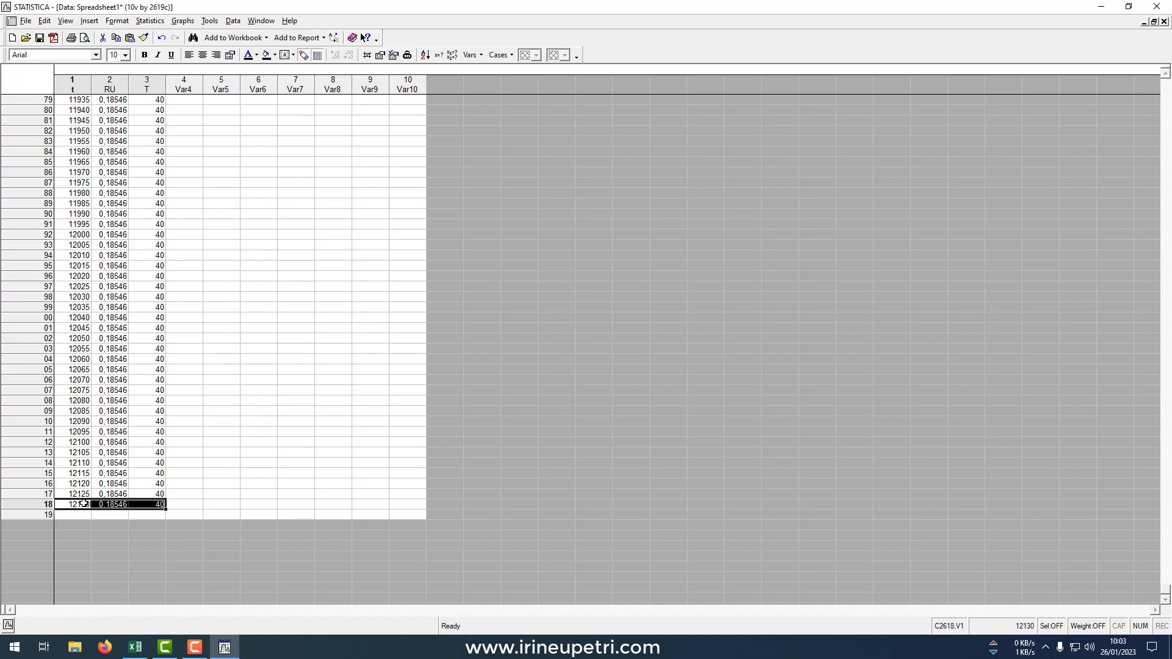
pyautogui.moveTo(71, 512); pyautogui.dragTo(145, 512)
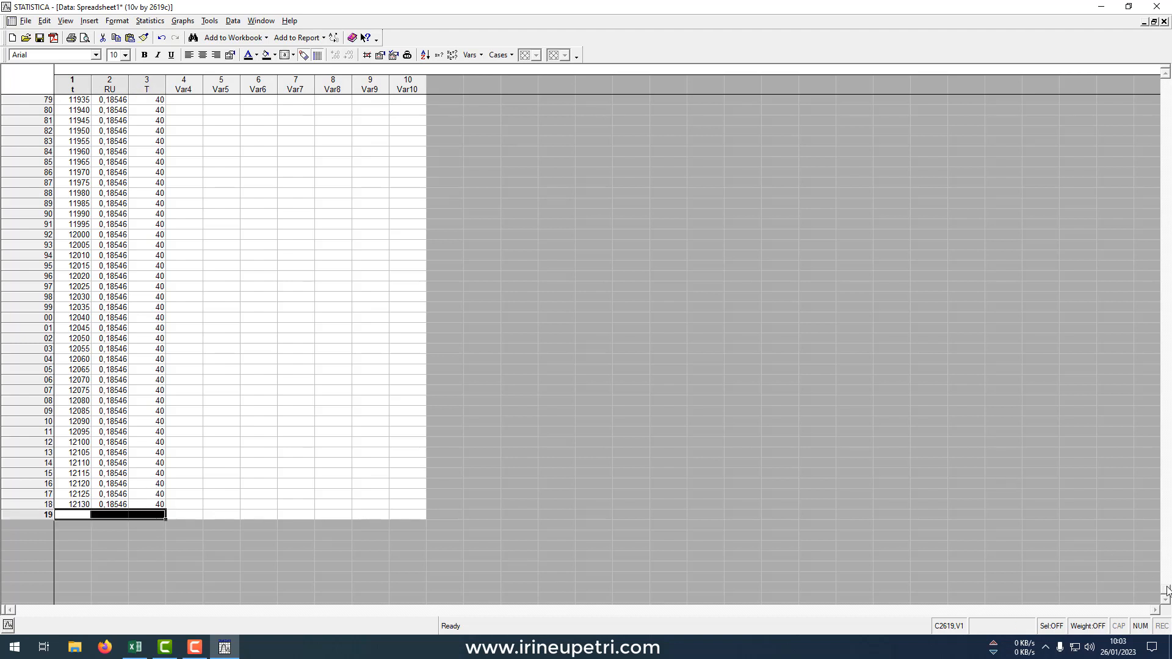
# Step: Start a Nonlinear Estimation analysis on the combined data
pyautogui.moveTo(1166, 590); pyautogui.dragTo(973, 97)
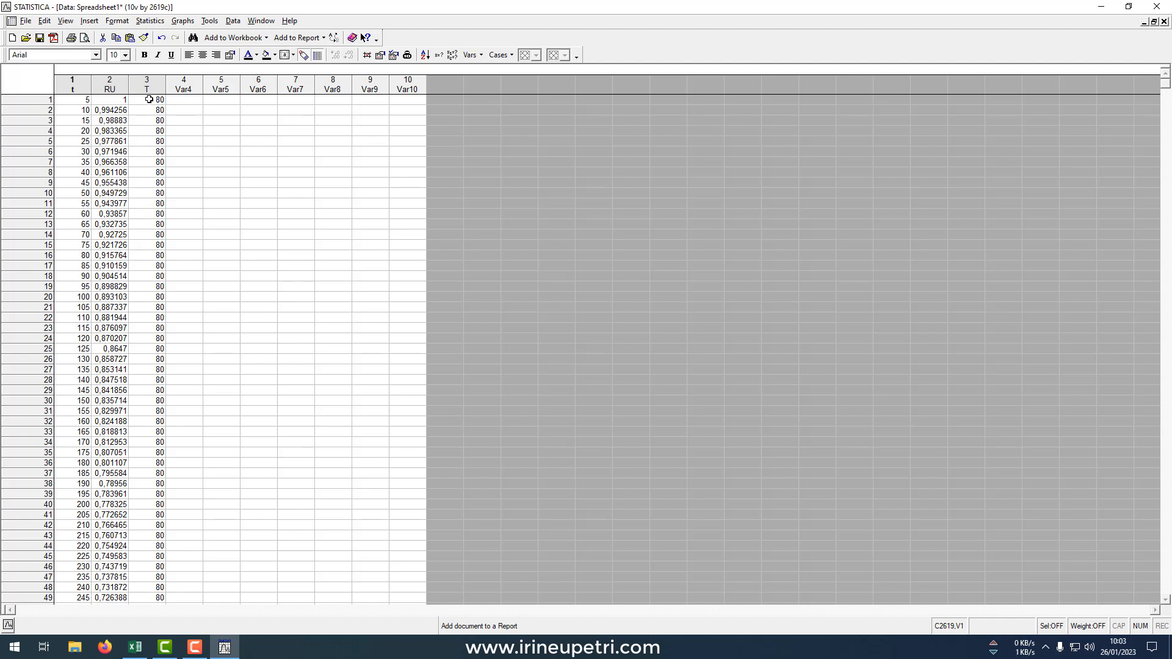
pyautogui.click(148, 20)
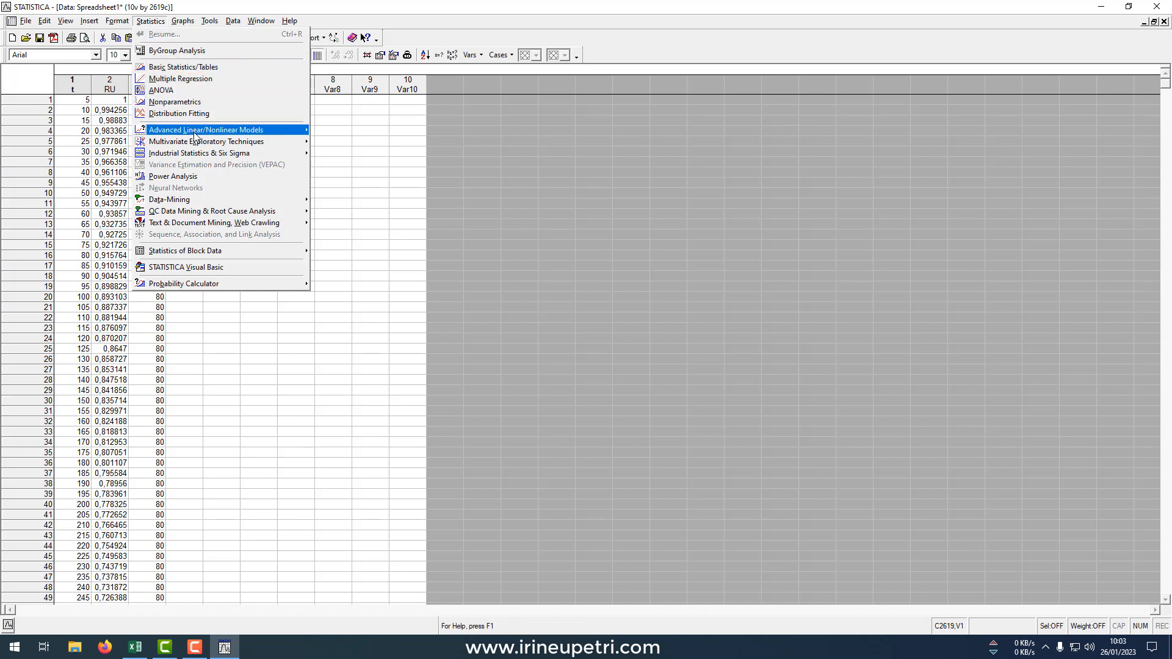
pyautogui.moveTo(219, 134)
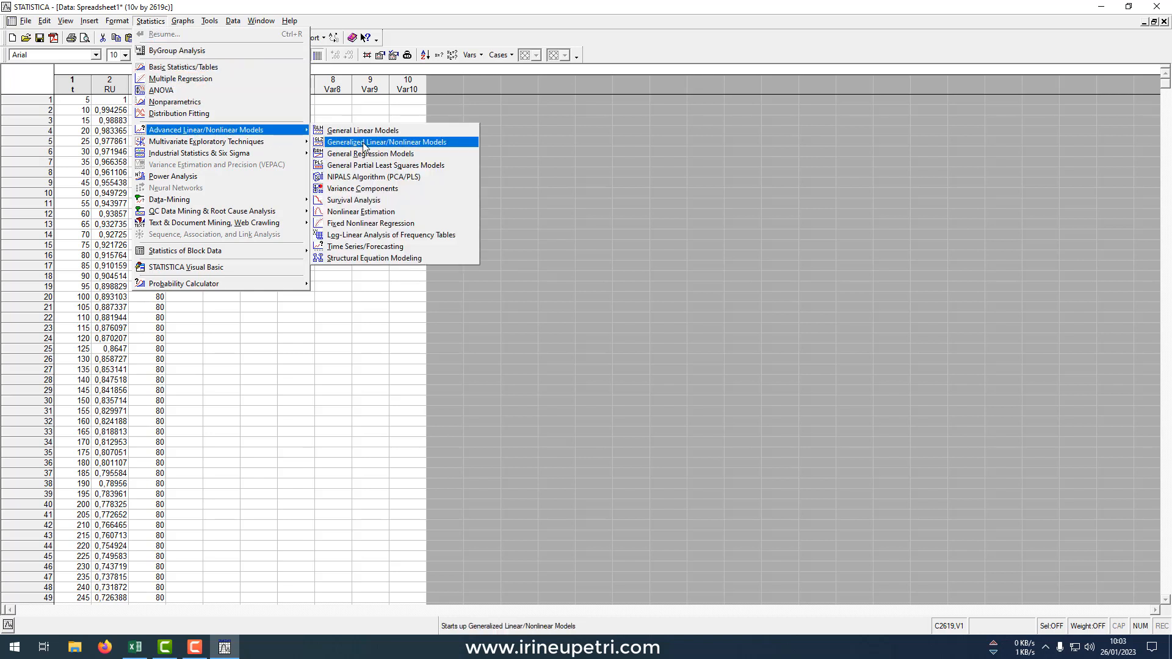
pyautogui.click(364, 213)
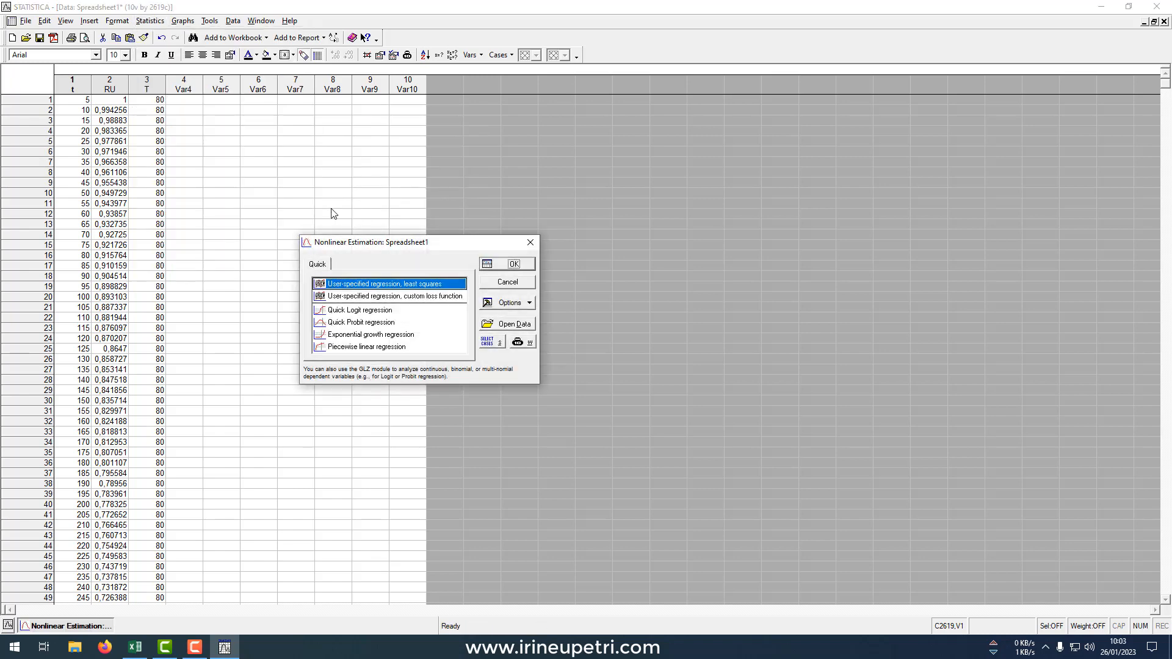
# Step: Review the Lewis, Page and Henderson & Pabis equations and the k equation in Excel, and return to STATISTICA
pyautogui.click(136, 648)
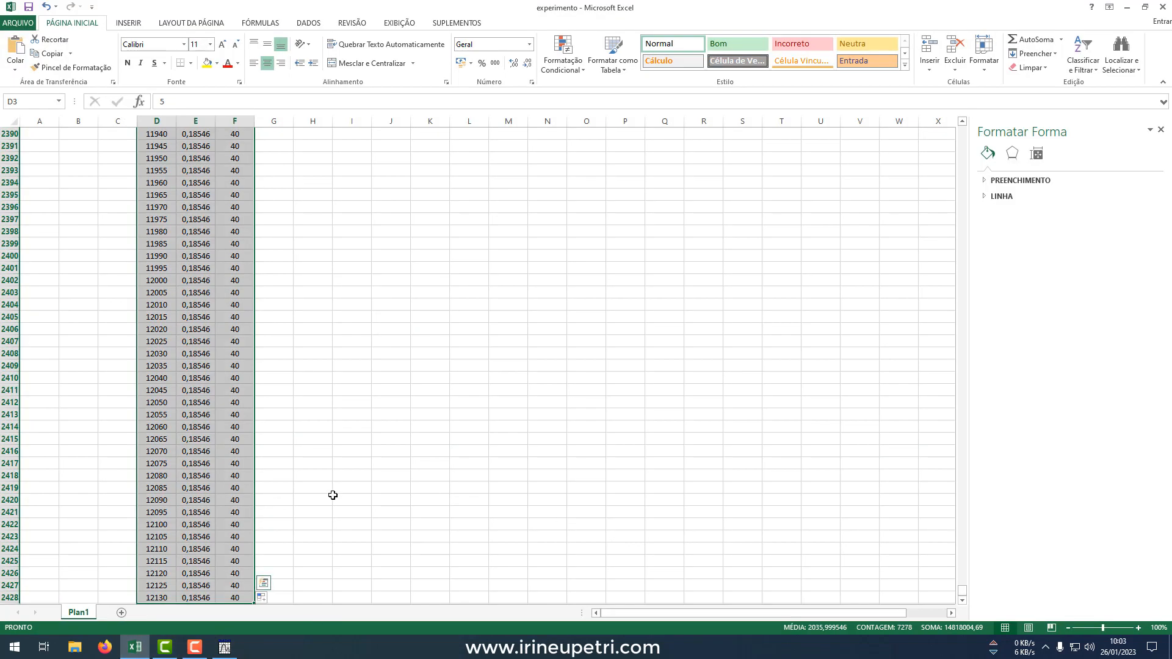
pyautogui.moveTo(961, 591); pyautogui.dragTo(962, 131)
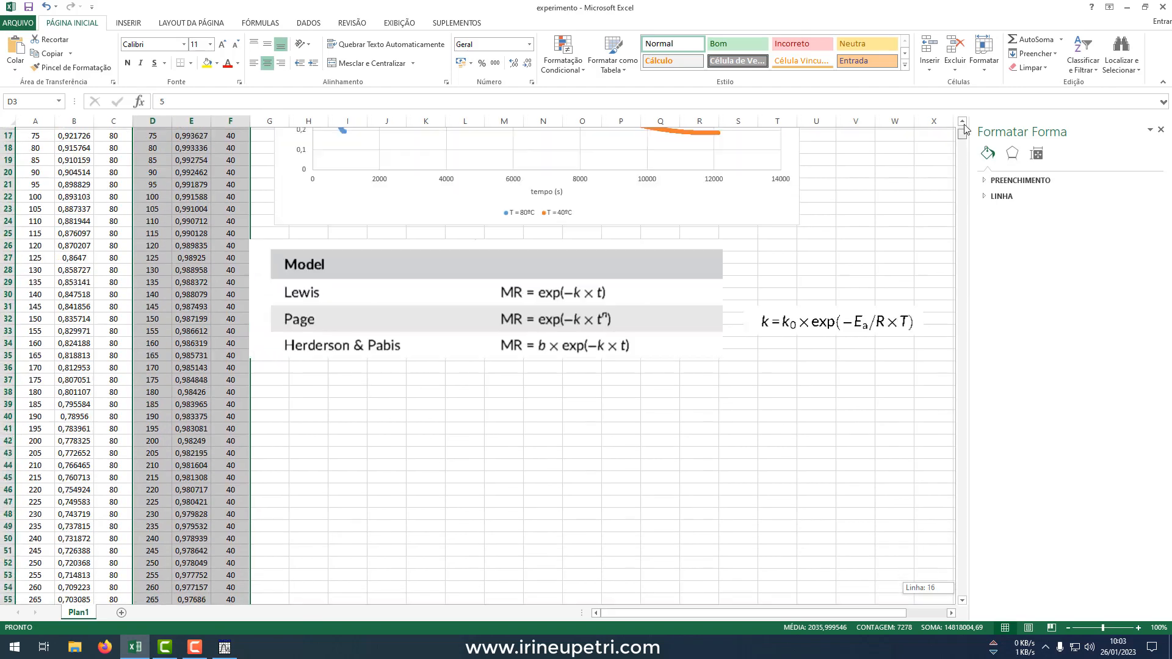
pyautogui.click(530, 488)
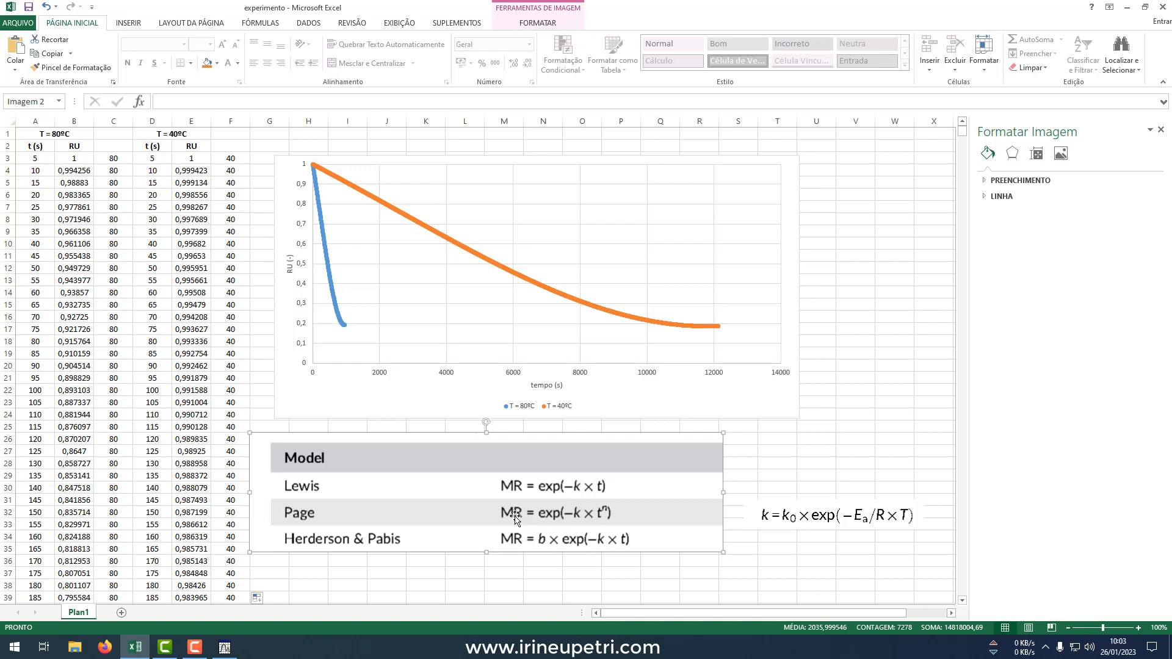
pyautogui.hotkey('alt', 'Tab')
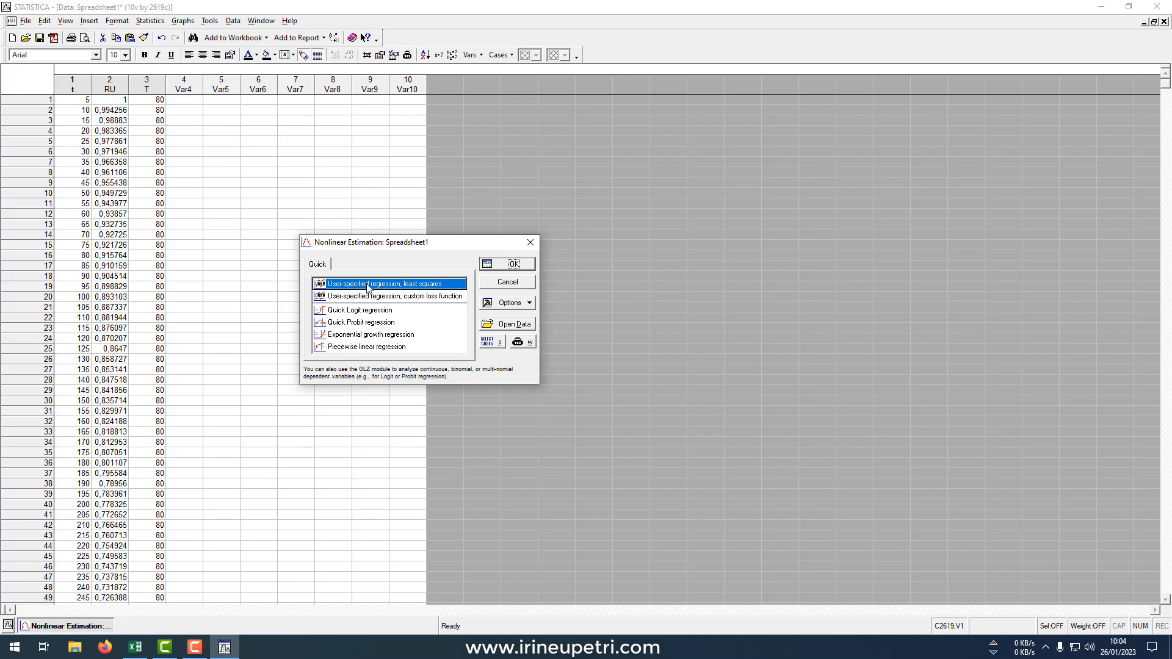
# Step: Choose user-specified regression with least squares, open the estimated-function editor and move it aside
pyautogui.click(497, 263)
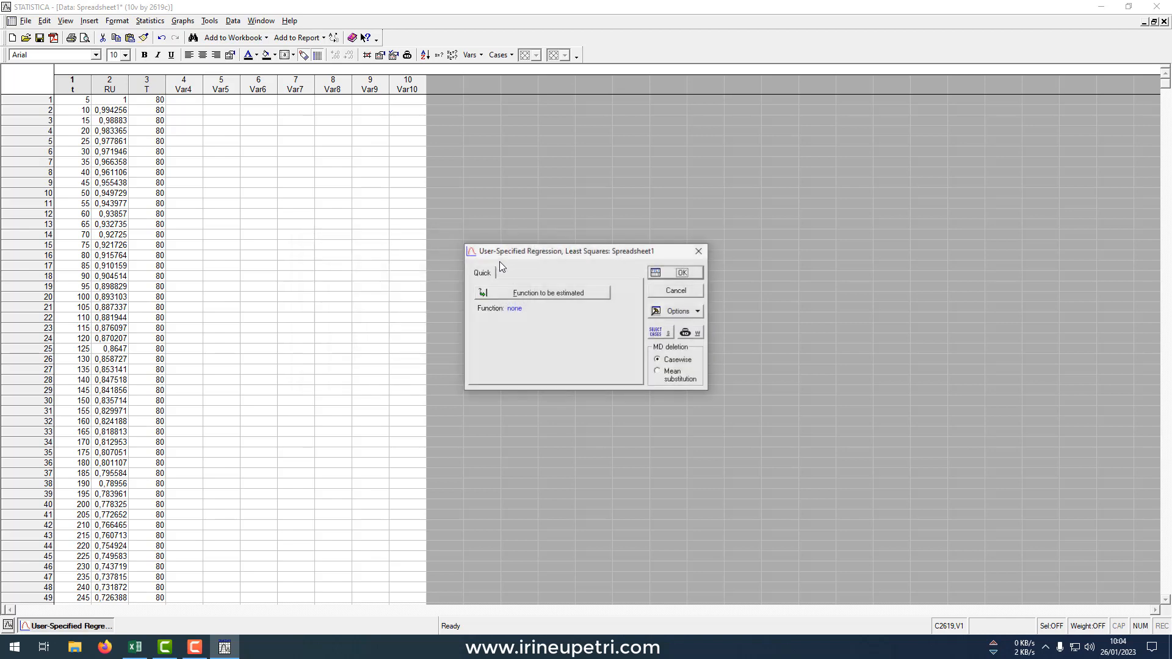
pyautogui.click(531, 299)
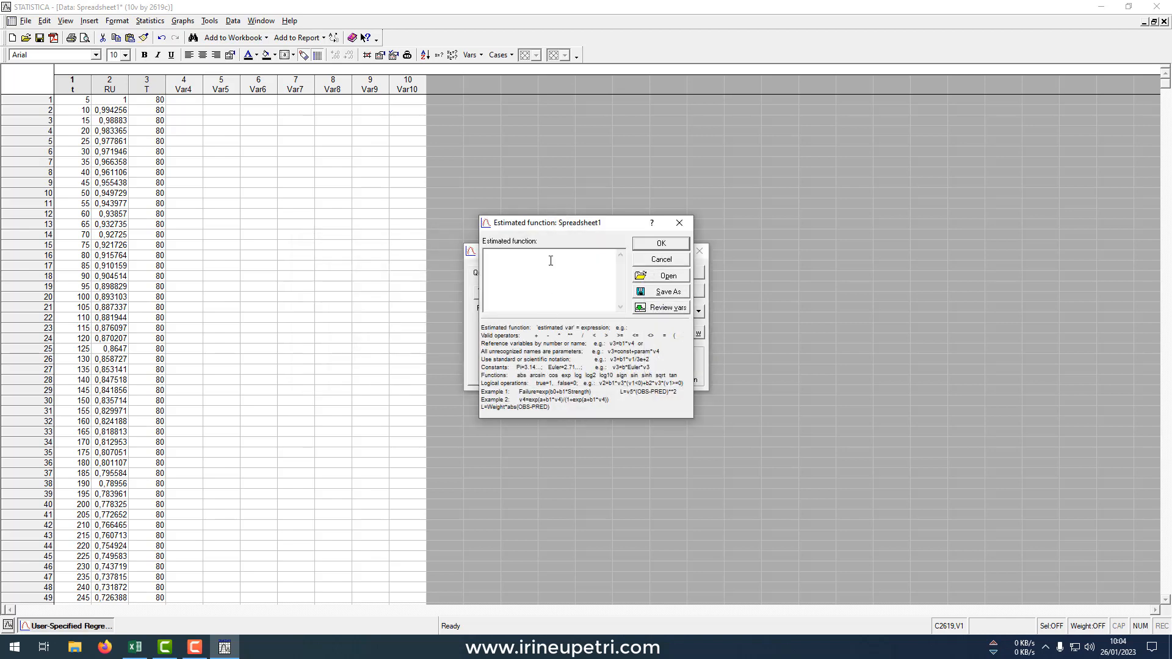
pyautogui.moveTo(535, 218); pyautogui.dragTo(387, 213)
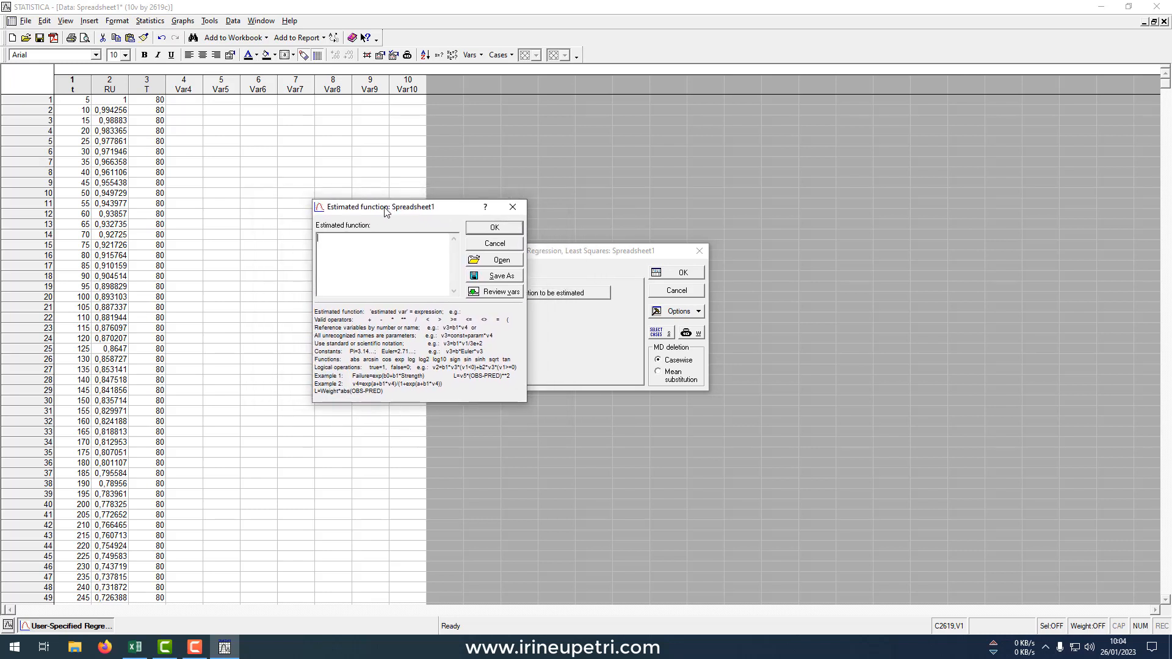
# Step: Enter the Lewis model RU=exp(-k*t) as the estimated function
pyautogui.click(366, 242)
pyautogui.write('RU')
pyautogui.moveTo(358, 252); pyautogui.dragTo(287, 243)
pyautogui.write('Var2')
pyautogui.hotkey('shift', 'Home')
pyautogui.write('RU=exp(-k*')
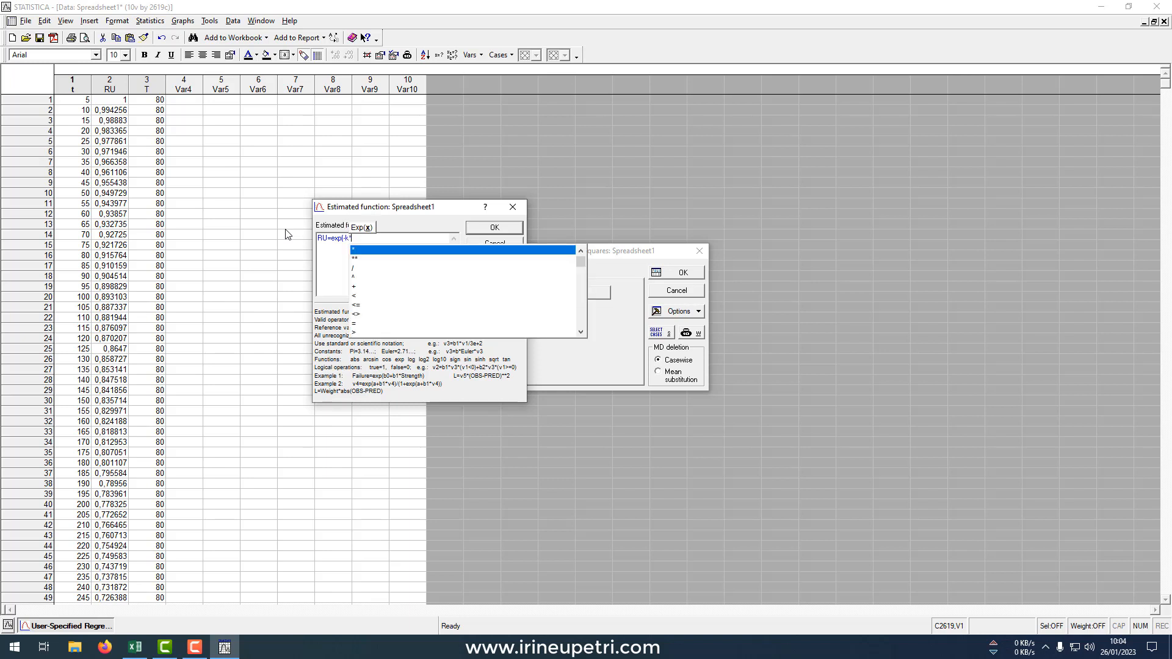
pyautogui.write('T')
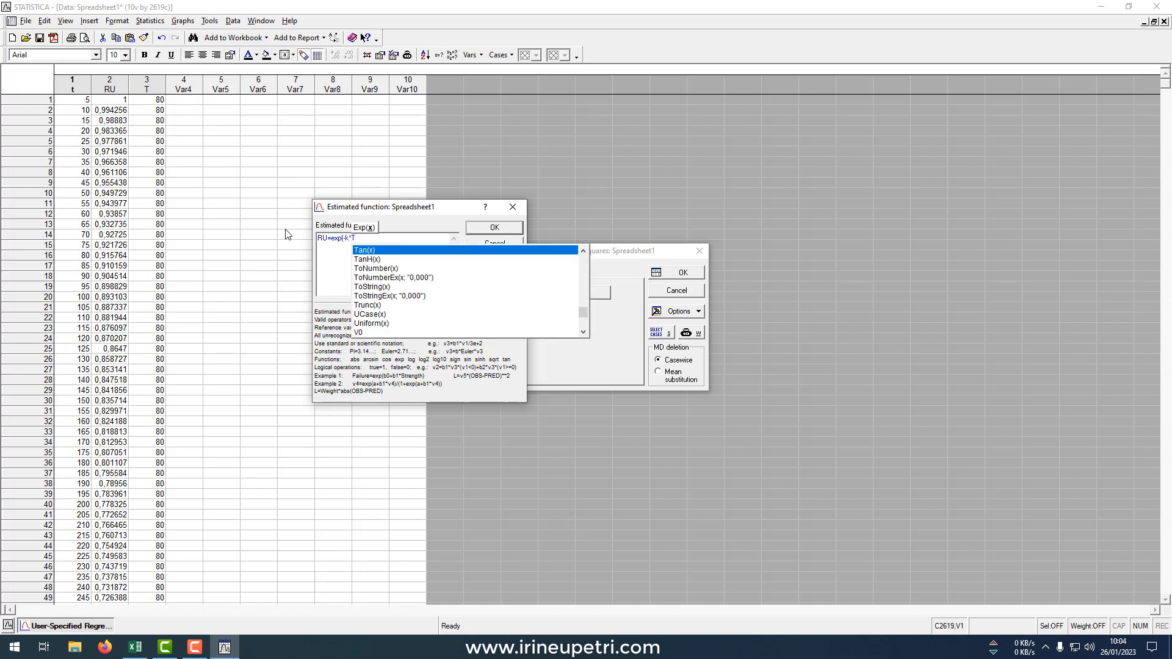
pyautogui.press('BackSpace')
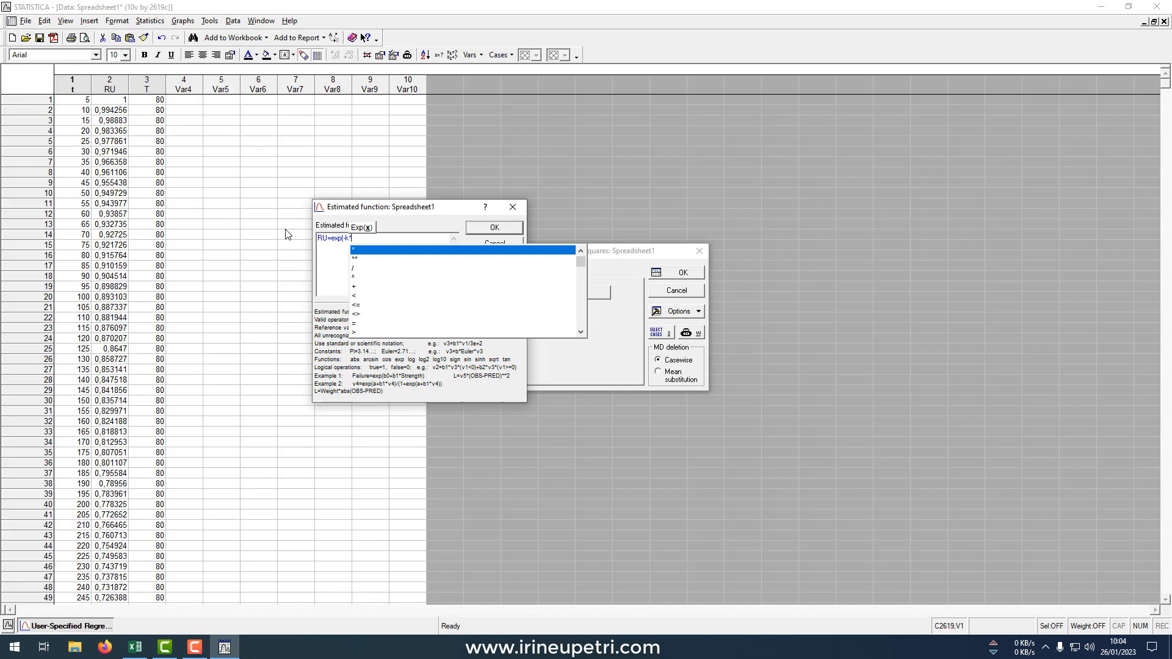
pyautogui.write('t')
pyautogui.press('Escape')
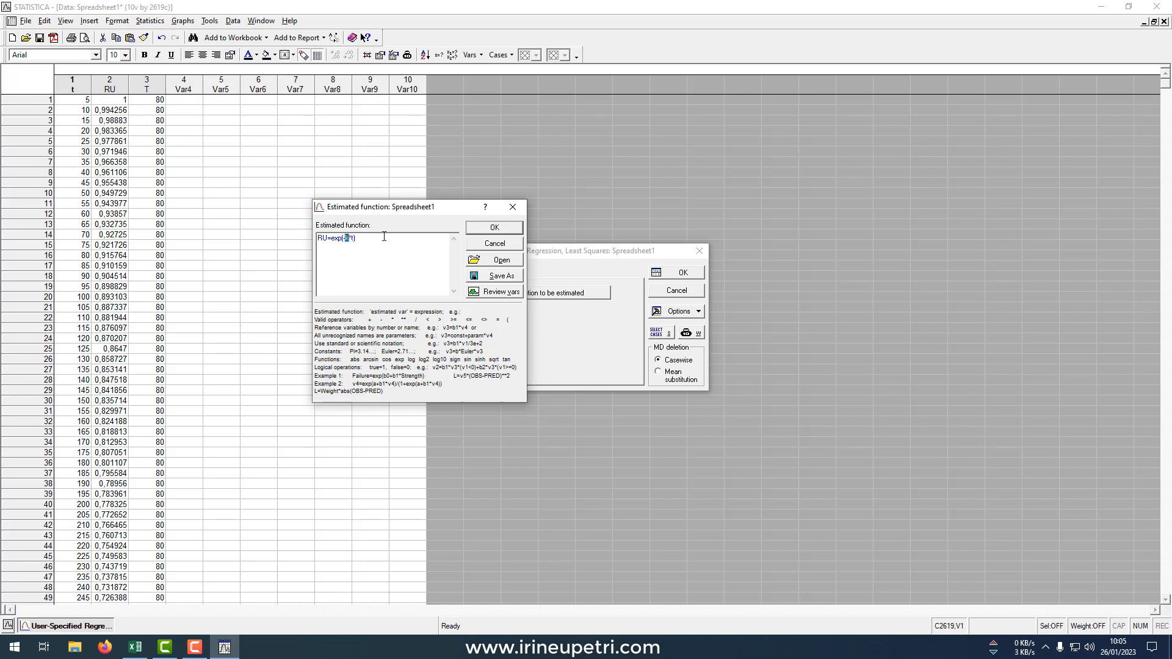
# Step: Replace k in the function with the Arrhenius expression (k0*exp(-Ea/(R*T)))
pyautogui.doubleClick(320, 238)
pyautogui.doubleClick(352, 239)
pyautogui.doubleClick(346, 238)
pyautogui.press('BackSpace')
pyautogui.write('()')
pyautogui.press('Left')
pyautogui.write('k0*exp')
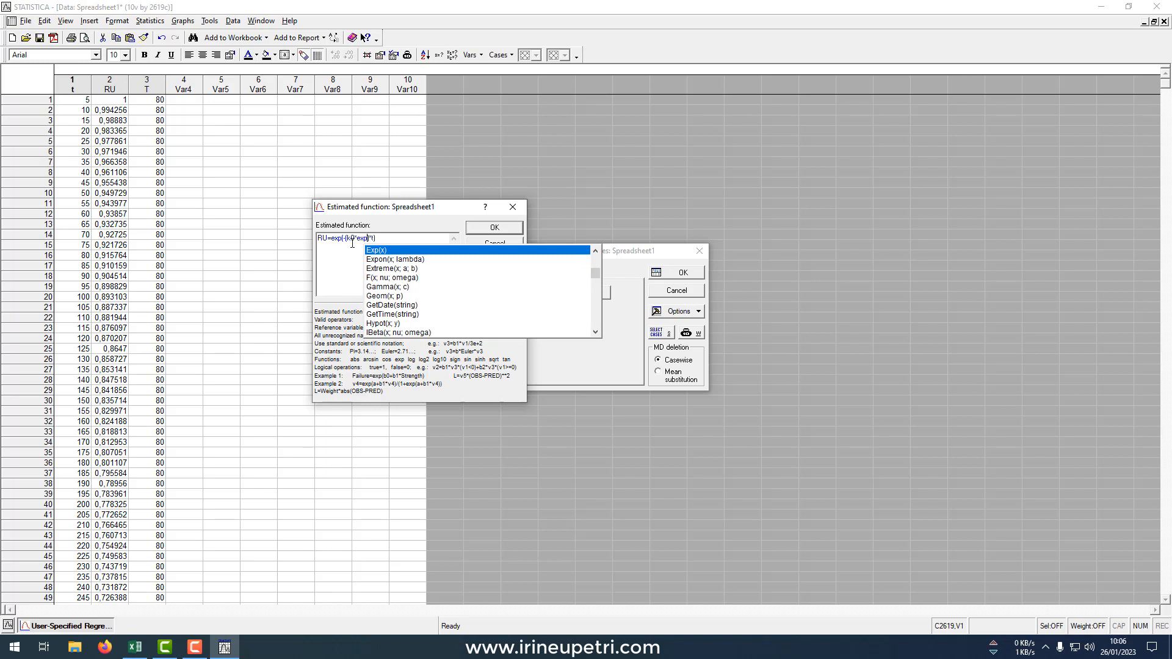
pyautogui.write('(')
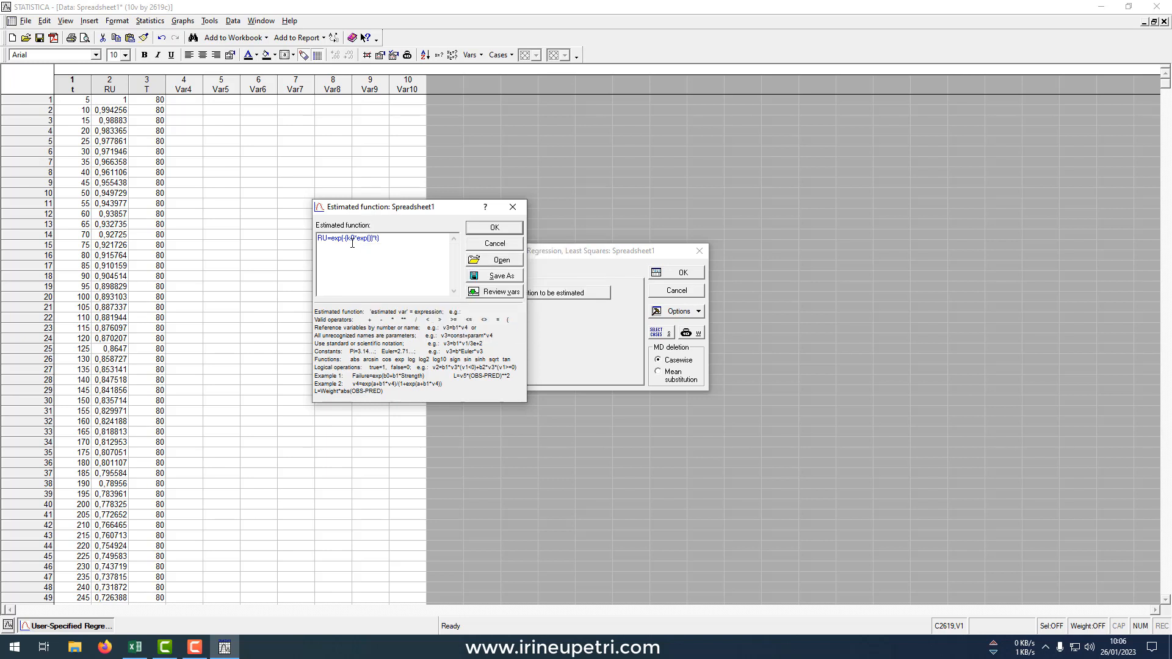
pyautogui.write('-Ea/')
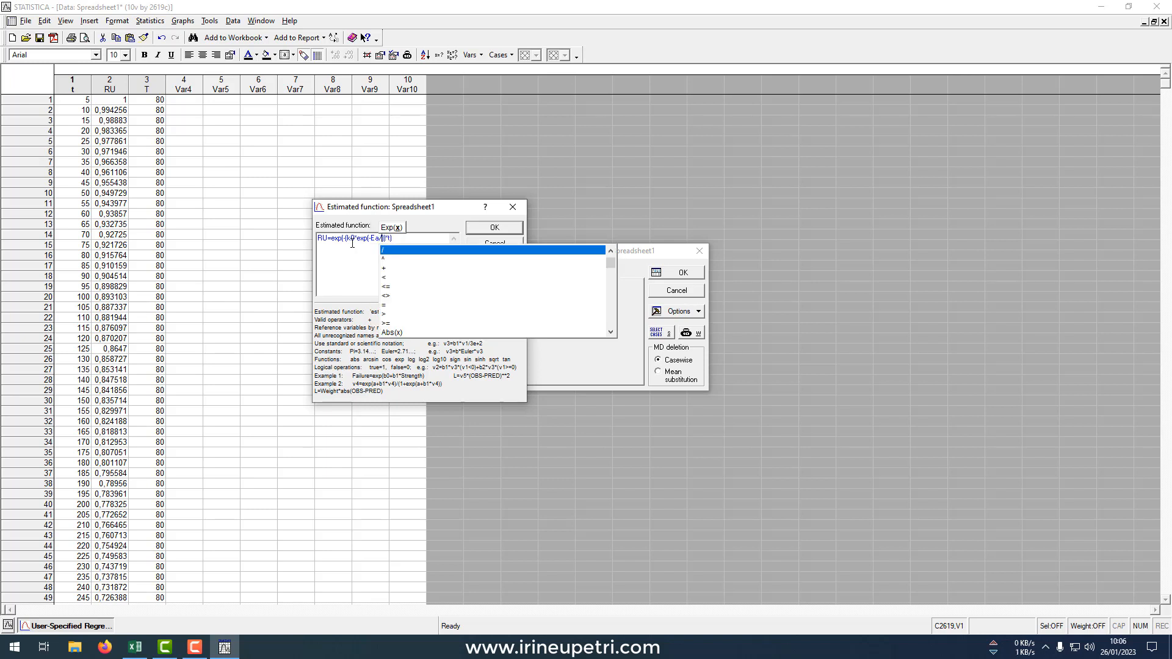
pyautogui.write('(R*T')
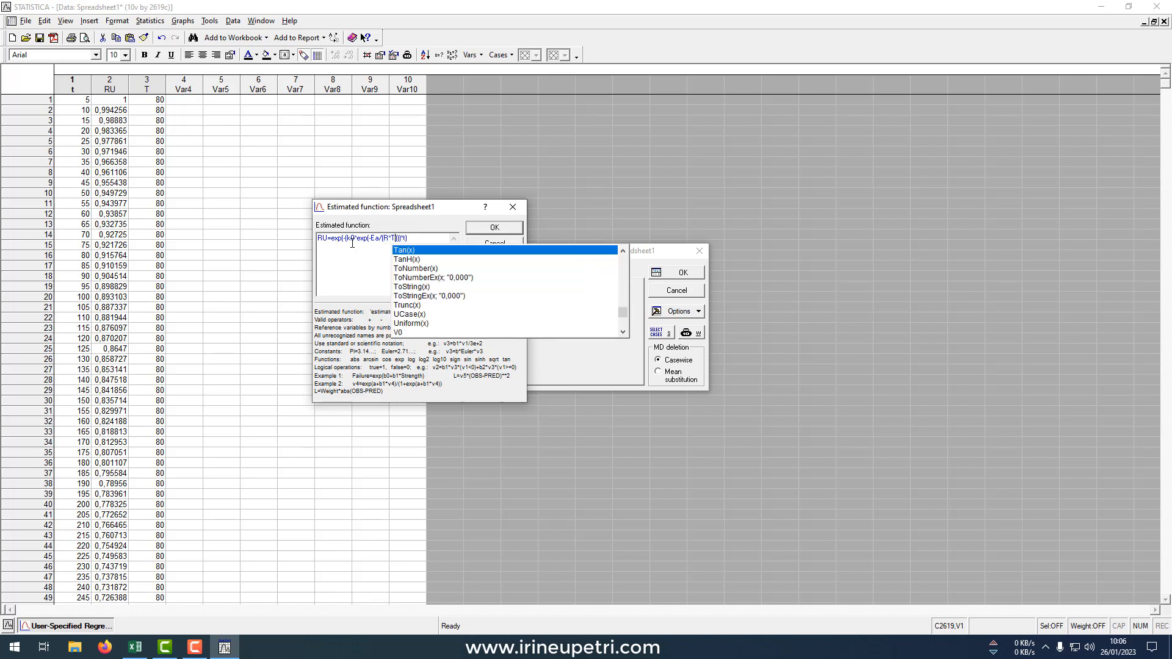
pyautogui.click(363, 260)
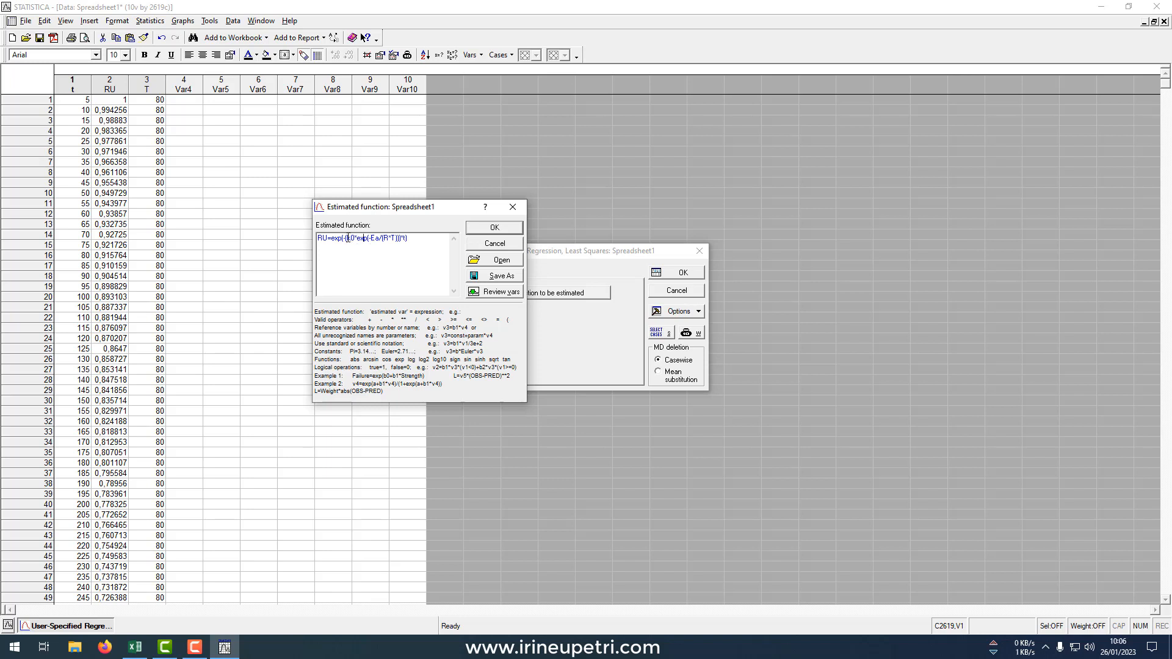
# Step: Merge Ea and R into one parameter EaR divided by (T), and check the k equation in Excel
pyautogui.doubleClick(352, 238)
pyautogui.doubleClick(374, 238)
pyautogui.doubleClick(385, 238)
pyautogui.moveTo(348, 239); pyautogui.dragTo(394, 239)
pyautogui.moveTo(369, 239); pyautogui.dragTo(381, 240)
pyautogui.click(379, 239)
pyautogui.write('R')
pyautogui.press('Right')
pyautogui.press('Delete')
pyautogui.press('Delete')
pyautogui.click(135, 646)
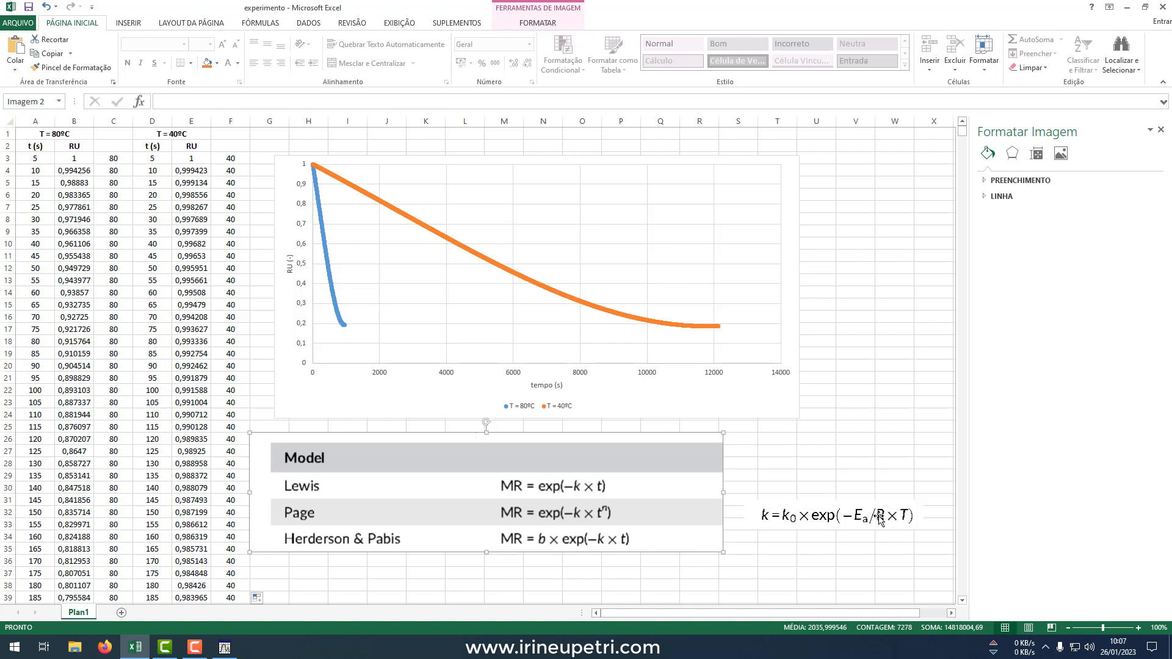
pyautogui.hotkey('alt', 'Tab')
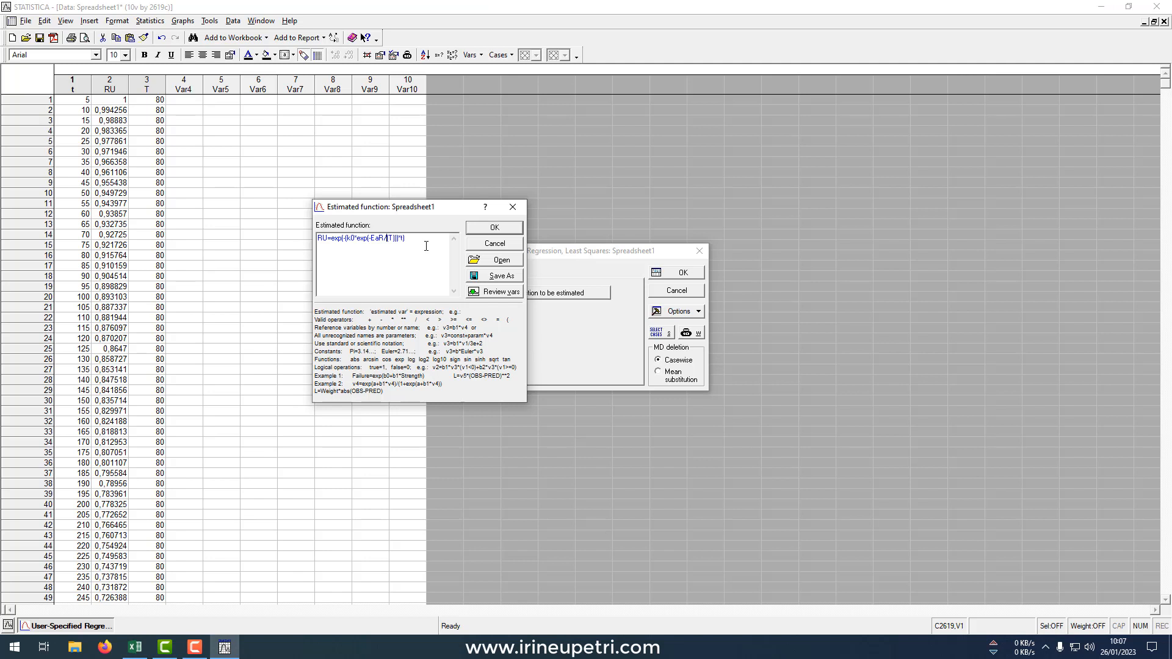
# Step: Try the constant 0.082 multiplying T in the denominator, and restore the combined parameter EaR
pyautogui.press('Delete')
pyautogui.write('0.082*')
pyautogui.hotkey('shift', 'Left')
pyautogui.hotkey('shift', 'Left')
pyautogui.hotkey('shift', 'Left')
pyautogui.hotkey('shift', 'Left')
pyautogui.hotkey('shift', 'Left')
pyautogui.press('Delete')
pyautogui.press('Delete')
pyautogui.write('R')
pyautogui.press('Left')
pyautogui.moveTo(387, 240); pyautogui.dragTo(393, 240)
# Step: Accept the function and regression setup, and keep Levenberg-Marquardt as the estimation method
pyautogui.click(482, 230)
pyautogui.click(667, 274)
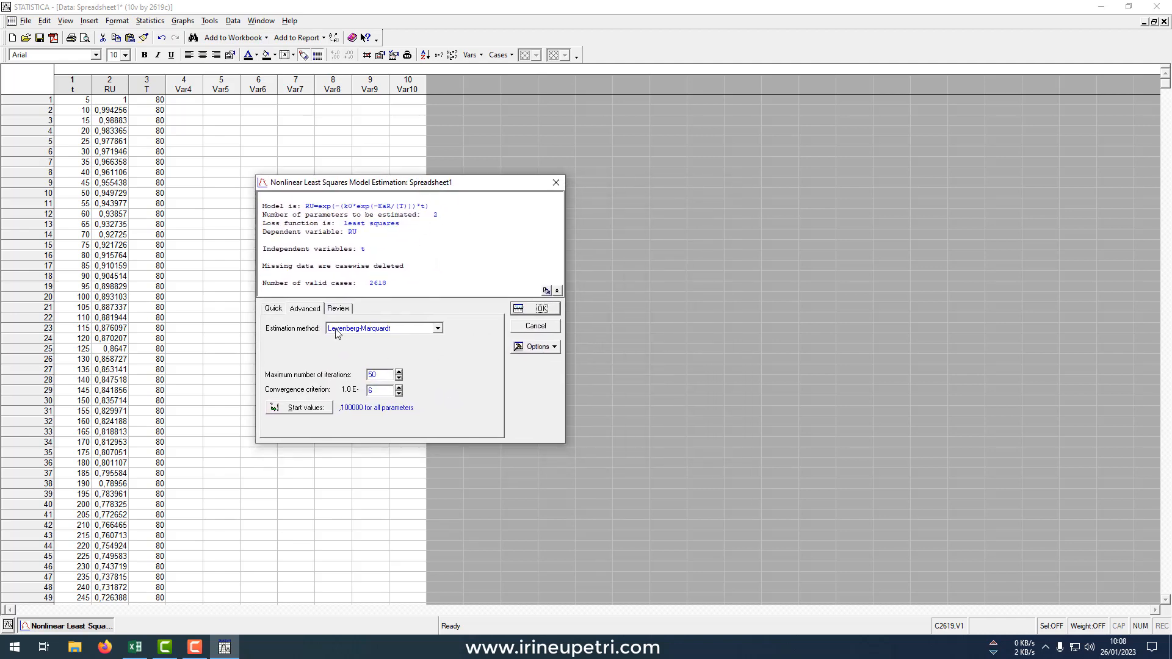
pyautogui.click(375, 329)
pyautogui.click(376, 330)
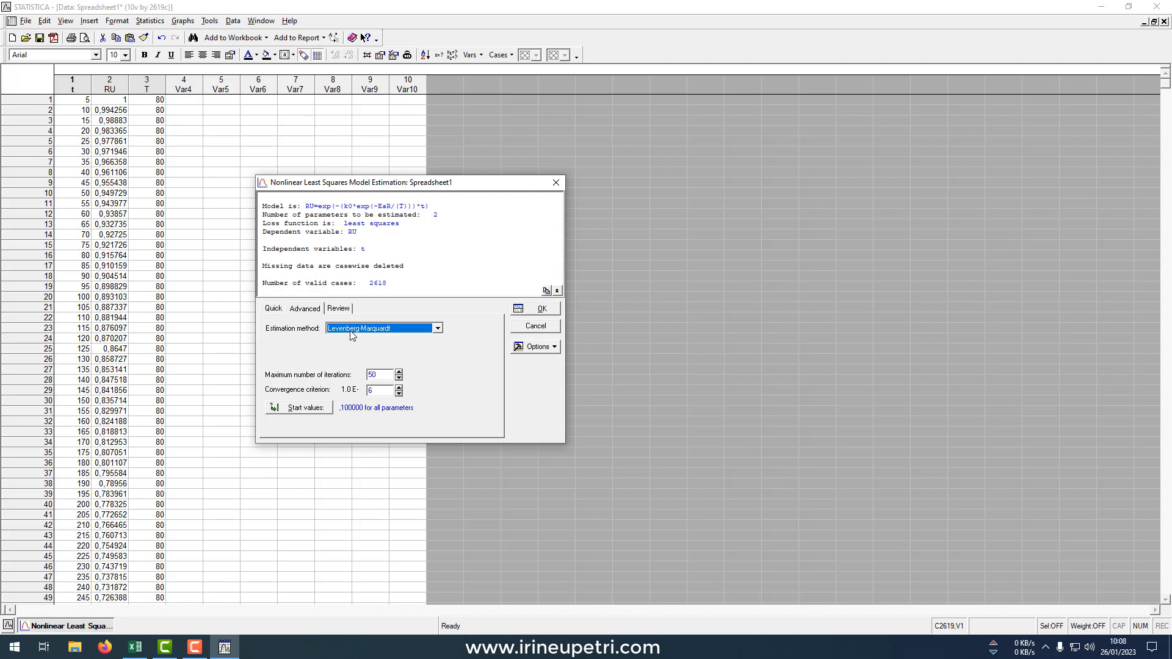
pyautogui.click(370, 331)
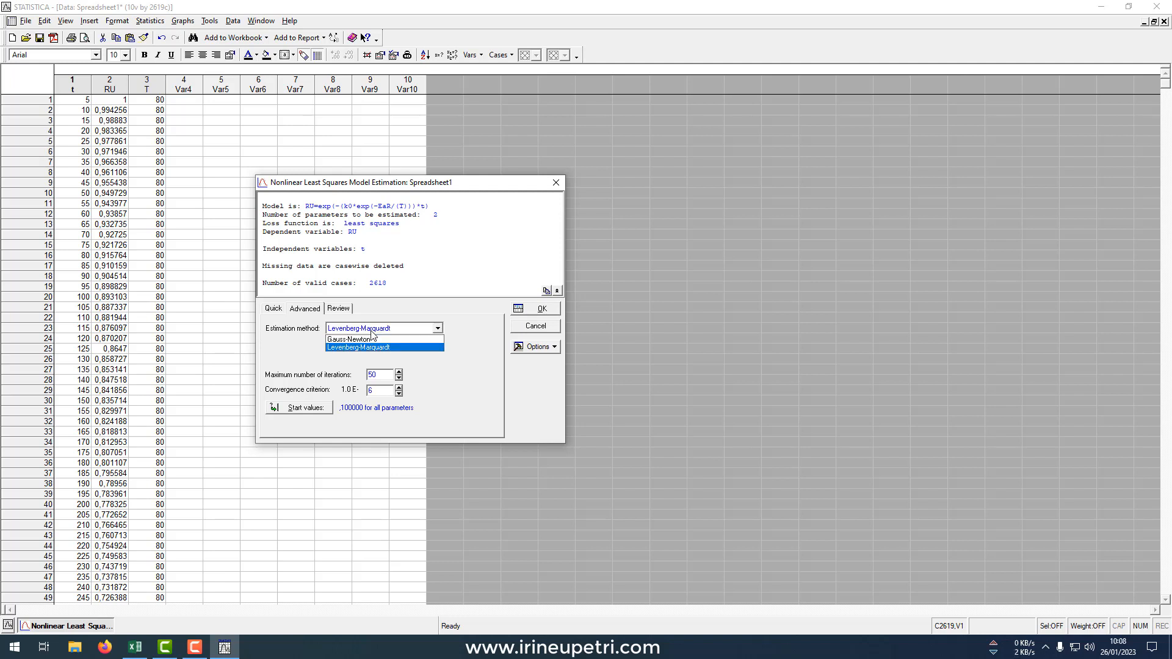
pyautogui.click(361, 334)
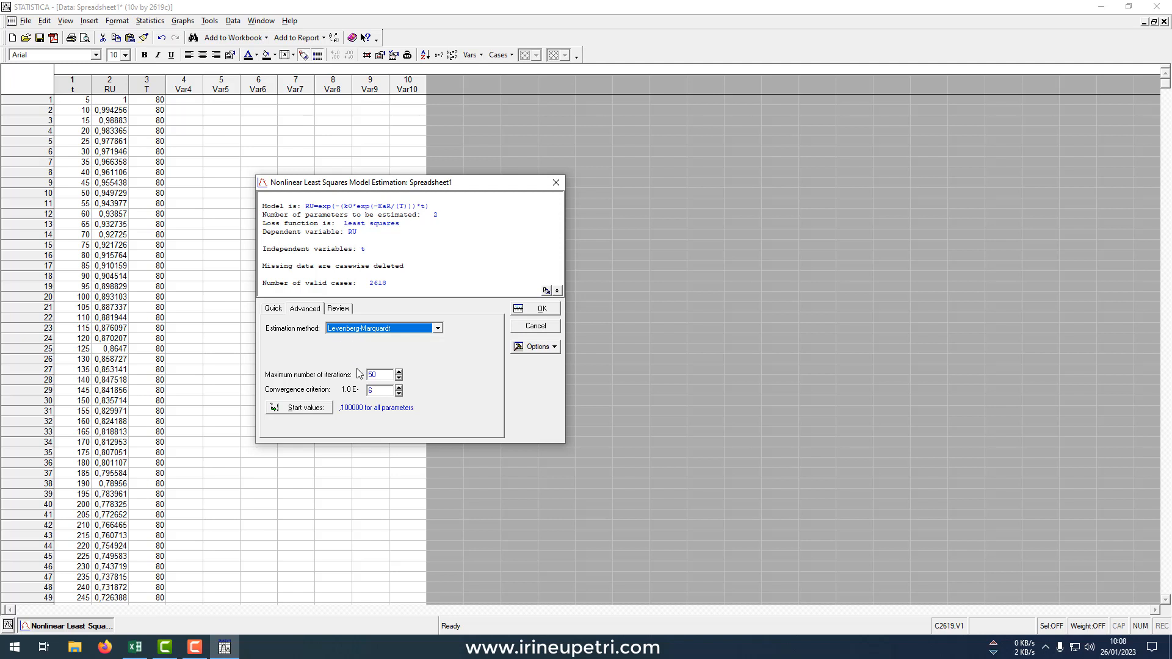
# Step: Keep Levenberg-Marquardt as the estimation method and try running the estimation with a maximum of 2000 iterations
pyautogui.click(374, 331)
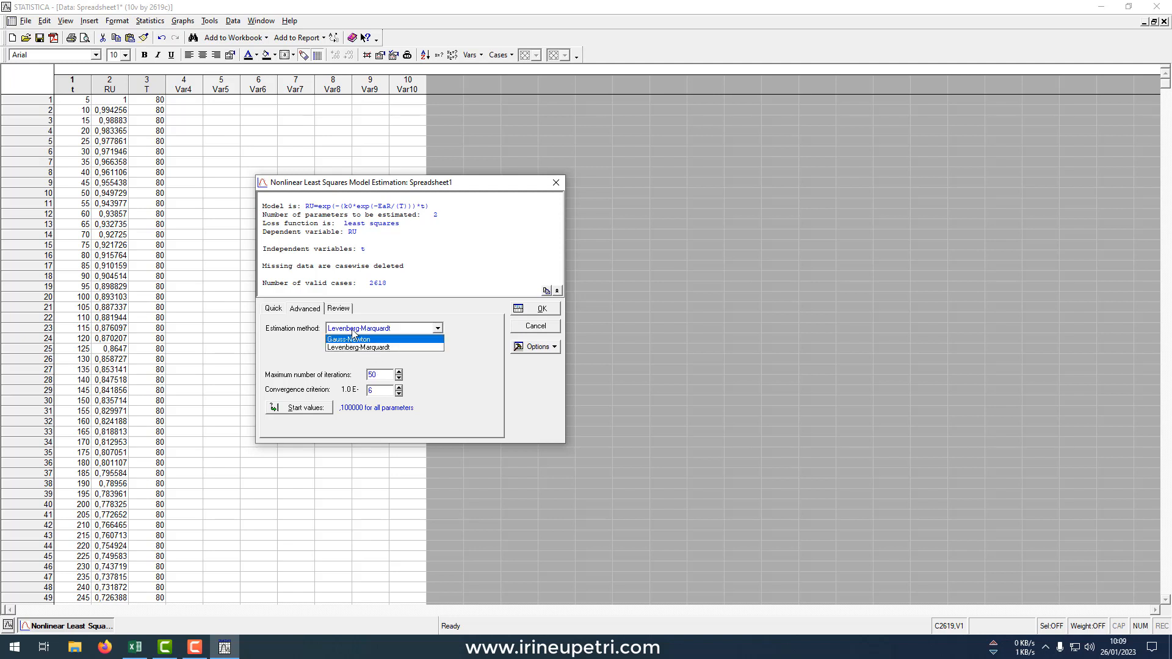
pyautogui.click(360, 329)
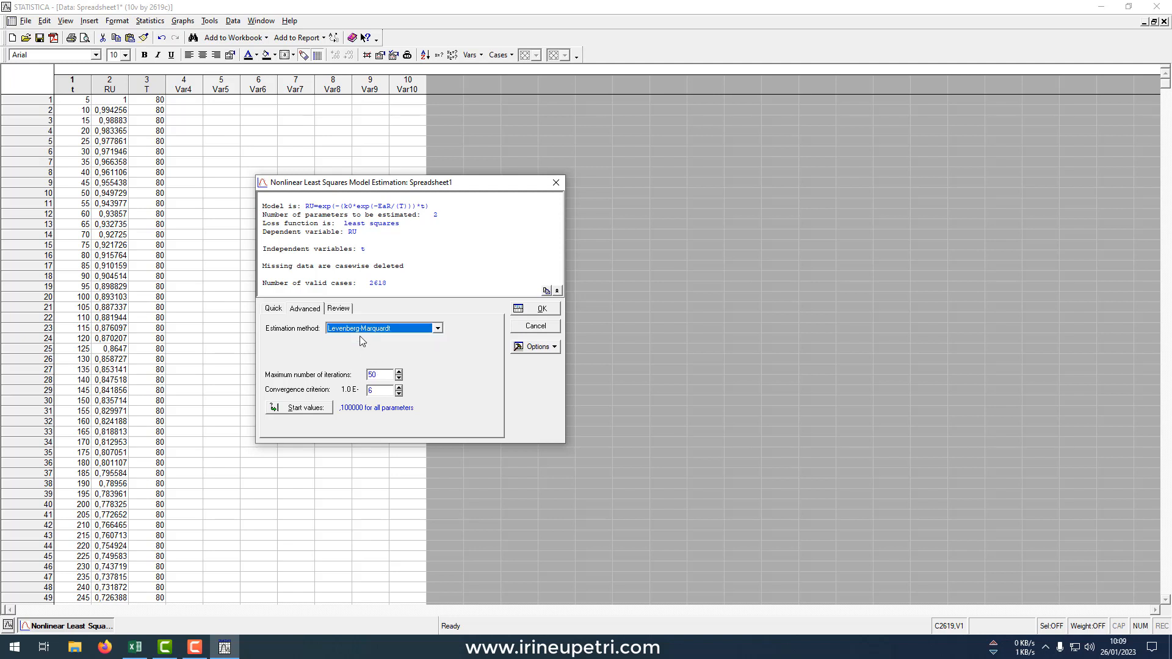
pyautogui.click(387, 375)
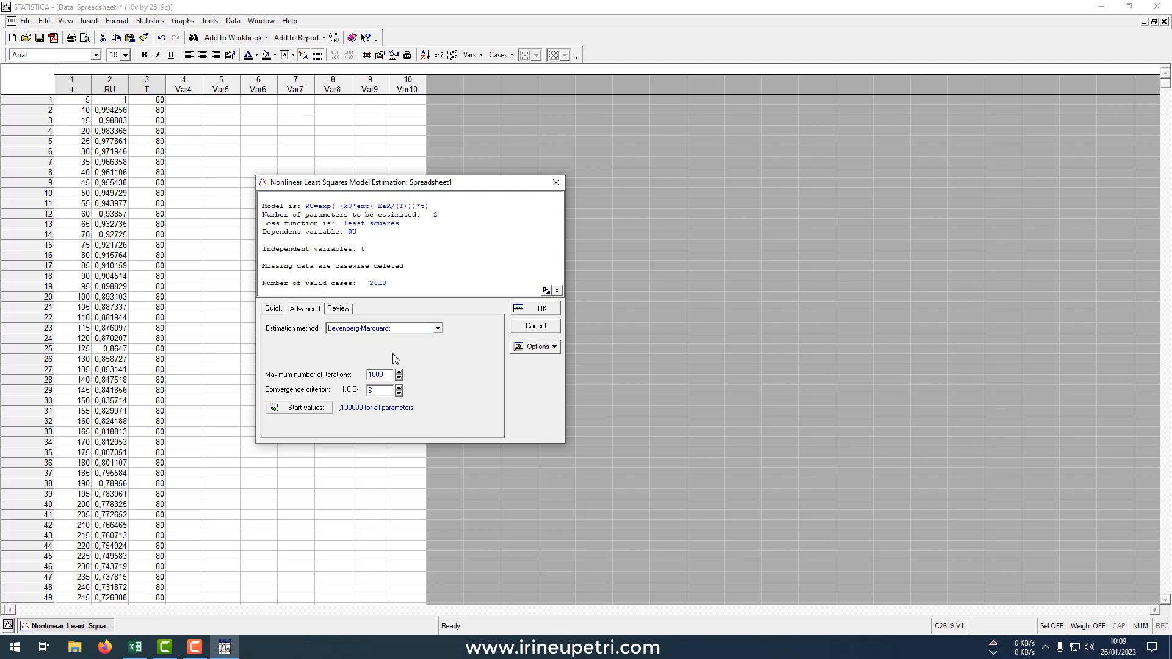
pyautogui.moveTo(372, 375); pyautogui.dragTo(365, 379)
pyautogui.write('2')
pyautogui.click(518, 311)
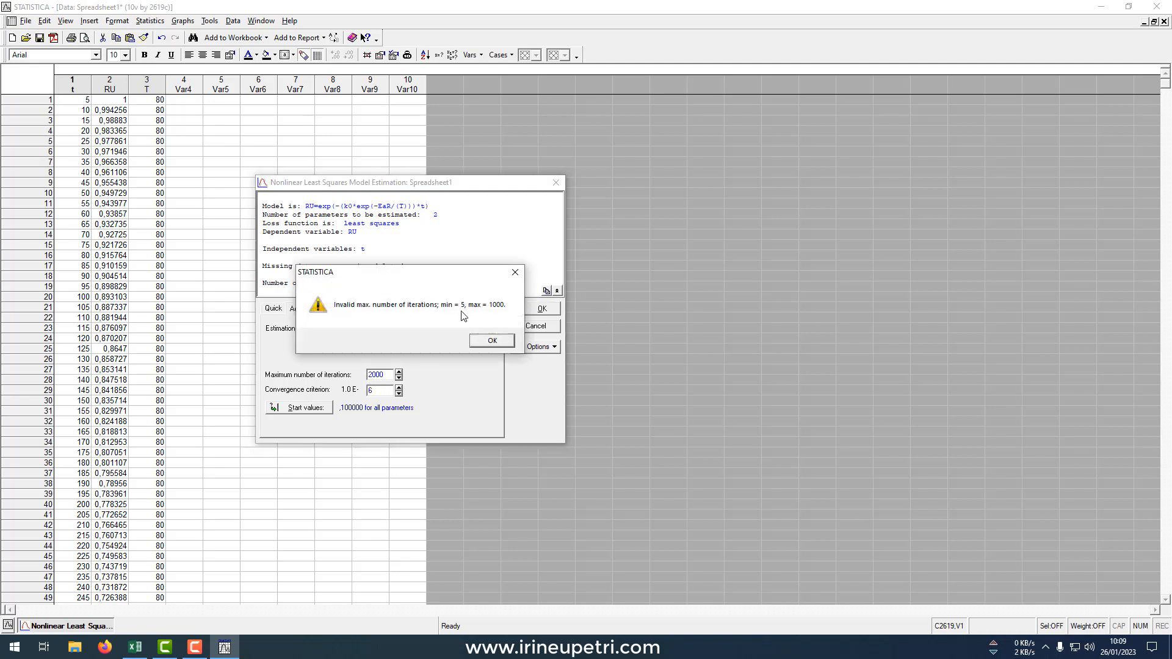
pyautogui.click(494, 342)
# Step: Set the maximum number of iterations to 1000, keep the convergence criterion at 1.0E-6, and run the estimation
pyautogui.doubleClick(374, 375)
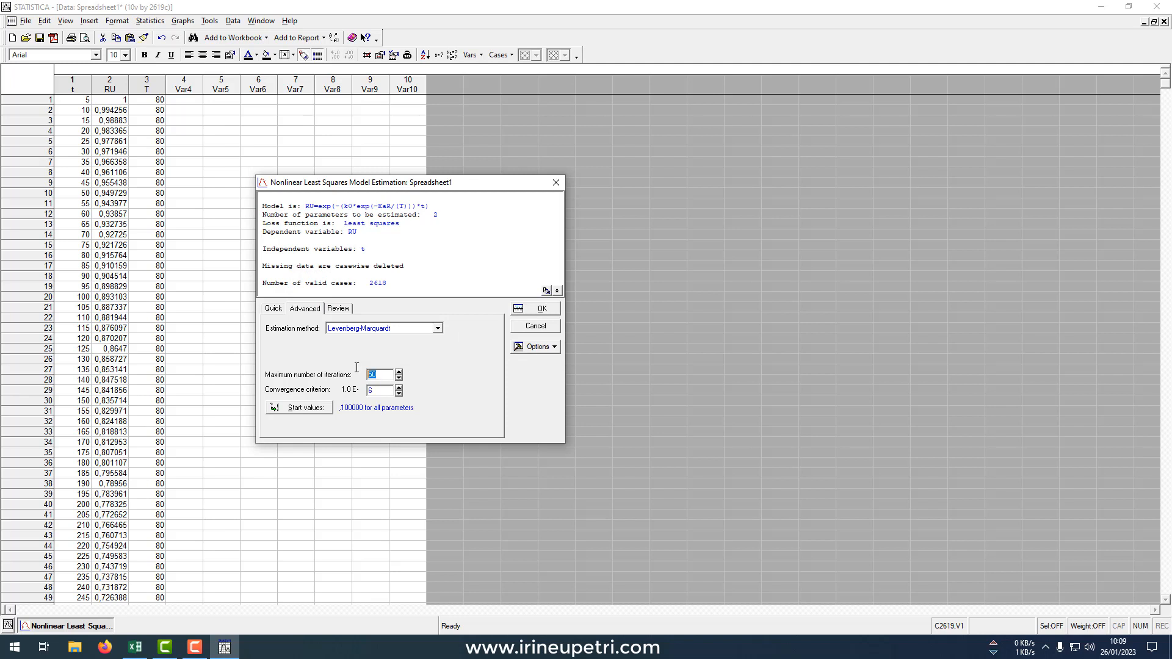
pyautogui.write('1000')
pyautogui.doubleClick(374, 391)
pyautogui.write('8')
pyautogui.click(530, 316)
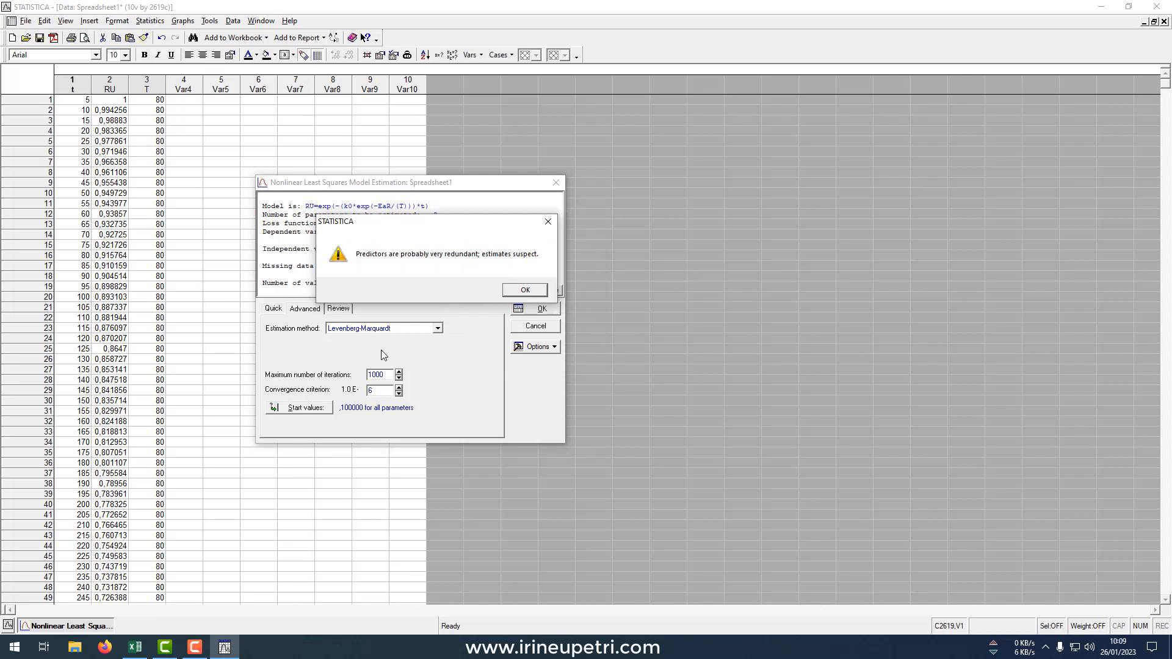
pyautogui.click(525, 291)
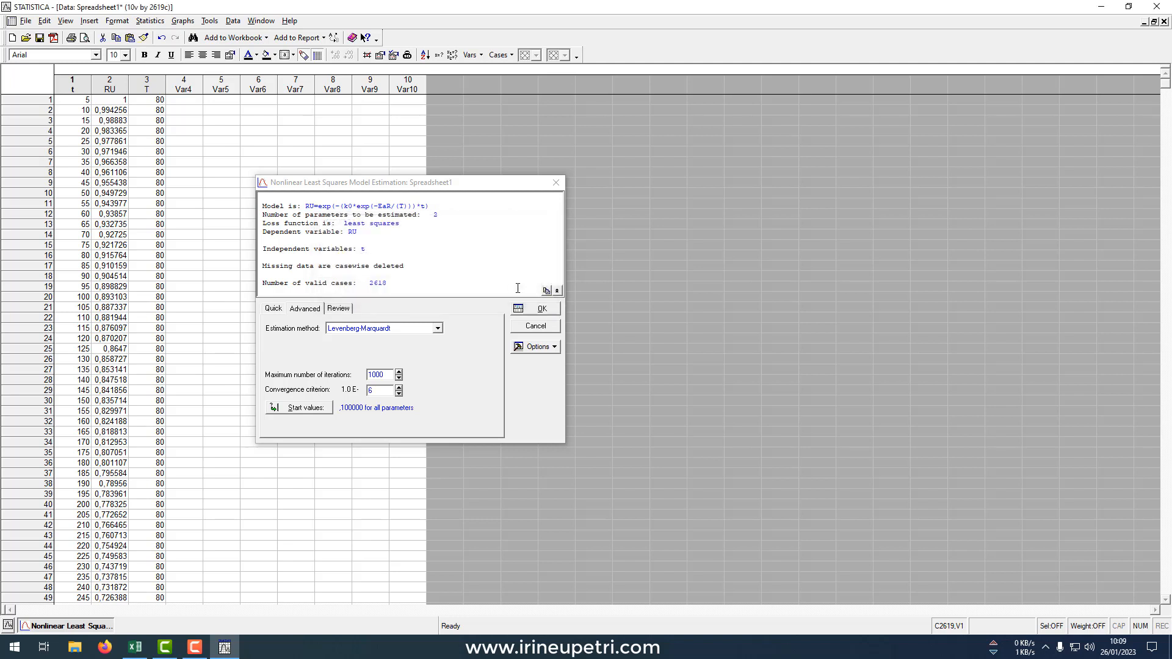
# Step: Set the start value of EaR to 100 and run the estimation
pyautogui.click(307, 408)
pyautogui.moveTo(533, 246); pyautogui.dragTo(476, 264)
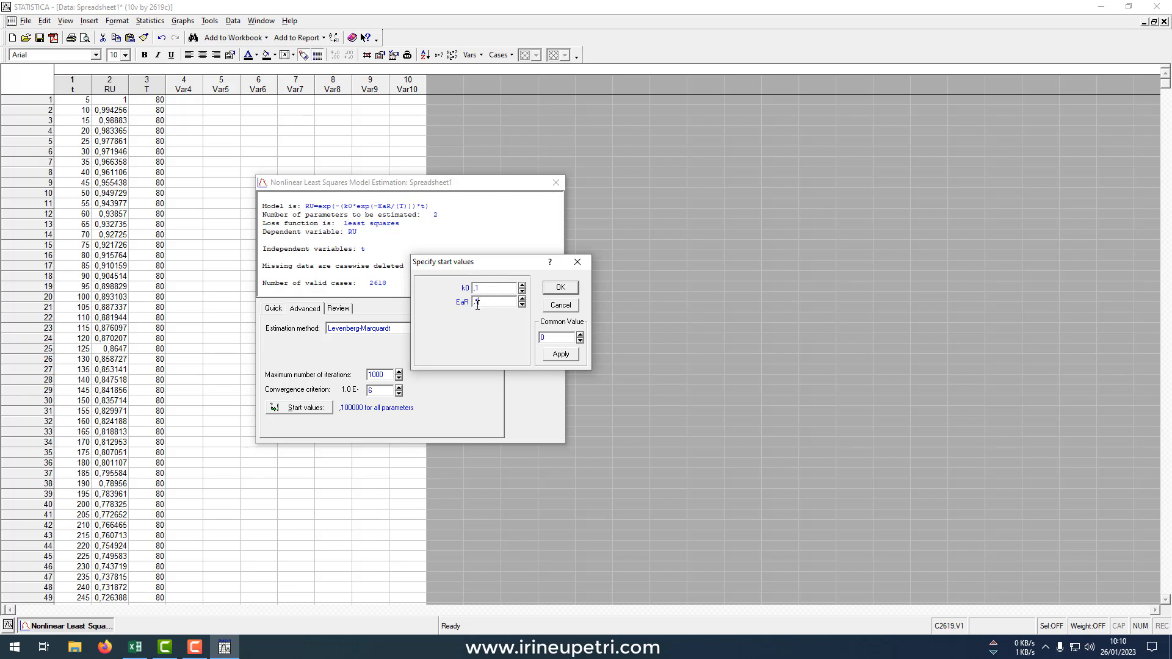
pyautogui.doubleClick(478, 303)
pyautogui.write('100')
pyautogui.click(554, 290)
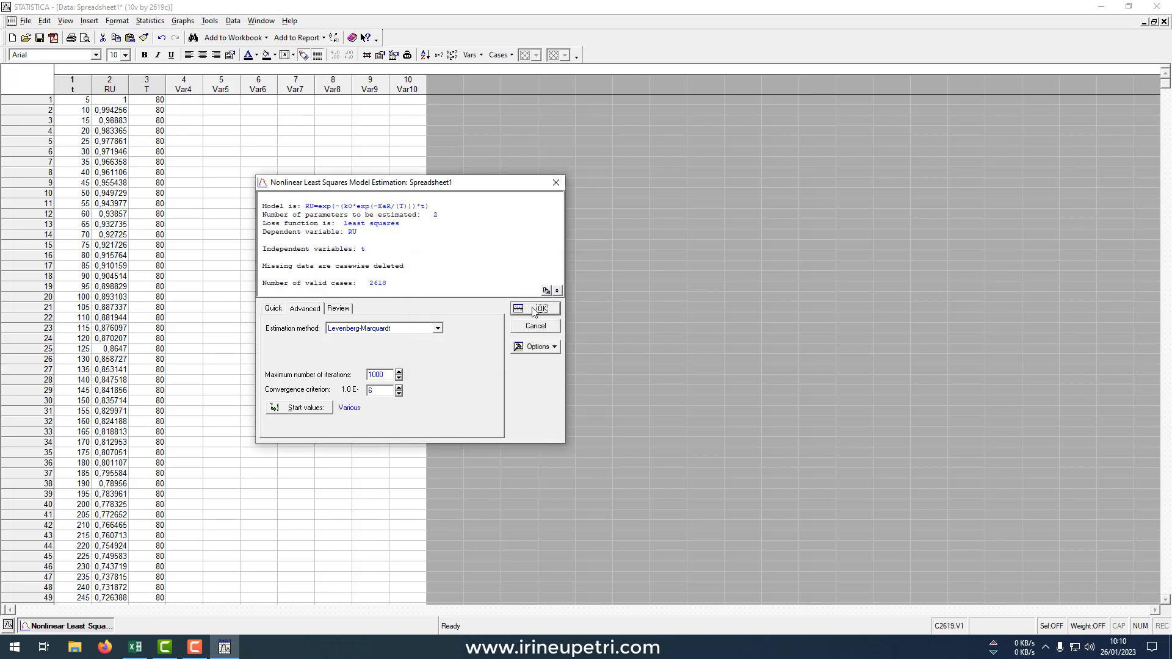
pyautogui.click(535, 309)
pyautogui.click(671, 349)
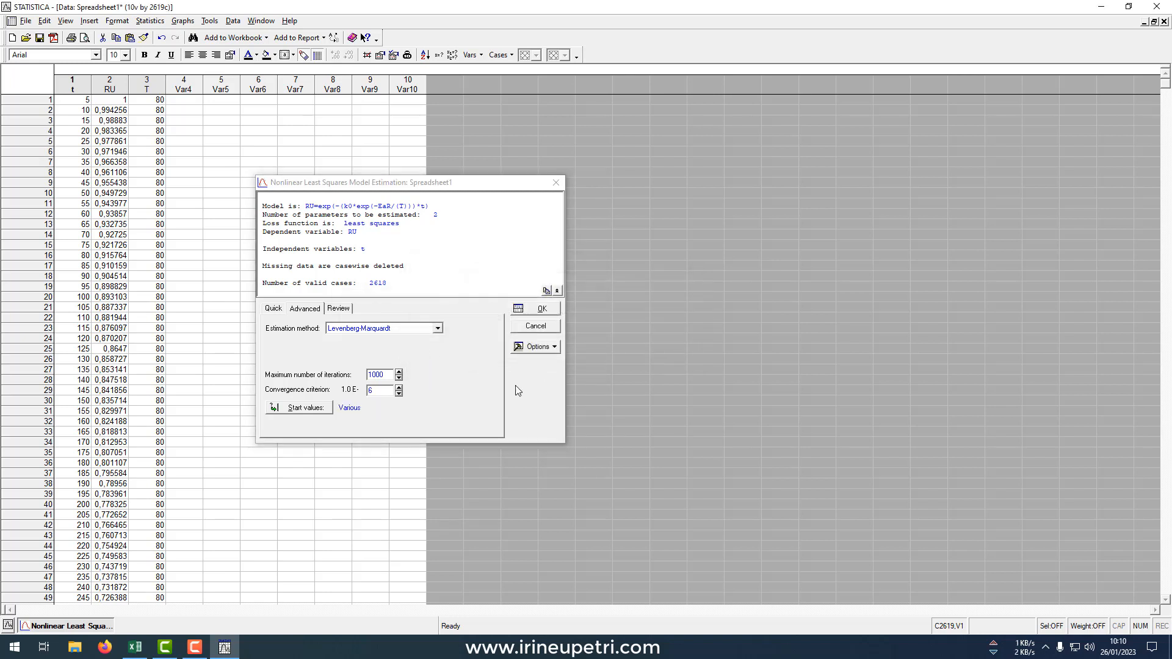
# Step: Try running the estimation with a k0 start value of ,01
pyautogui.click(302, 408)
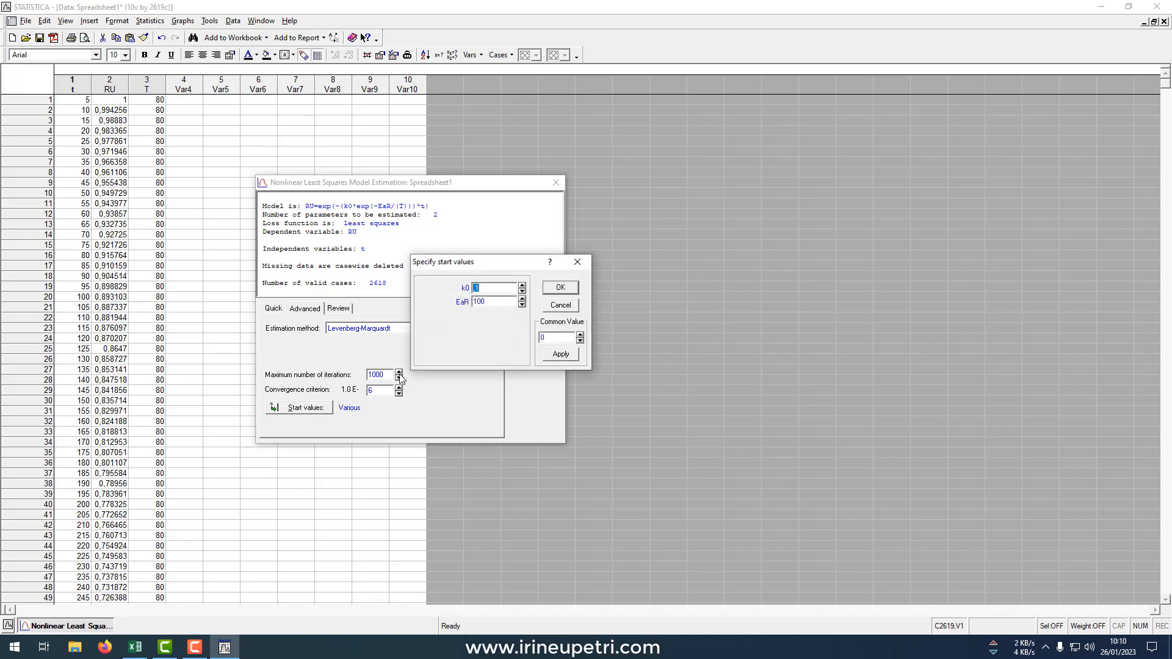
pyautogui.click(476, 288)
pyautogui.write(',0')
pyautogui.click(556, 288)
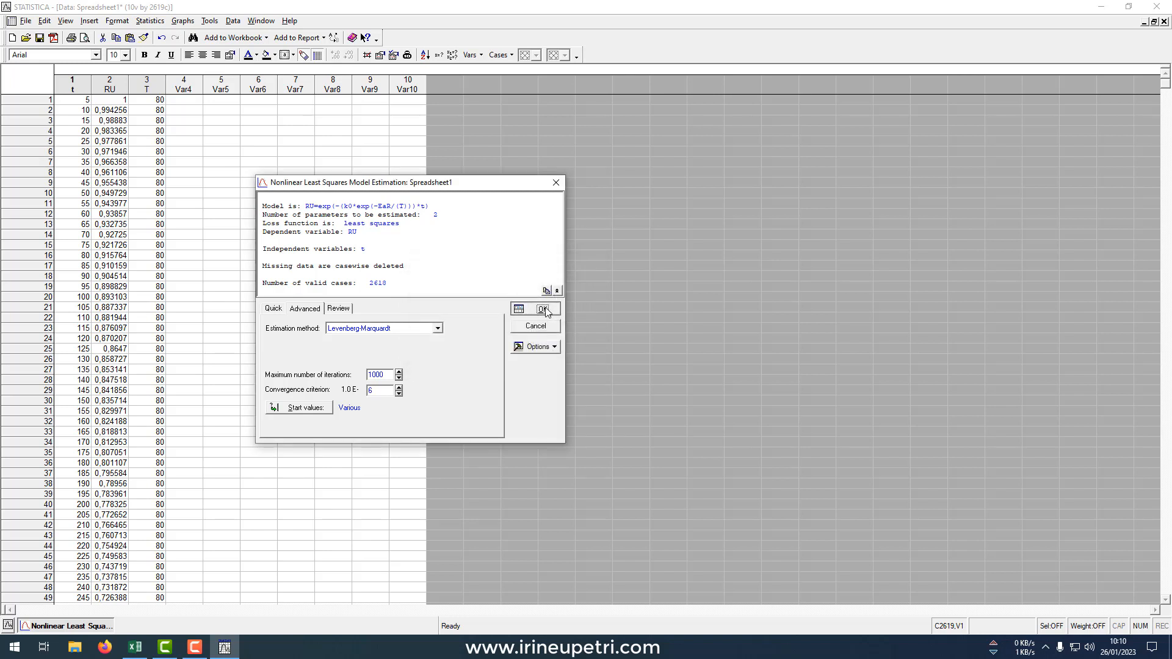
pyautogui.click(544, 310)
pyautogui.click(672, 349)
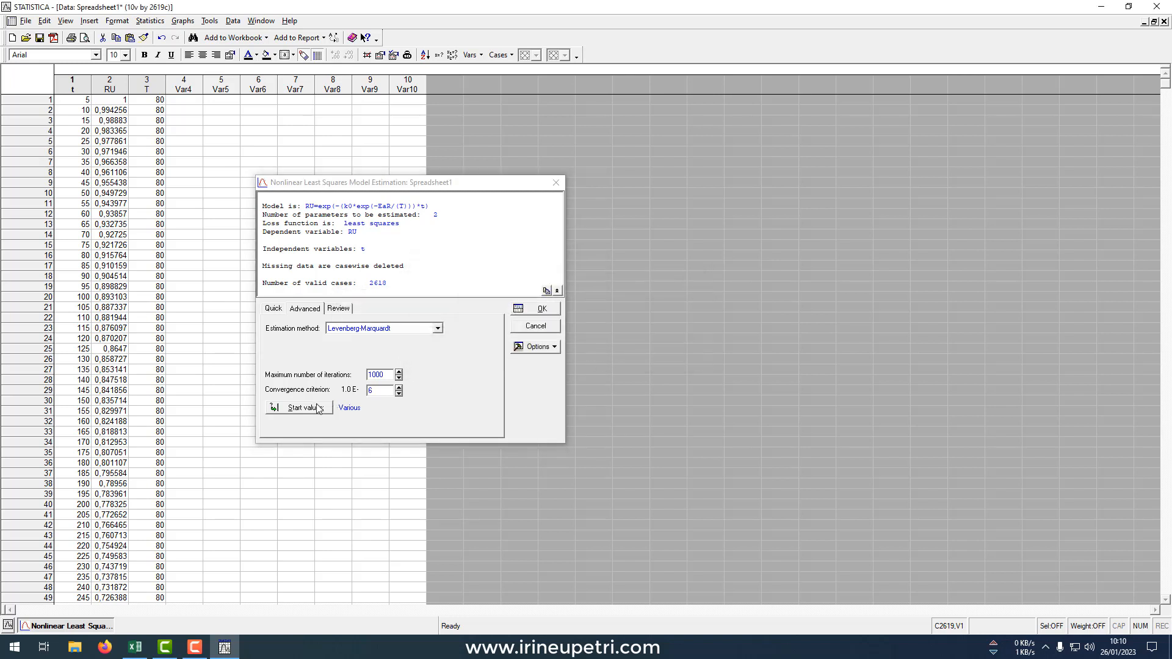
# Step: Recheck the start values of k0 and EaR and try the estimation again
pyautogui.click(318, 409)
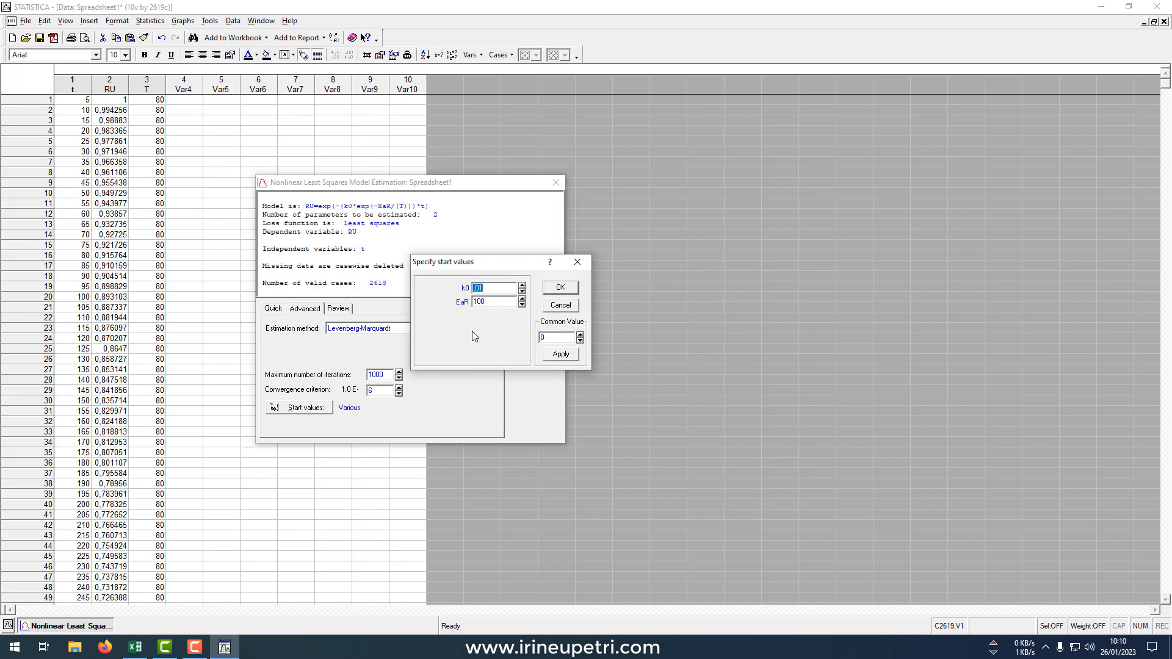
pyautogui.press('Tab')
pyautogui.click(568, 288)
pyautogui.click(542, 309)
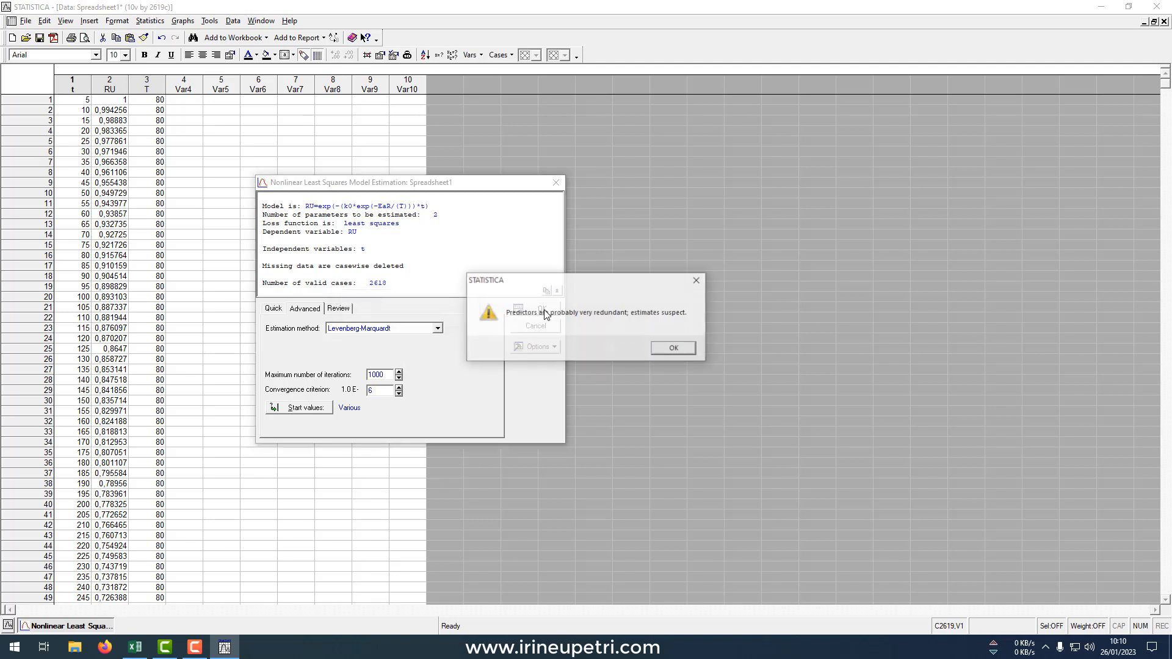
pyautogui.click(664, 350)
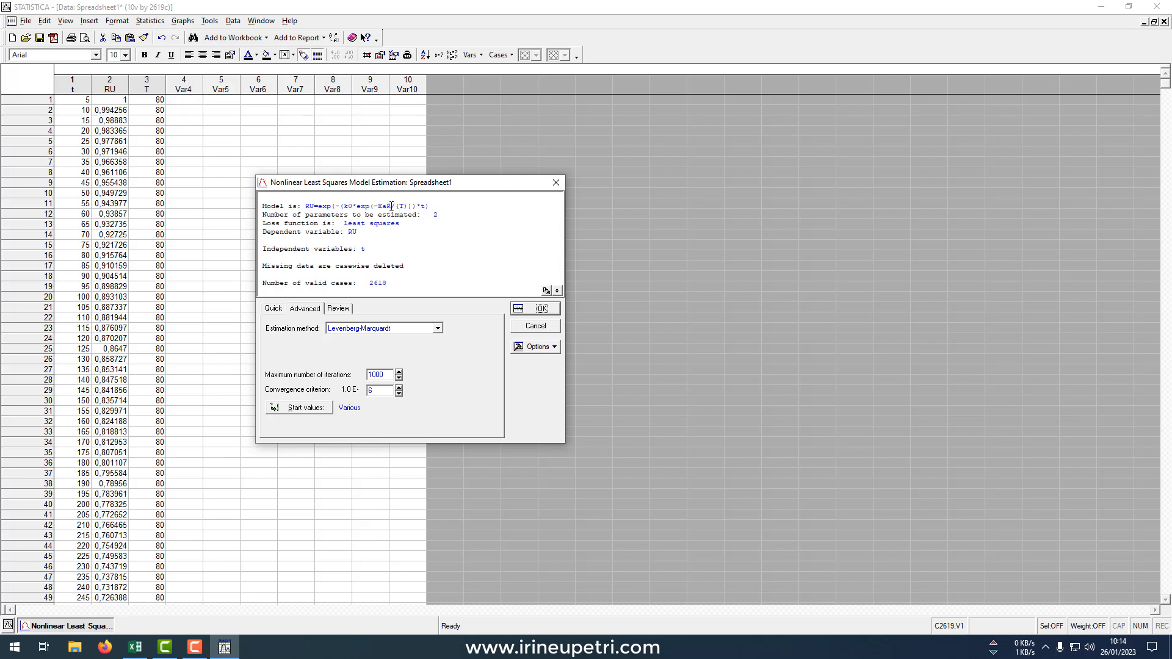
# Step: Compare the model formula with the listed dependent and independent variables to check whether T is recognised
pyautogui.moveTo(391, 206); pyautogui.dragTo(378, 206)
pyautogui.doubleClick(351, 207)
pyautogui.doubleClick(354, 232)
pyautogui.doubleClick(310, 206)
pyautogui.doubleClick(363, 249)
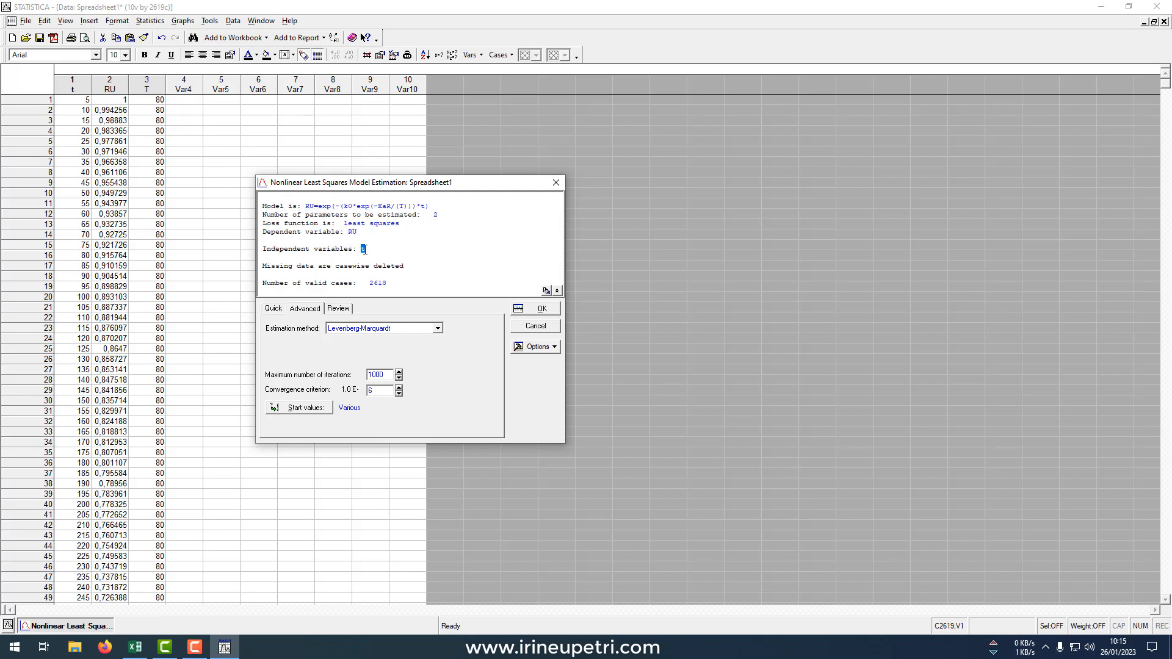
pyautogui.doubleClick(423, 206)
pyautogui.doubleClick(400, 207)
# Step: Leave the estimation setup and rename variable 3 of the spreadsheet as Temp
pyautogui.click(531, 327)
pyautogui.doubleClick(147, 86)
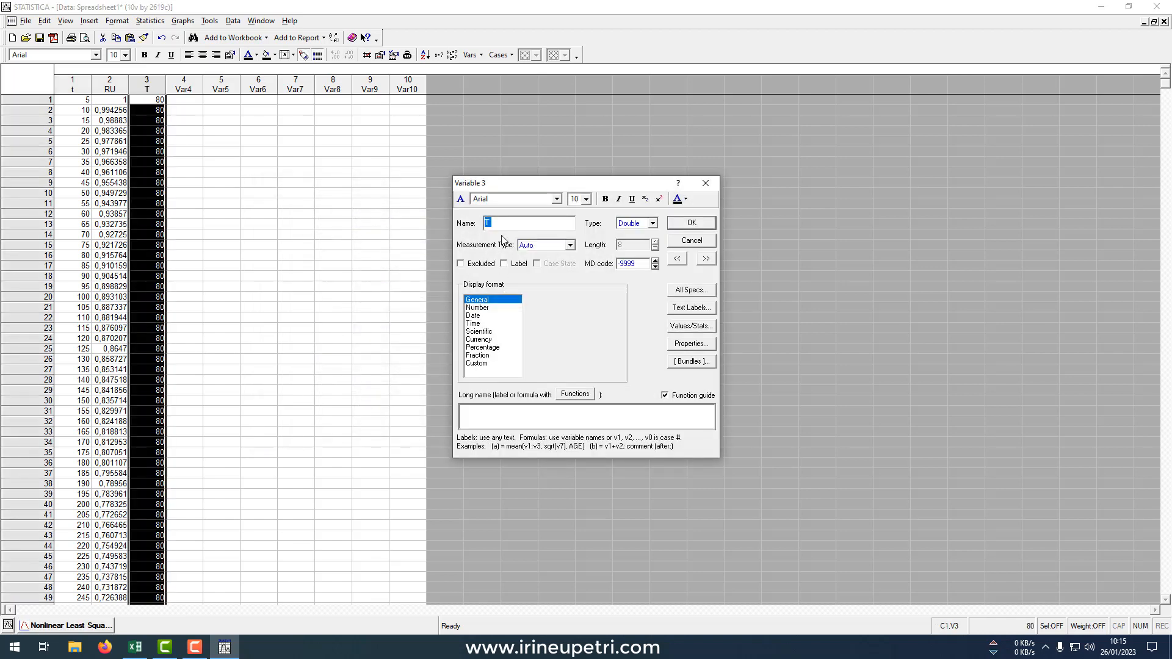
pyautogui.write('emp')
pyautogui.click(682, 224)
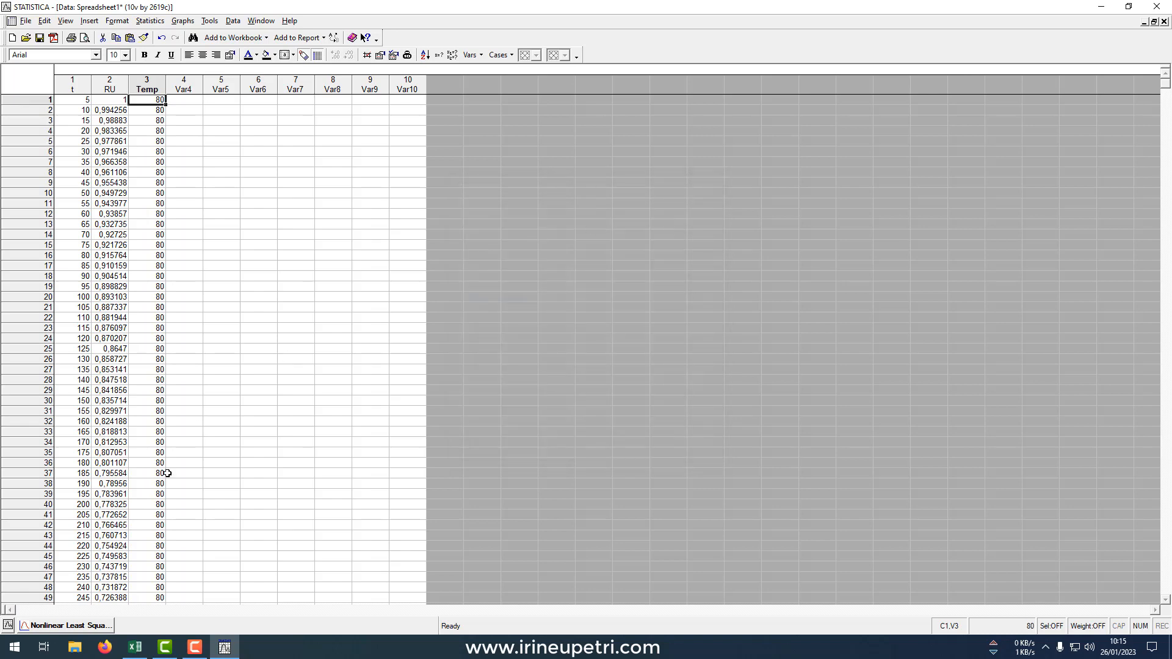
# Step: Replace T with Temp in the estimated function, giving RU=exp(-(k0*exp(-EaR/(Temp)))*t), and accept the regression setup
pyautogui.click(111, 627)
pyautogui.click(534, 326)
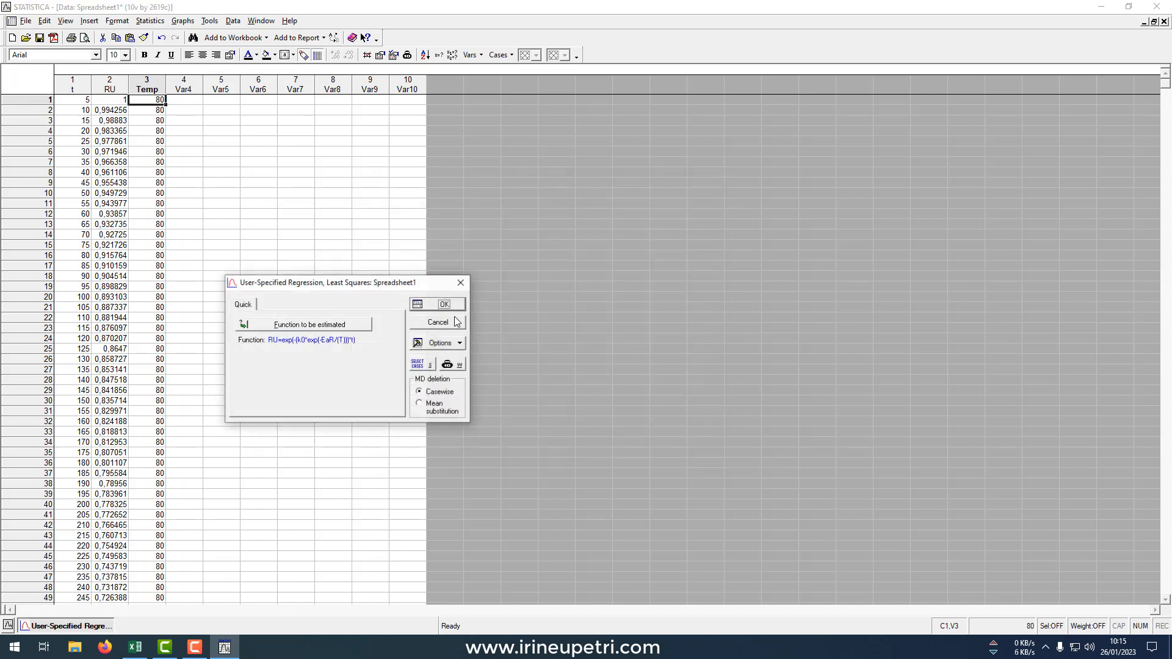
pyautogui.click(280, 324)
pyautogui.click(393, 240)
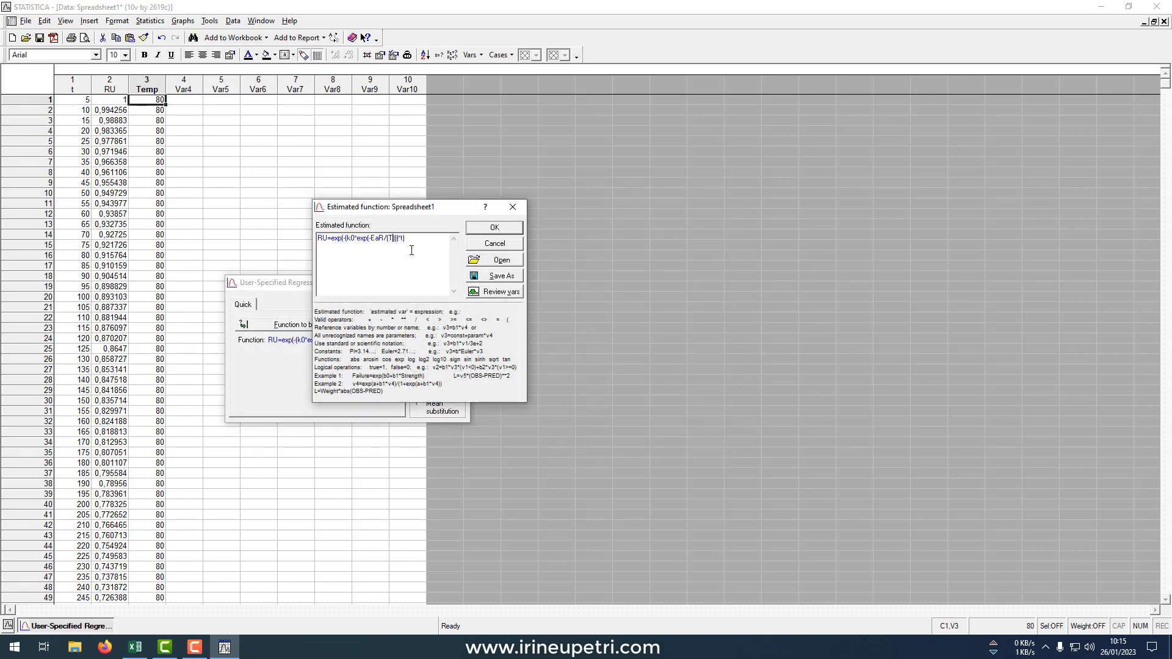
pyautogui.write('emp')
pyautogui.click(492, 231)
pyautogui.click(459, 282)
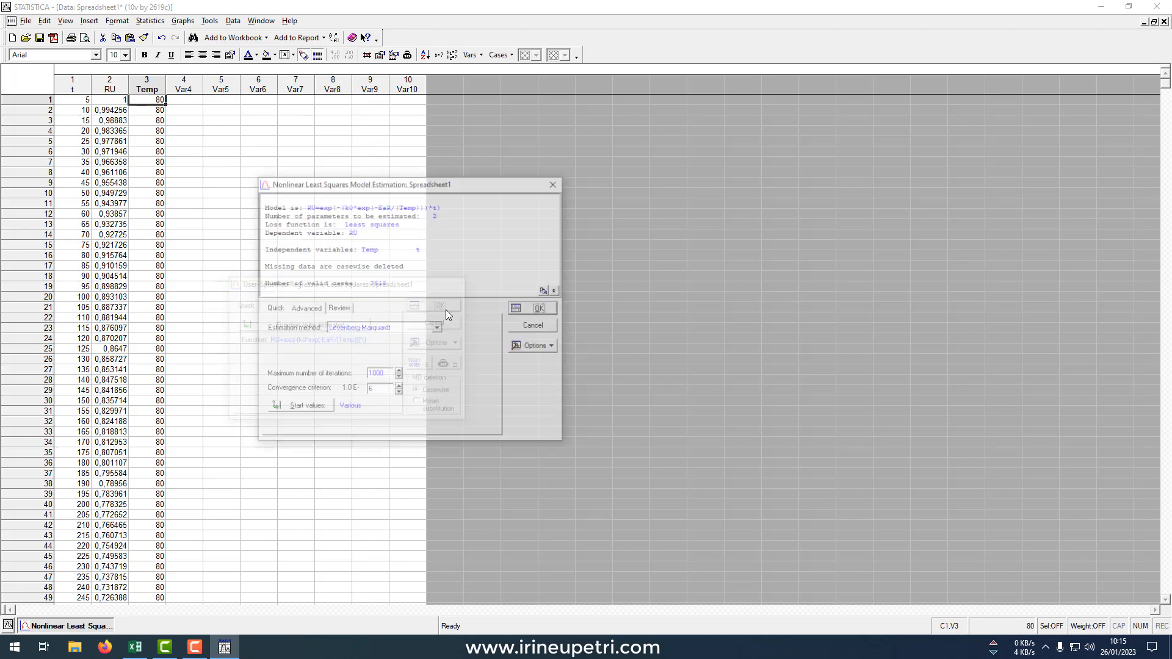
# Step: Accept the start values, run the estimation, and review the variance accounted for and the model's variables
pyautogui.click(328, 406)
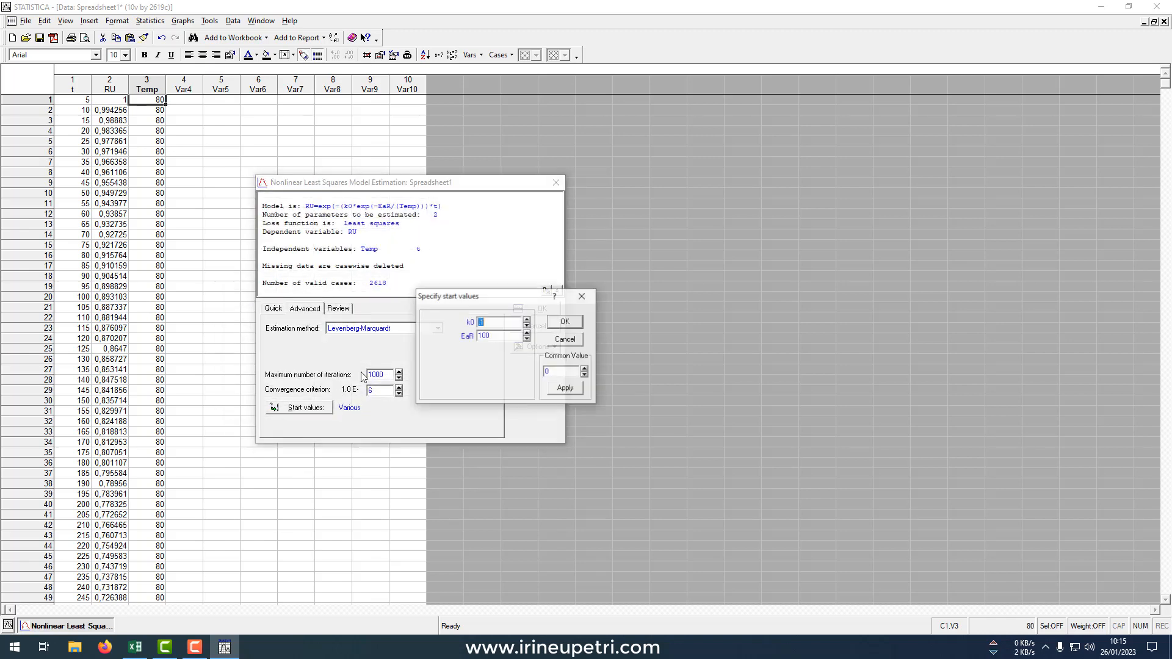
pyautogui.click(564, 322)
pyautogui.click(536, 311)
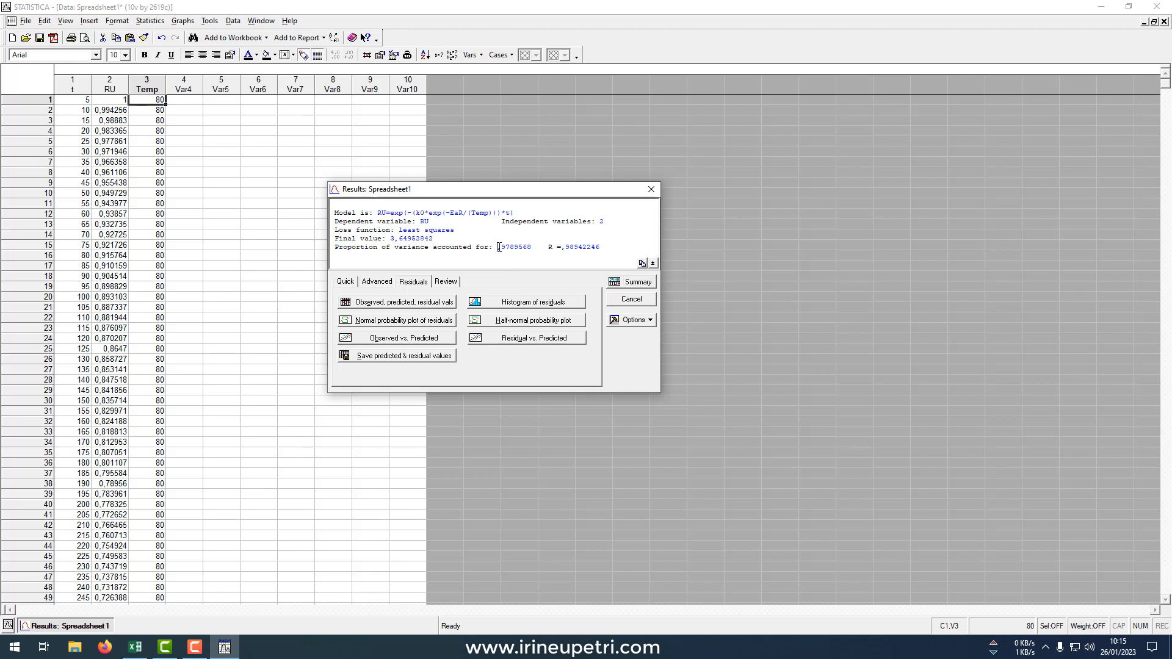
pyautogui.moveTo(498, 247); pyautogui.dragTo(576, 248)
pyautogui.doubleClick(423, 222)
pyautogui.doubleClick(603, 223)
# Step: Generate the parameter summary and examine the estimates, standard errors, t-values, p-levels and confidence limits of k0 and EaR
pyautogui.click(616, 283)
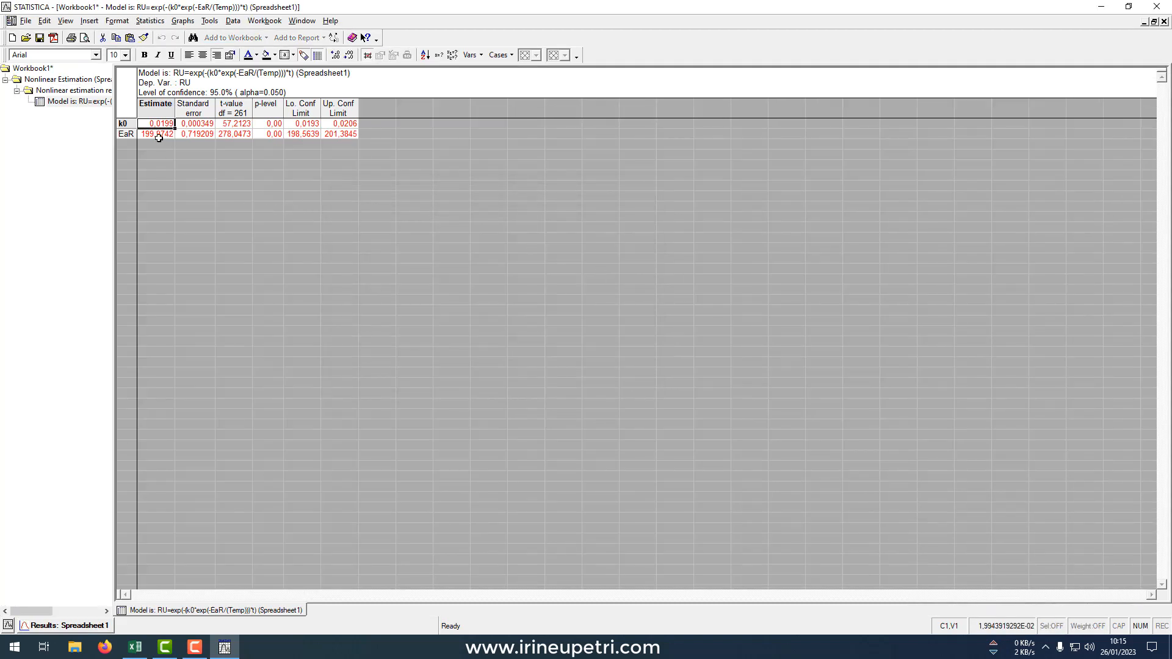
pyautogui.moveTo(157, 123); pyautogui.dragTo(332, 136)
pyautogui.click(234, 123)
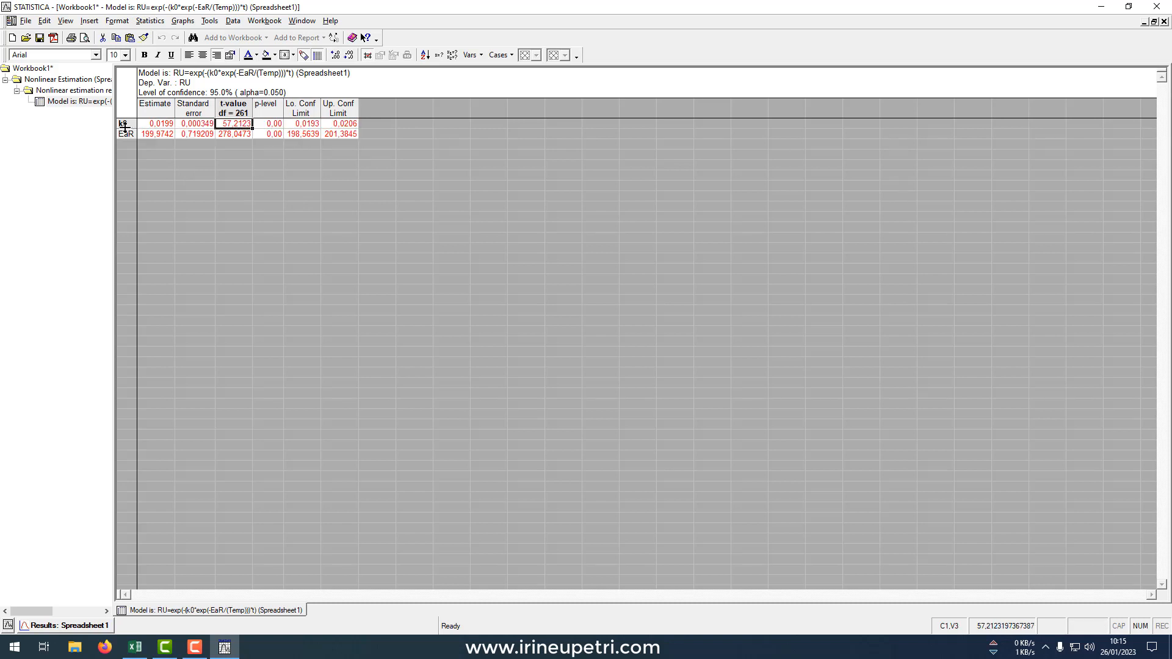
pyautogui.click(268, 109)
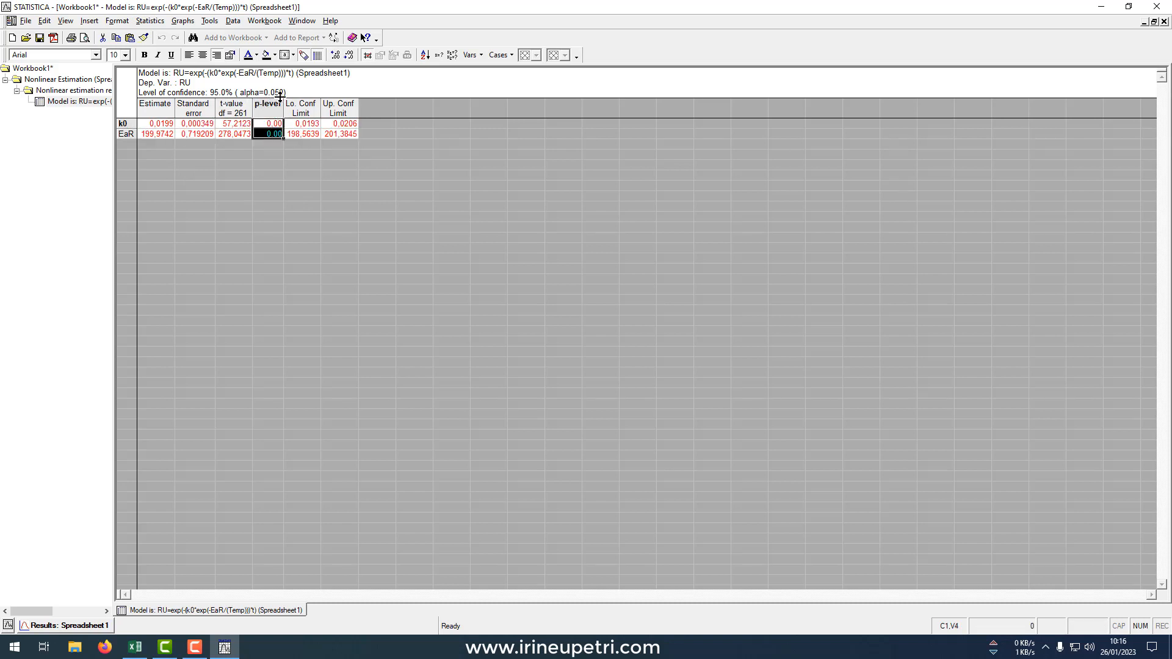
pyautogui.click(270, 125)
pyautogui.moveTo(335, 124); pyautogui.dragTo(131, 124)
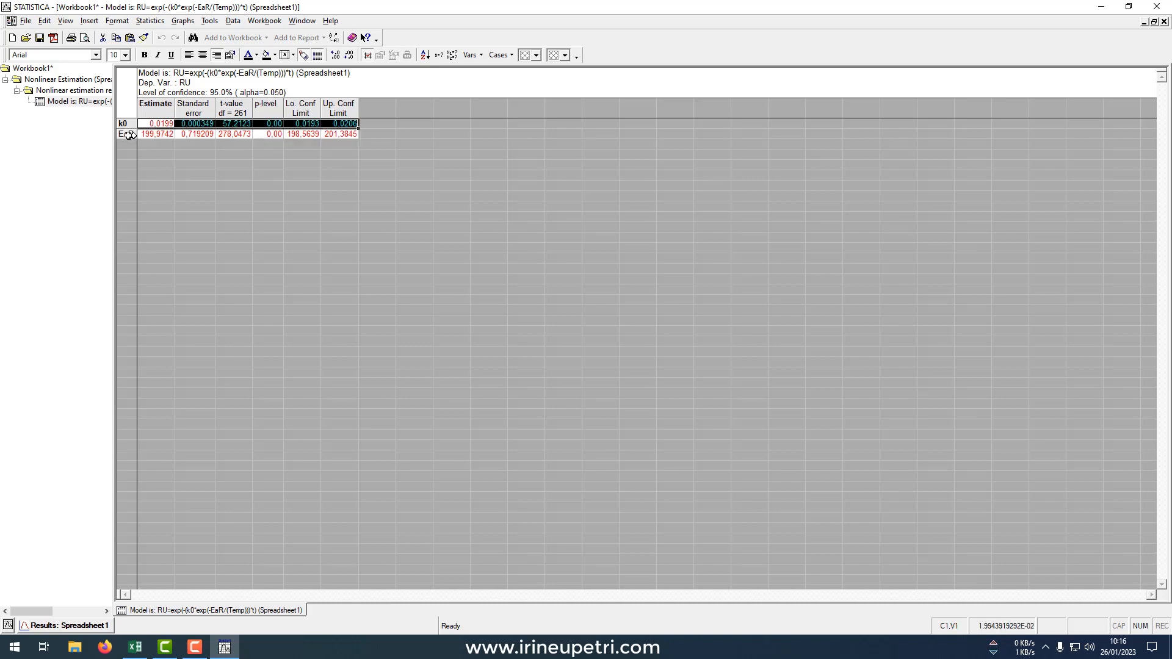
pyautogui.click(127, 135)
pyautogui.click(190, 135)
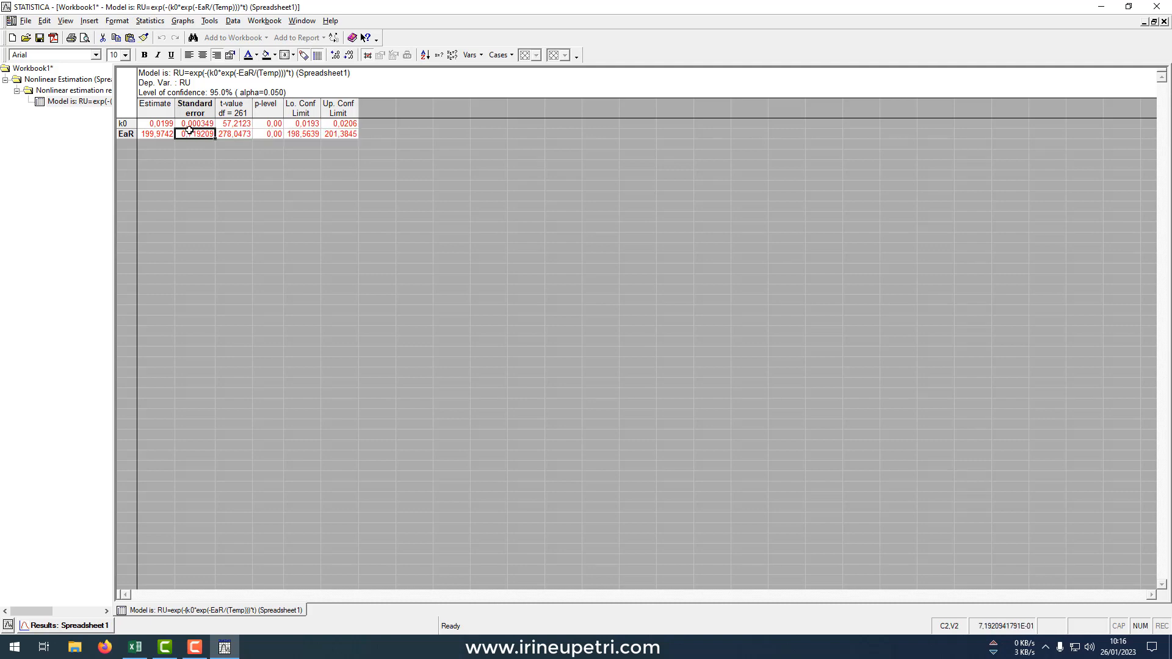
pyautogui.click(166, 124)
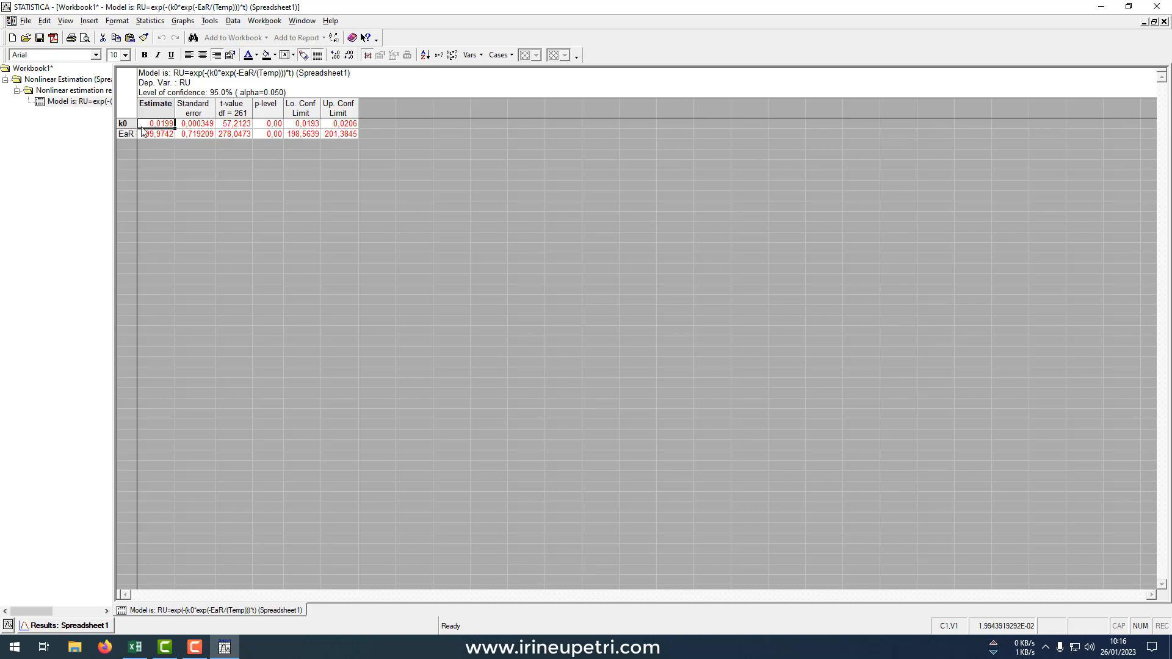
pyautogui.click(158, 132)
# Step: Check the drying model equations in Excel, return to STATISTICA and leave the Lewis fit results for the regression setup
pyautogui.click(135, 646)
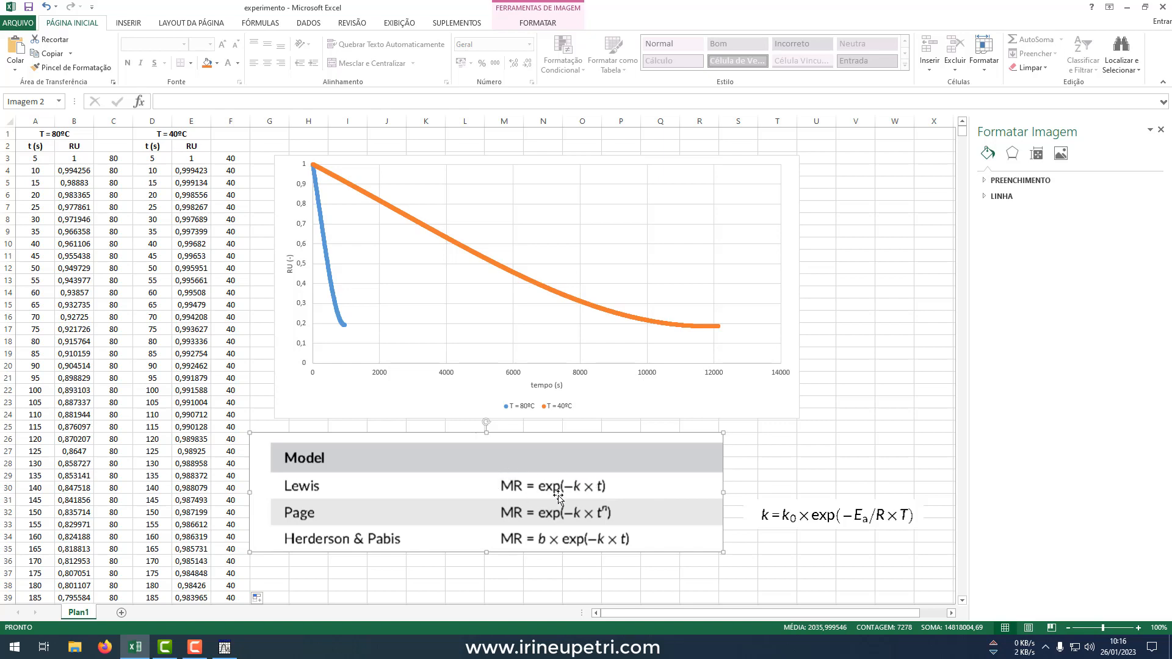
pyautogui.click(225, 647)
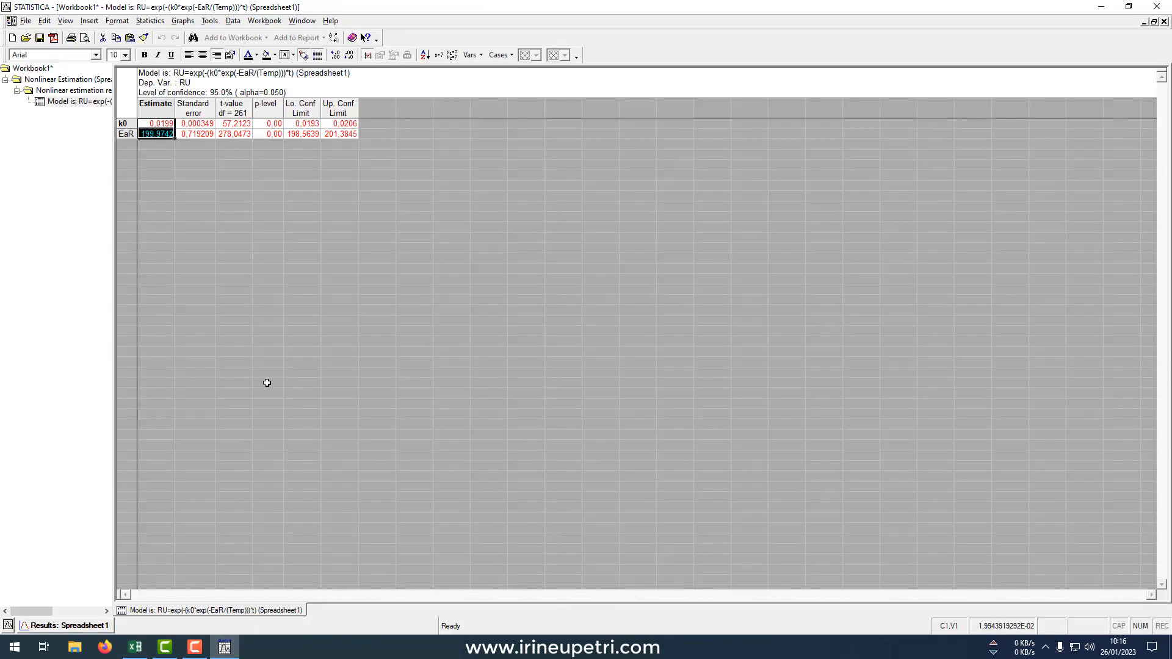
pyautogui.click(88, 626)
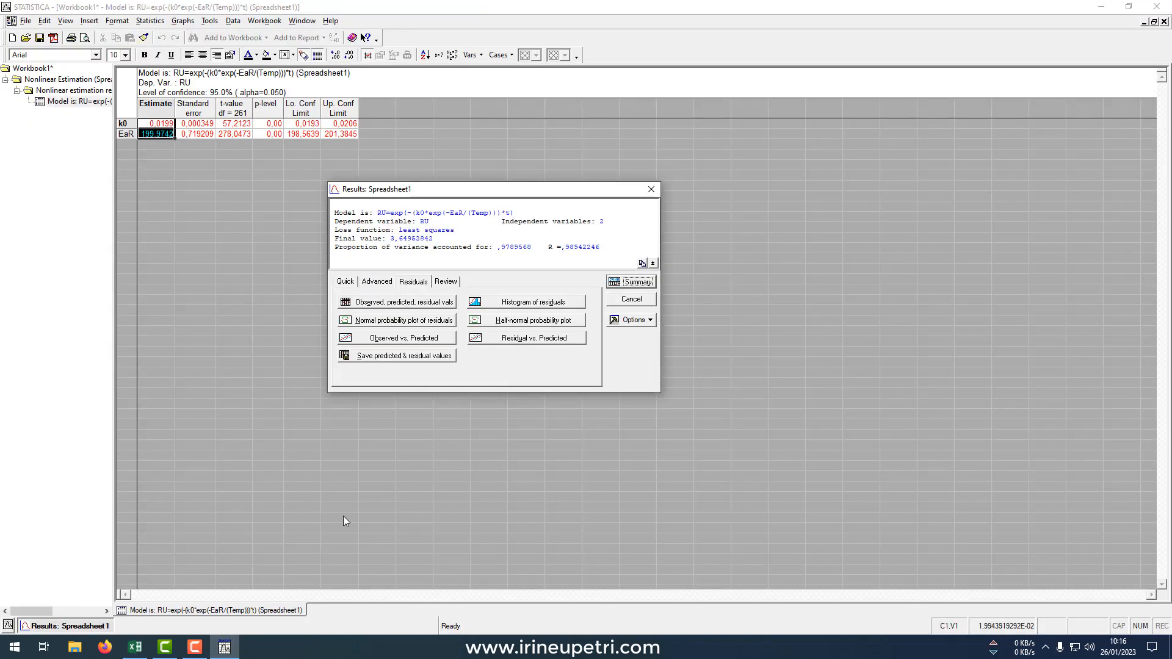
pyautogui.click(632, 300)
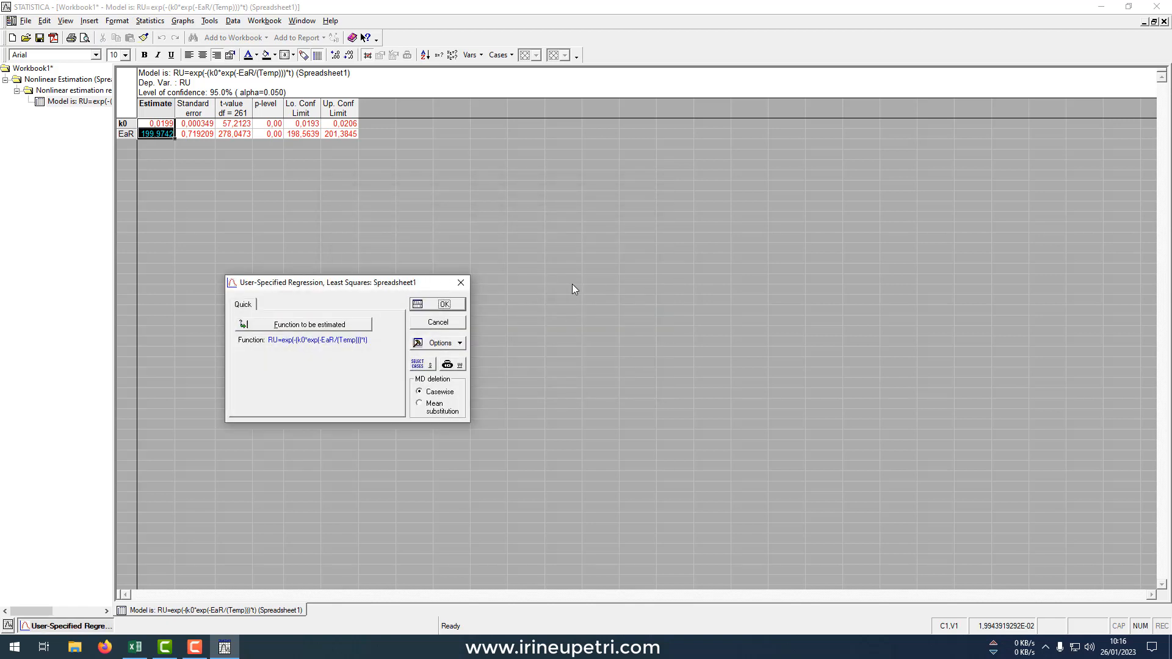
# Step: Leave the function editor, minimize the results workbook and maximize the data spreadsheet behind the regression setup
pyautogui.click(334, 325)
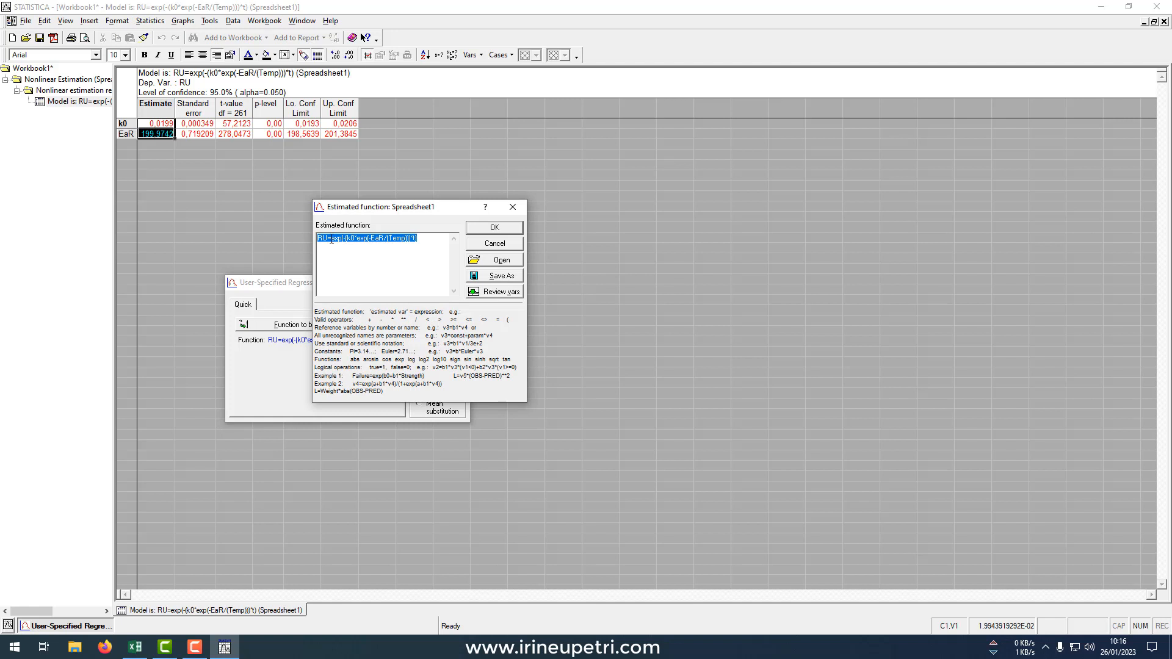
pyautogui.click(1145, 26)
pyautogui.click(329, 240)
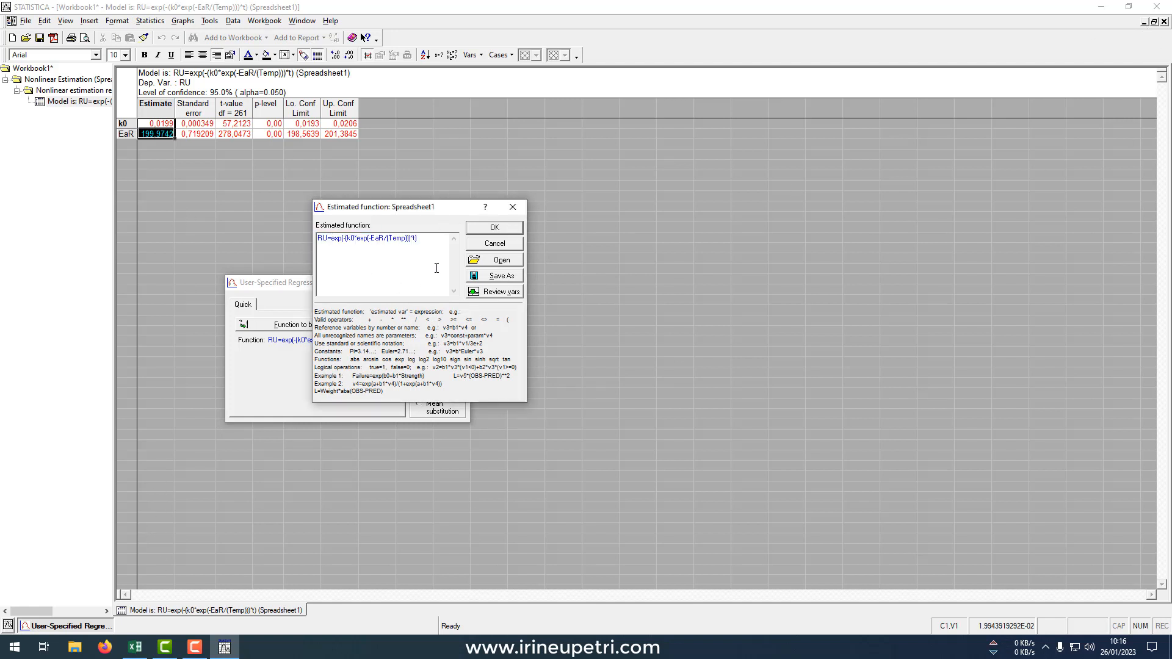
pyautogui.click(499, 247)
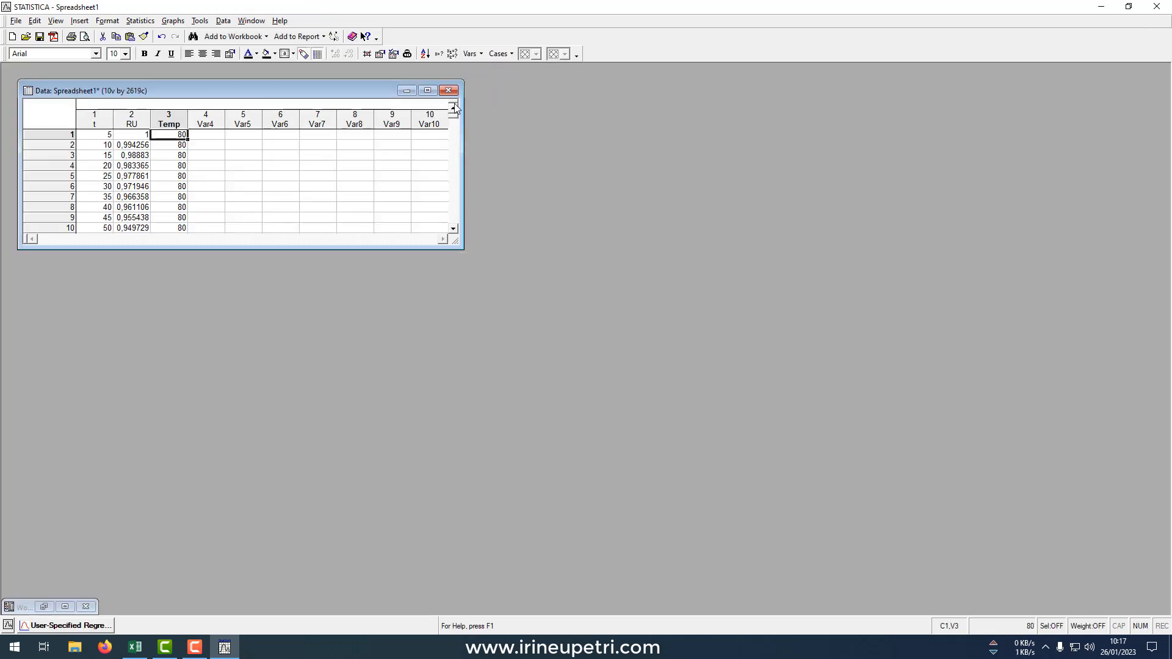
pyautogui.click(427, 91)
pyautogui.click(98, 627)
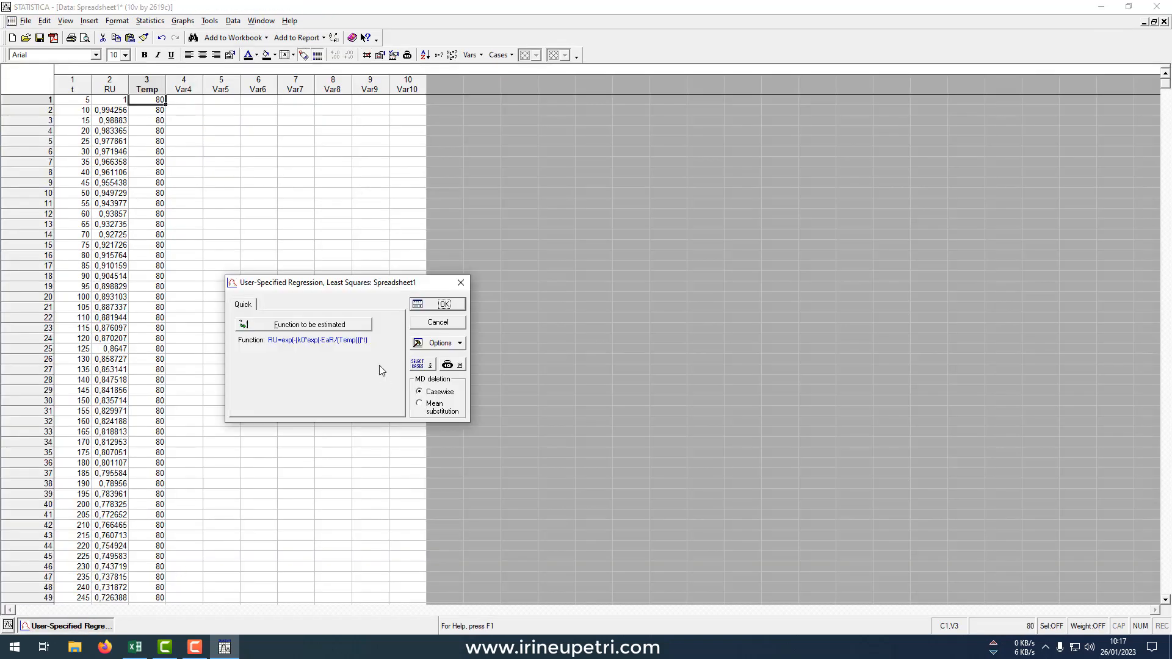
# Step: Rewrite the estimated function with variable numbers as v2=exp(-(k0*exp(-EaR/(v3)))*v1) and accept it
pyautogui.click(355, 329)
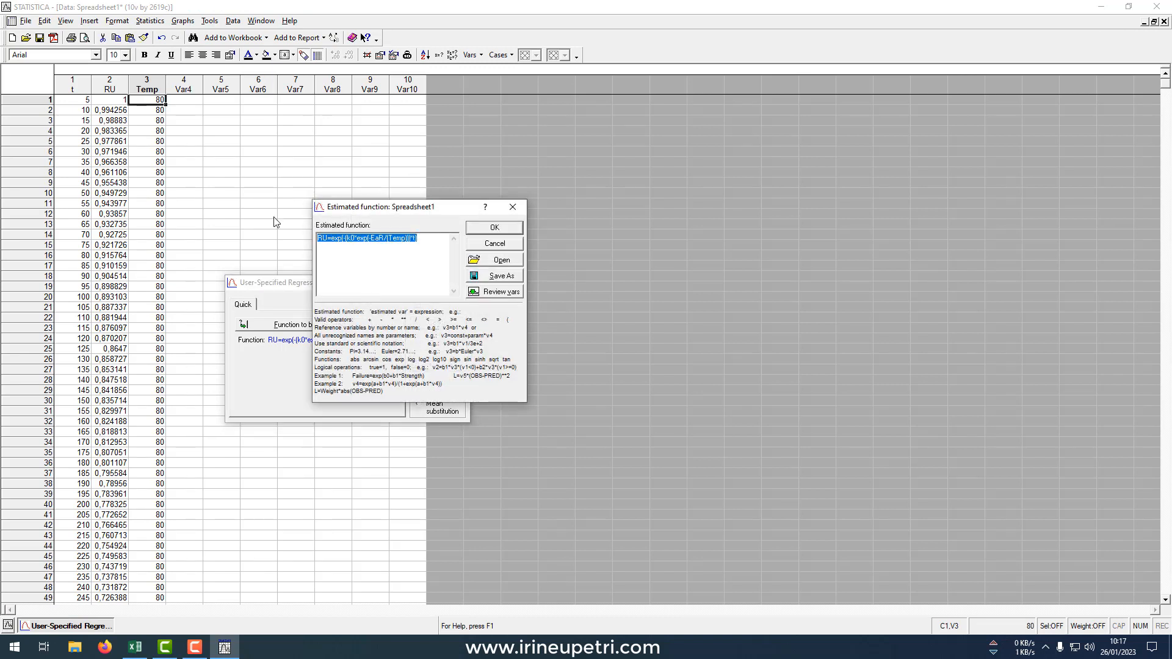
pyautogui.click(330, 240)
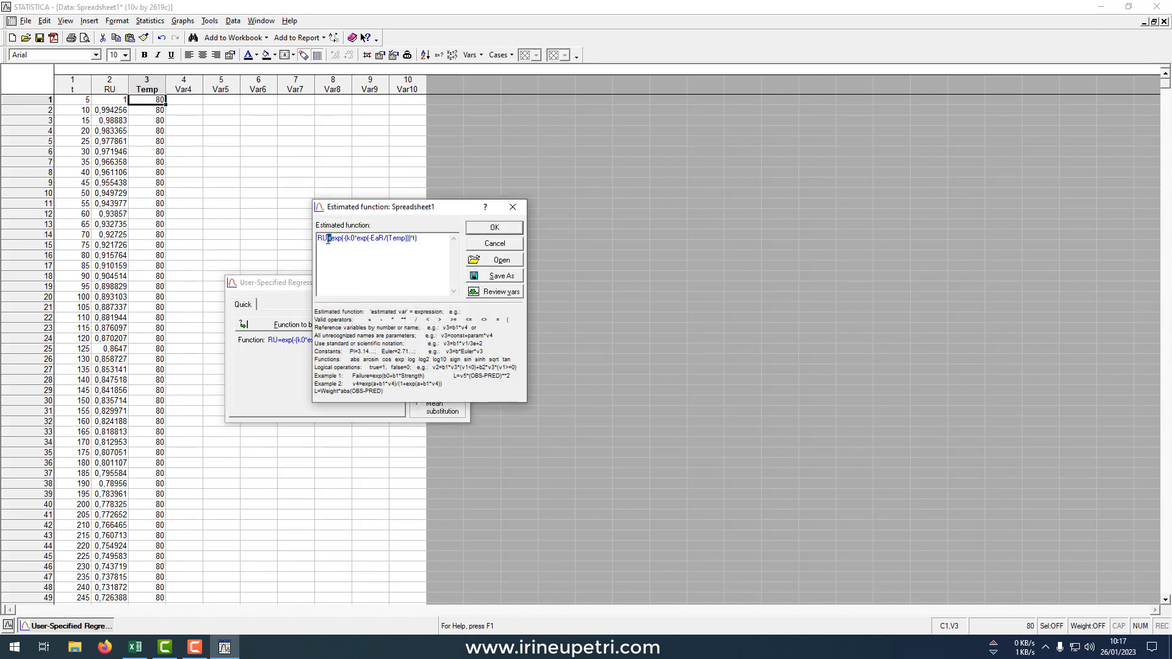
pyautogui.moveTo(328, 239); pyautogui.dragTo(315, 240)
pyautogui.write('v2')
pyautogui.moveTo(388, 242); pyautogui.dragTo(403, 243)
pyautogui.write('v3)))*v1')
pyautogui.click(490, 229)
# Step: Run the estimation for the variable-number form of the function and review the model equation in the results
pyautogui.click(444, 305)
pyautogui.click(464, 299)
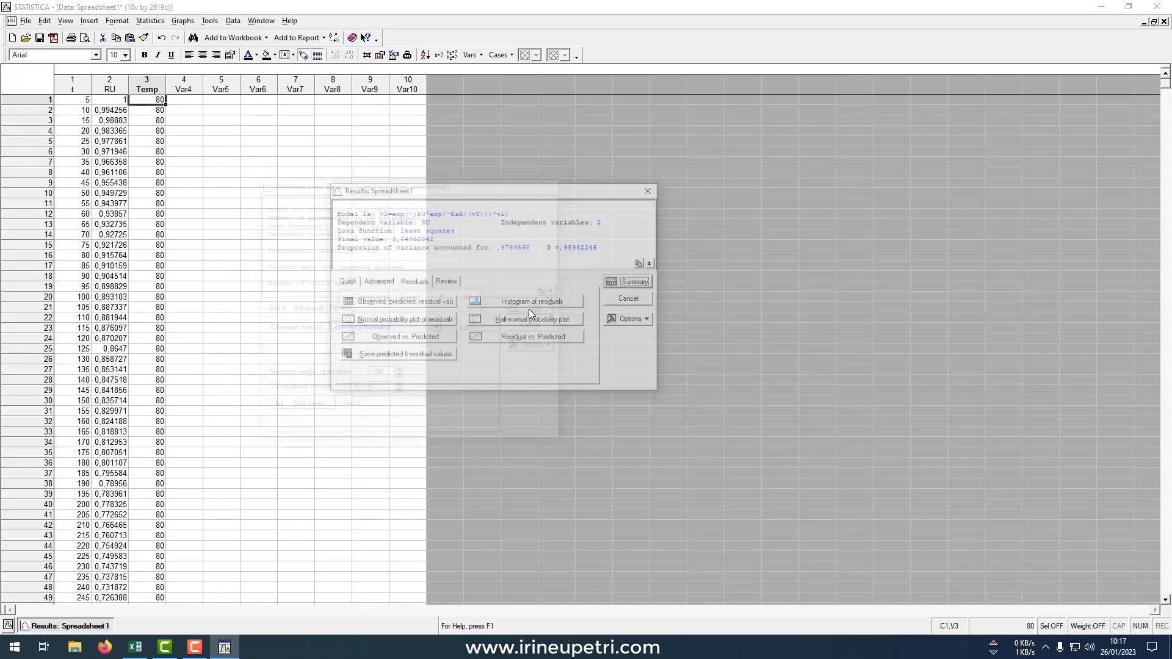
pyautogui.moveTo(377, 213); pyautogui.dragTo(515, 213)
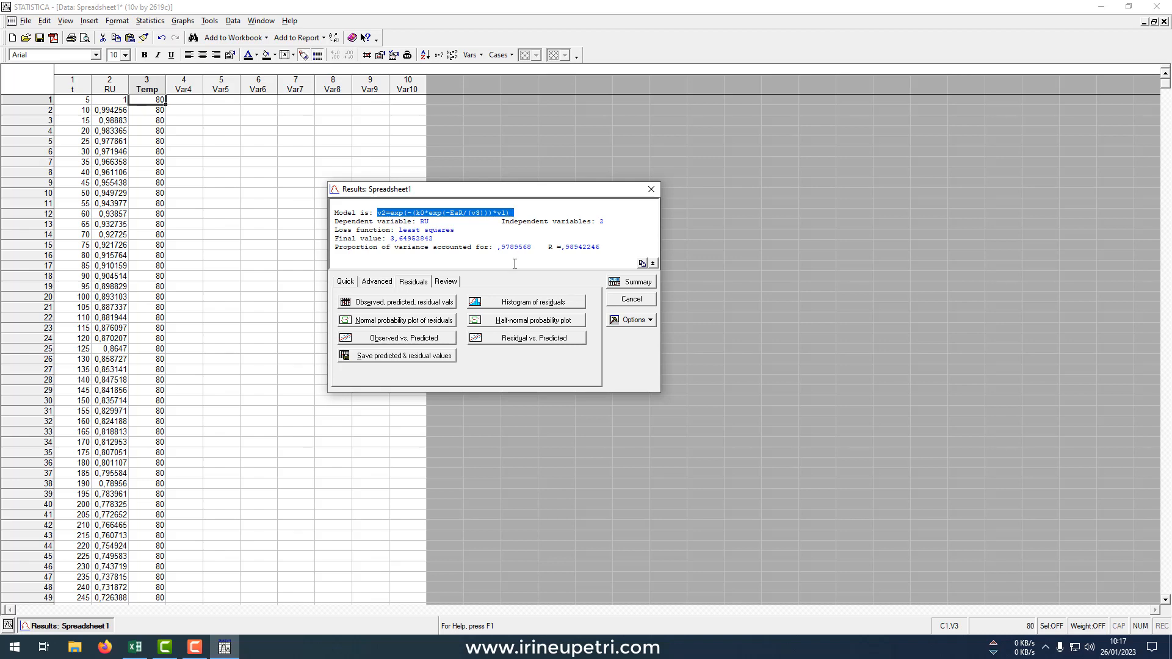
# Step: Leave the results and put the variable names RU, Temp and t back in place of v2, v3 and v1 in the estimated function
pyautogui.click(631, 299)
pyautogui.click(293, 324)
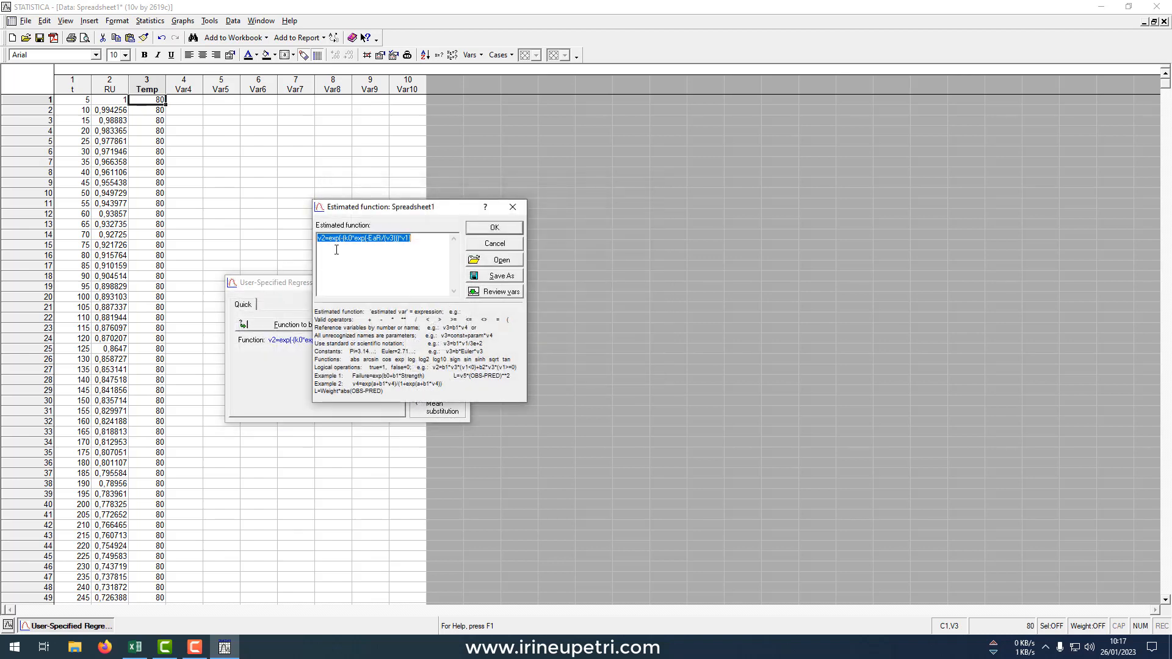
pyautogui.click(318, 238)
pyautogui.moveTo(325, 238); pyautogui.dragTo(318, 236)
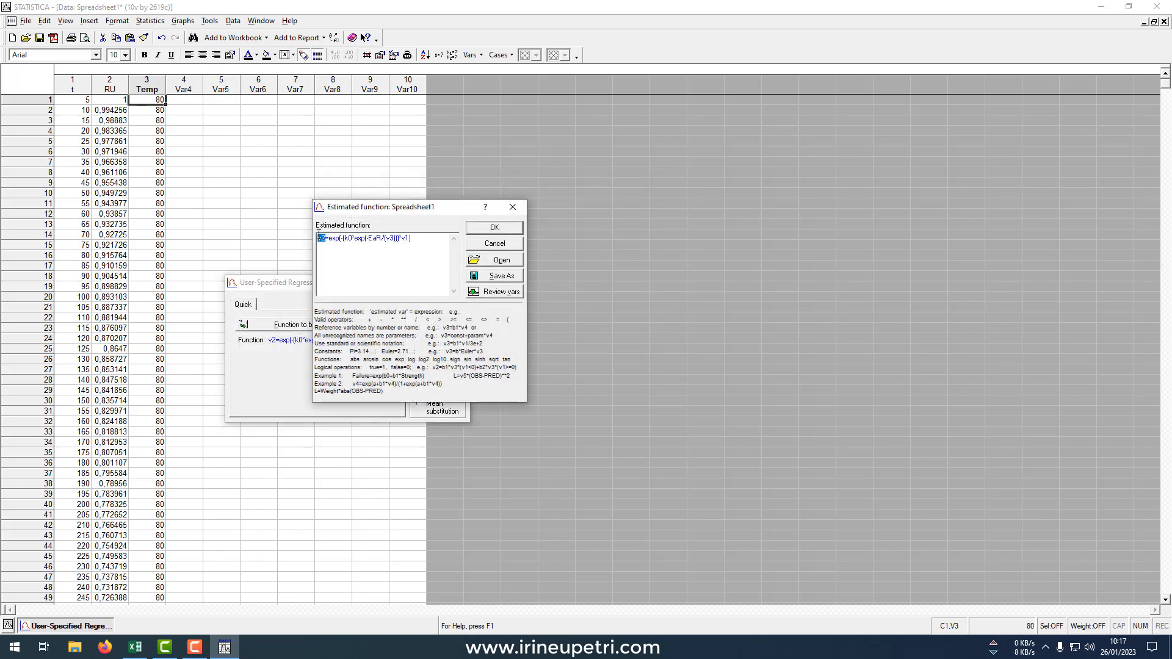
pyautogui.write('RU')
pyautogui.doubleClick(391, 238)
pyautogui.write('Temp')
pyautogui.doubleClick(417, 239)
pyautogui.write('t')
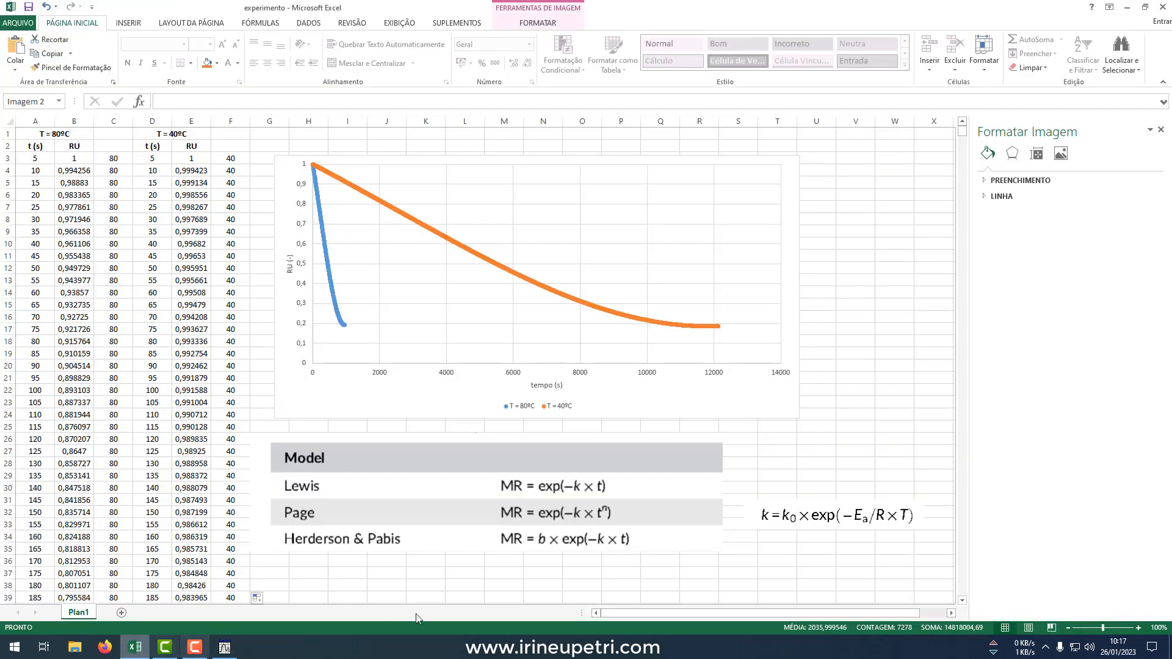
# Step: Following the Page equation in Excel, change the function to RU=exp(-(k0*exp(-EaR/(Temp)))*t^n) and accept the function and regression setup
pyautogui.click(135, 647)
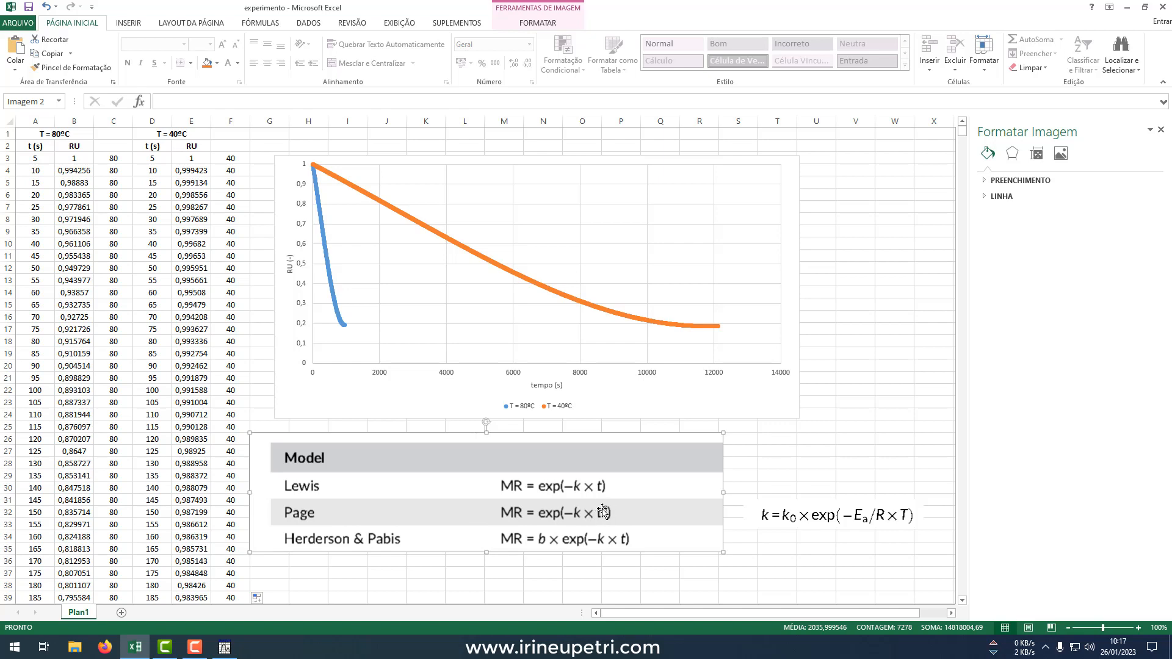
pyautogui.click(226, 648)
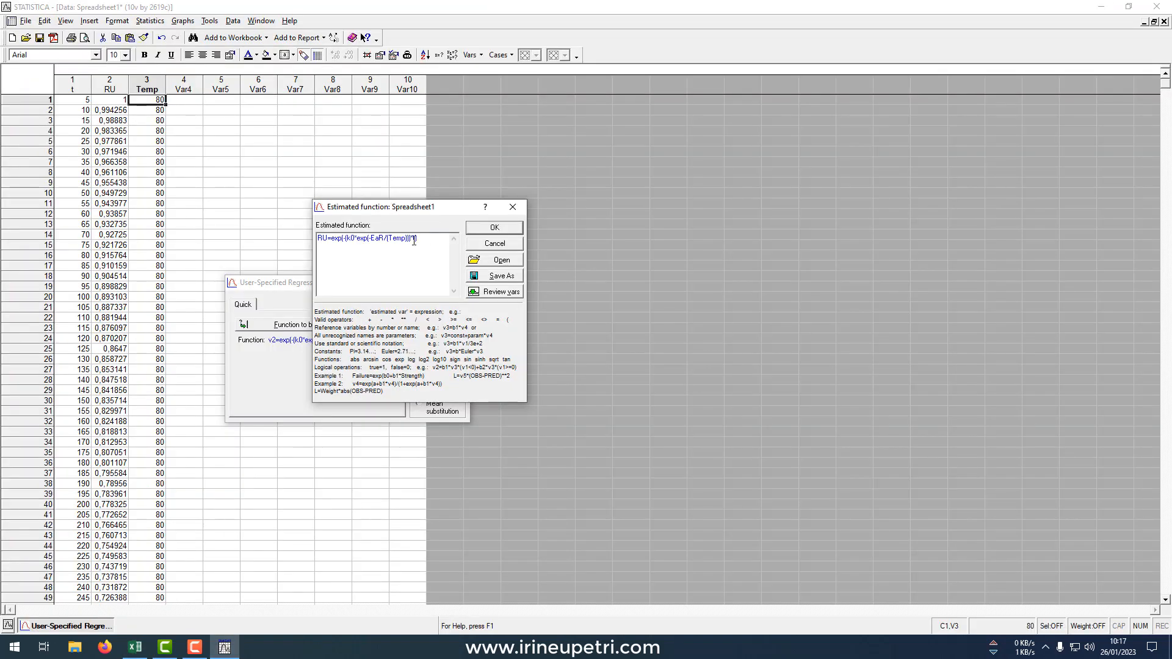
pyautogui.write('^n')
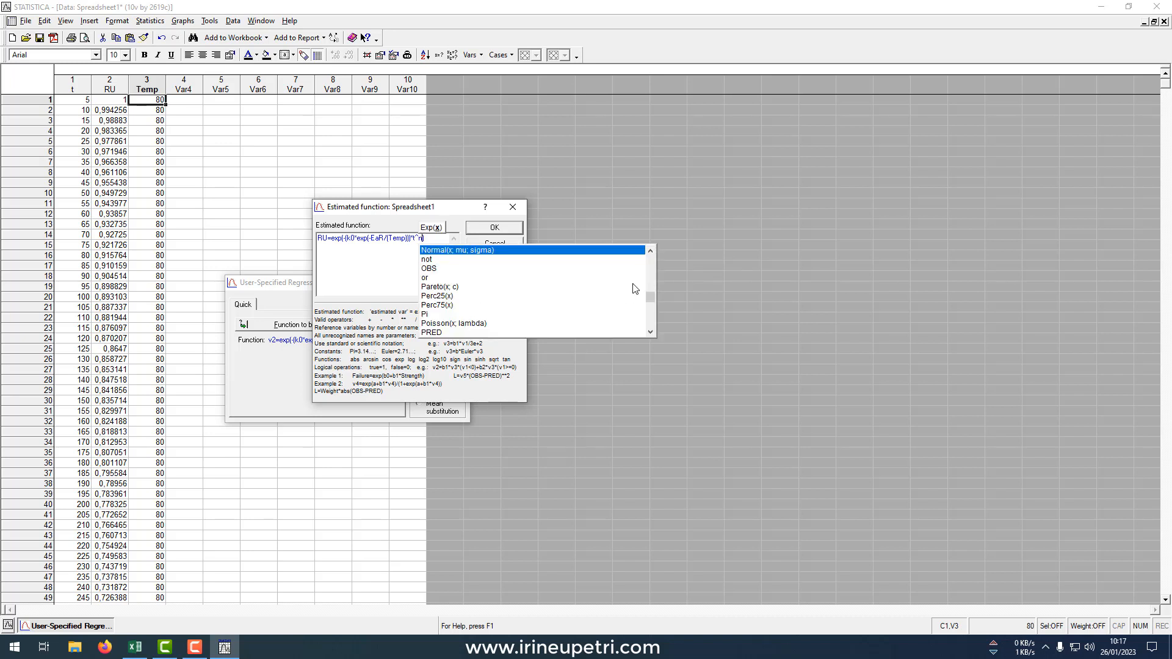
pyautogui.moveTo(651, 298)
pyautogui.mouseDown()
pyautogui.moveTo(652, 288)
pyautogui.moveTo(664, 309)
pyautogui.mouseUp()
pyautogui.write(')')
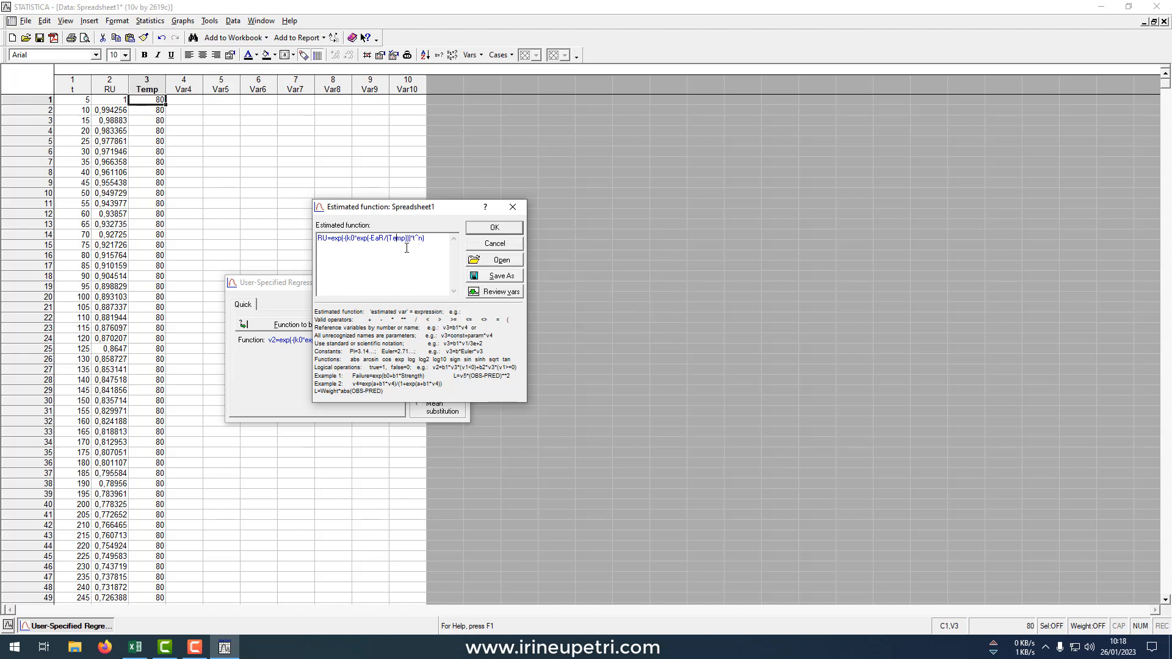
pyautogui.click(486, 229)
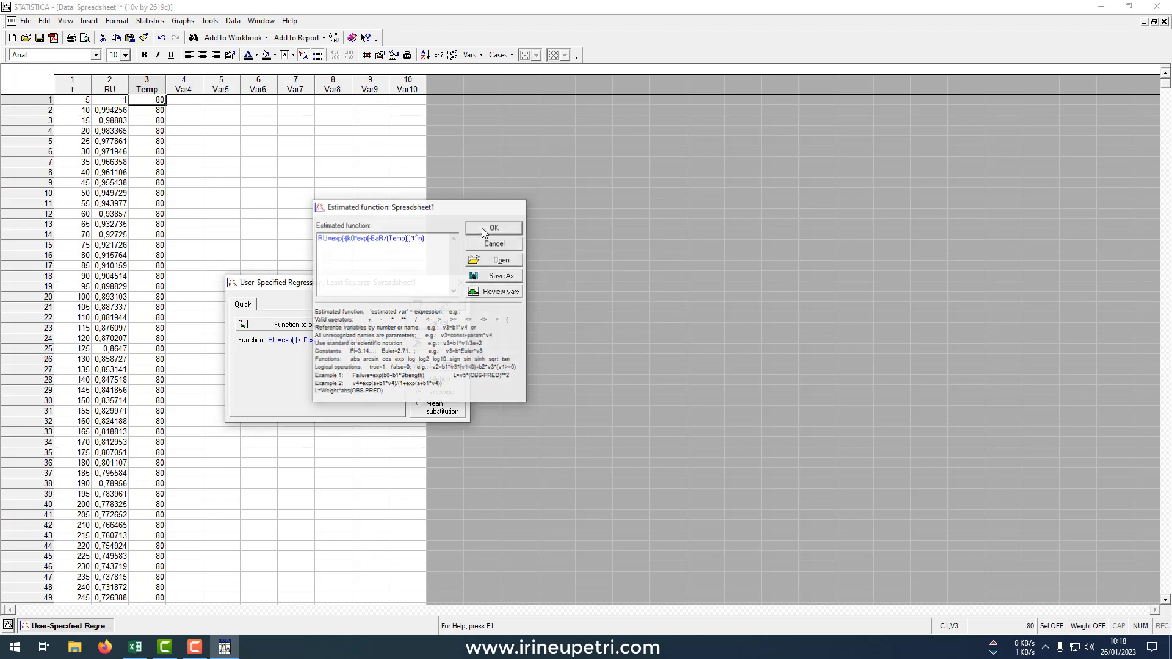
pyautogui.click(442, 307)
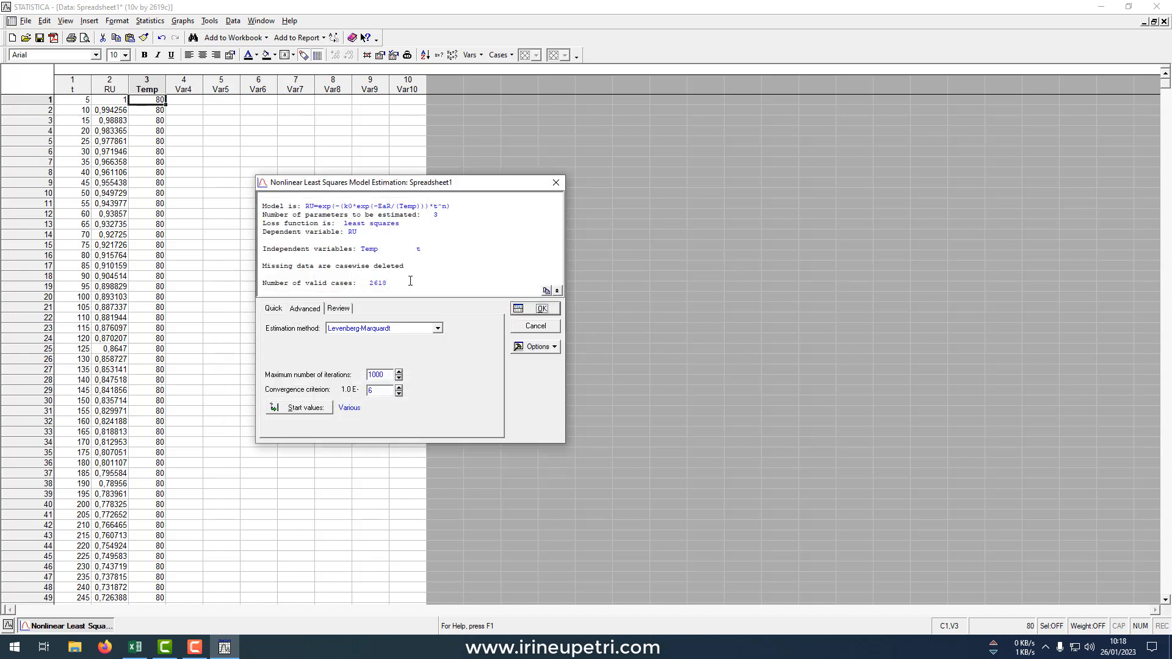
# Step: Examine the Page model's parameters n, EaR and k0, its dependent and independent variables, and the number of valid cases
pyautogui.click(437, 215)
pyautogui.doubleClick(443, 207)
pyautogui.doubleClick(389, 206)
pyautogui.doubleClick(344, 206)
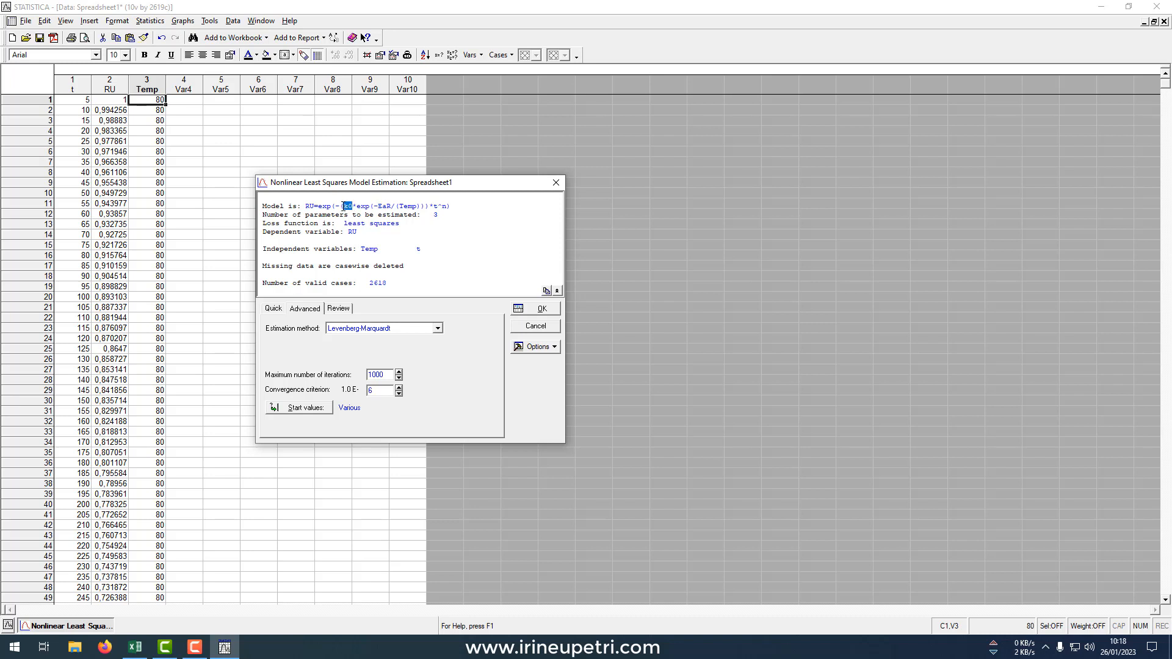
pyautogui.doubleClick(352, 232)
pyautogui.doubleClick(369, 249)
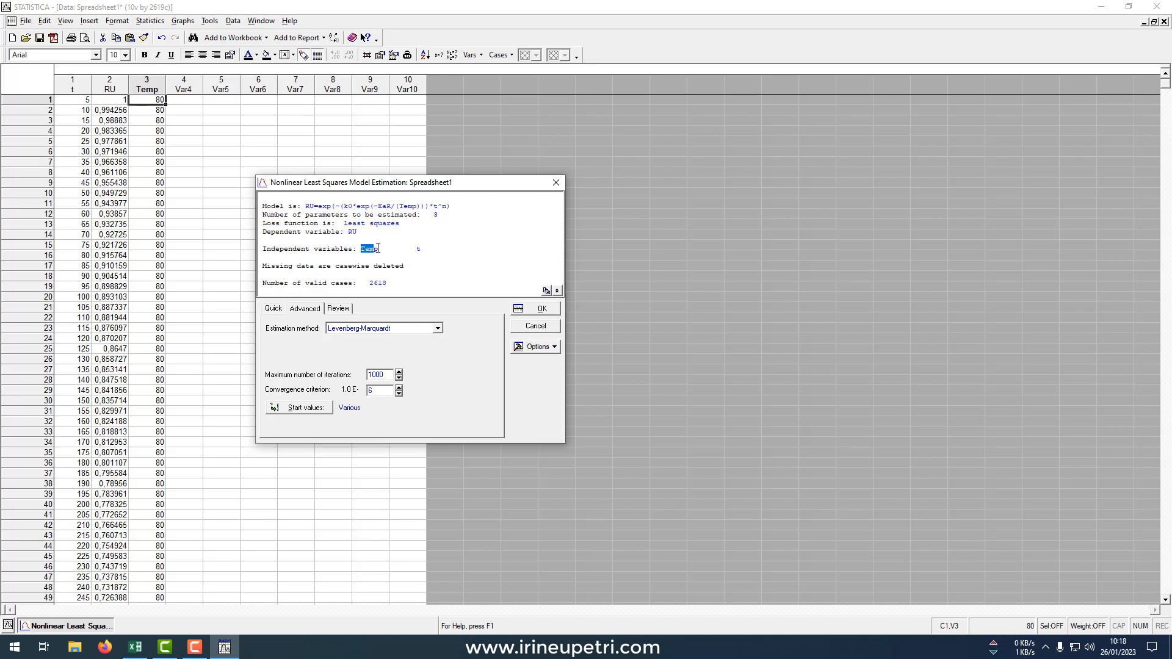
pyautogui.doubleClick(418, 249)
pyautogui.doubleClick(377, 283)
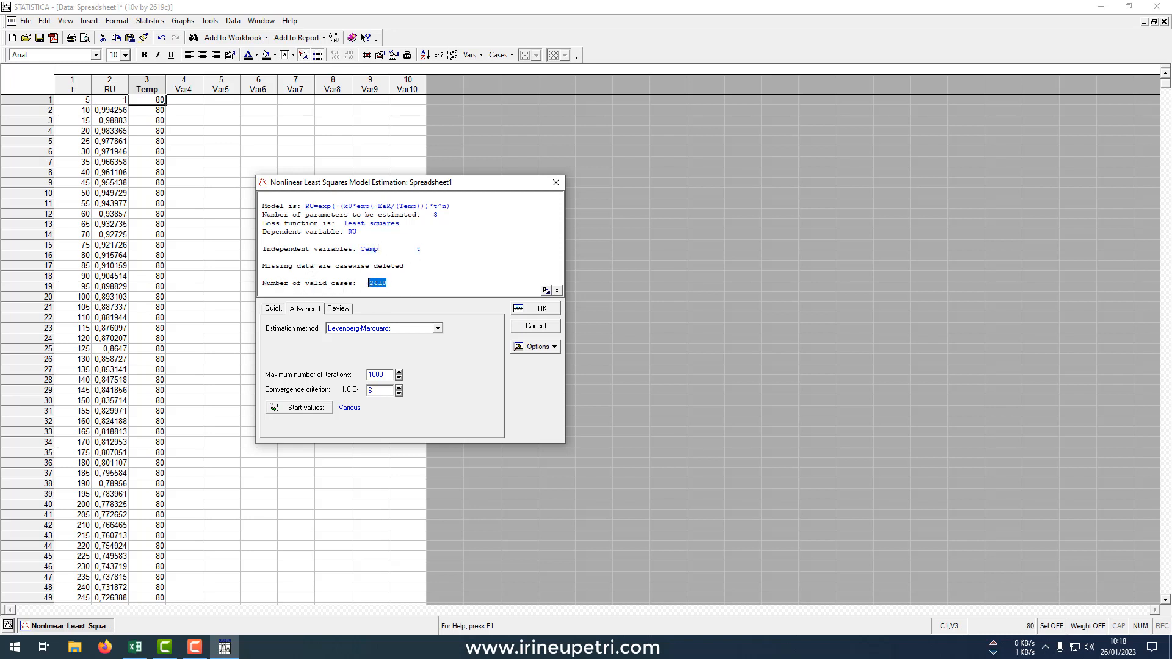
# Step: Review the start values of k0 and EaR, set the start value of n to 1 and accept them
pyautogui.click(305, 407)
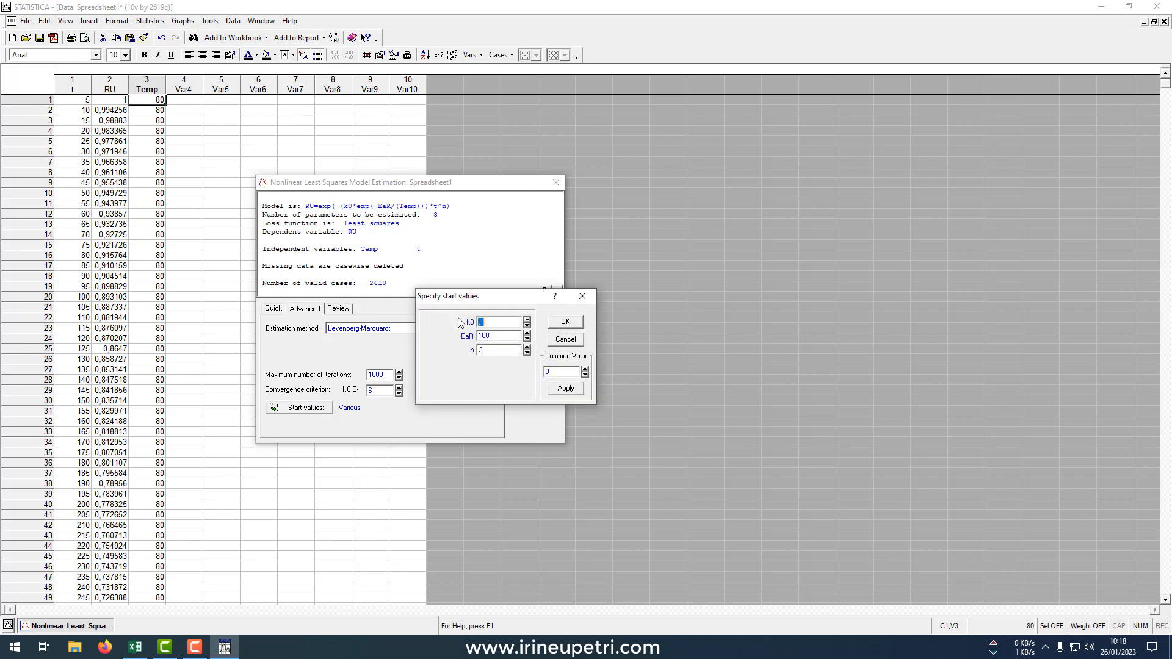
pyautogui.click(489, 323)
pyautogui.moveTo(496, 335); pyautogui.dragTo(468, 333)
pyautogui.press('Tab')
pyautogui.write('1')
pyautogui.click(564, 325)
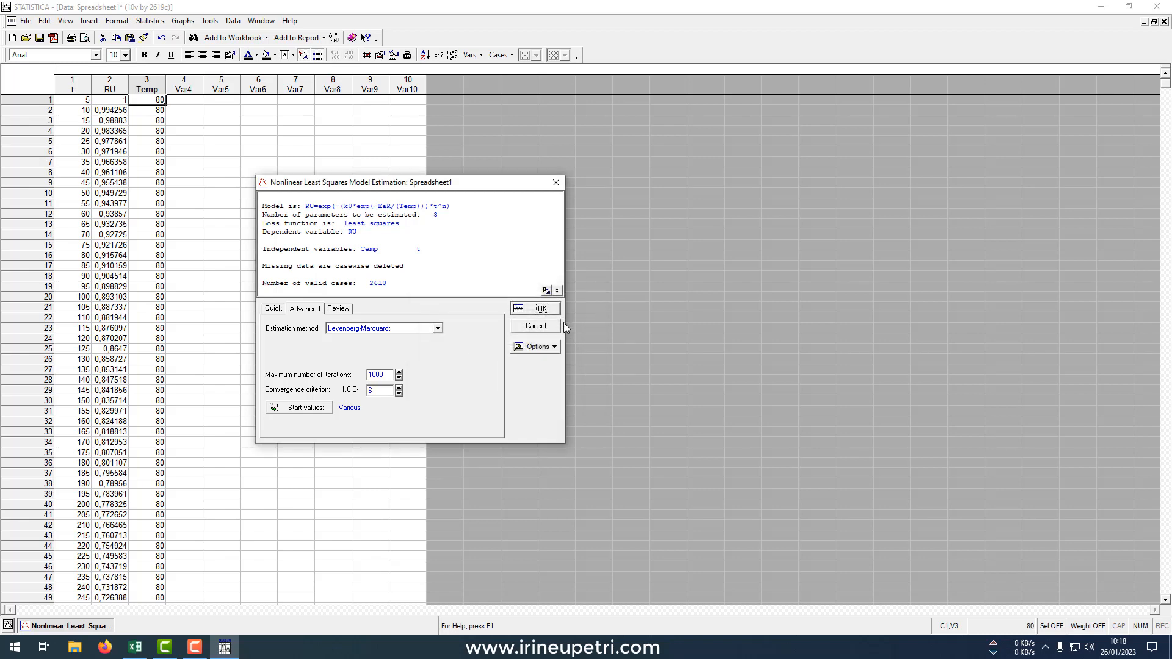
# Step: Run the Page model estimation and review the proportion of variance accounted for and the R value
pyautogui.click(541, 310)
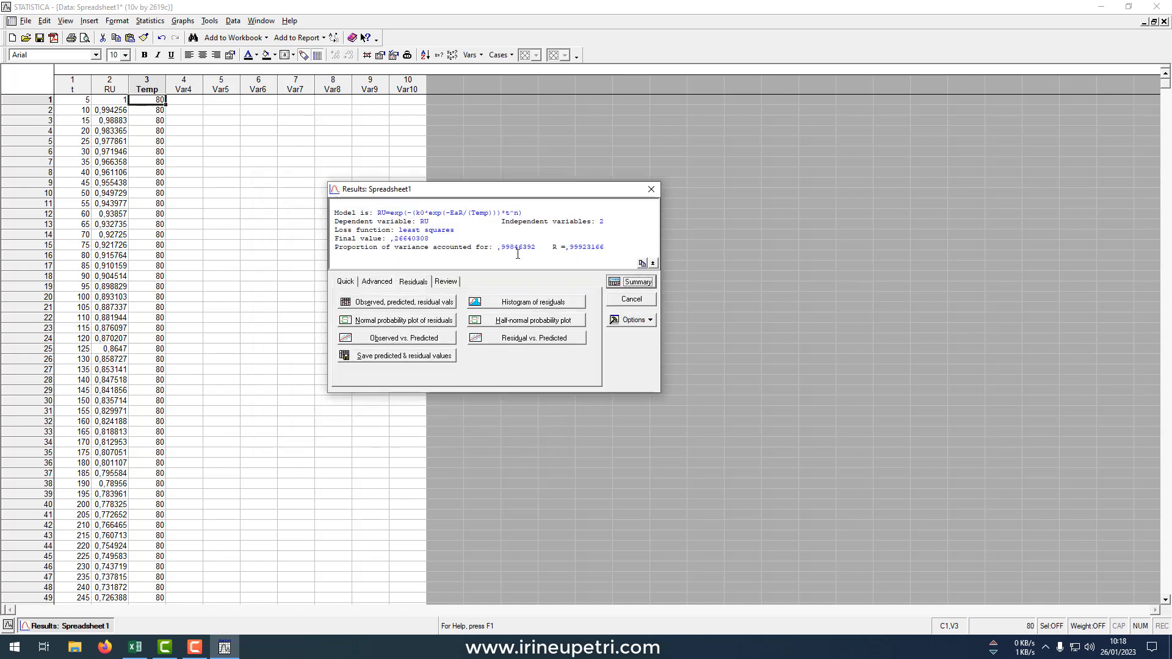
pyautogui.moveTo(502, 246); pyautogui.dragTo(517, 251)
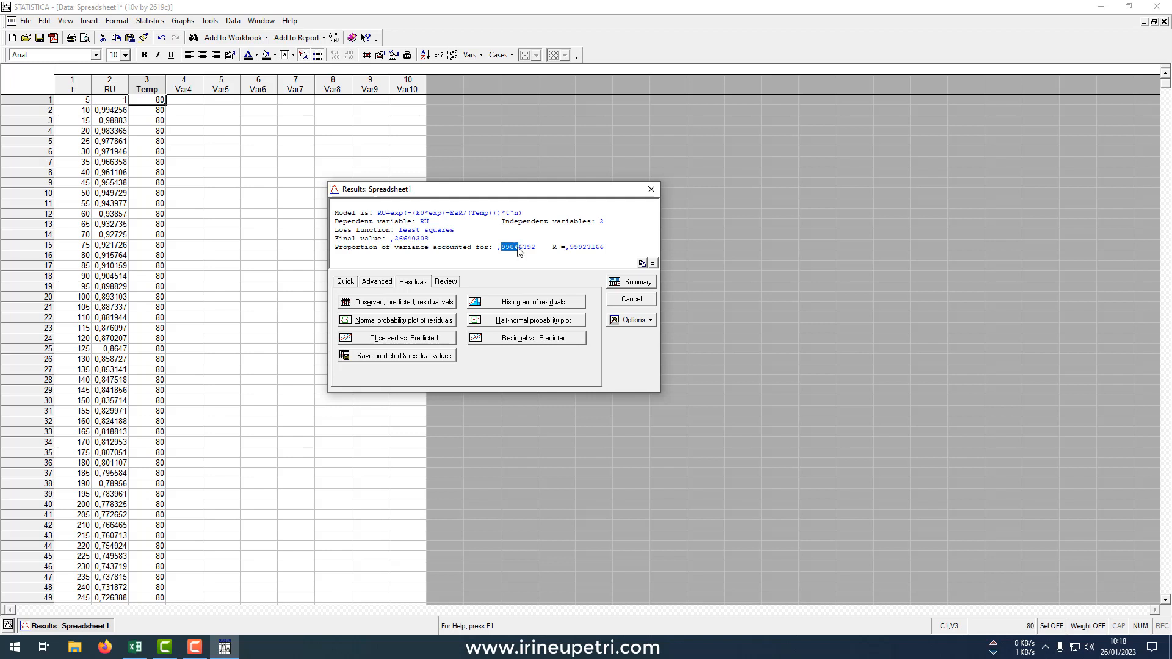
pyautogui.moveTo(568, 247); pyautogui.dragTo(586, 248)
# Step: Generate the Page model's parameter summary and examine the estimates, standard errors and confidence limits of k0, EaR and n
pyautogui.click(144, 651)
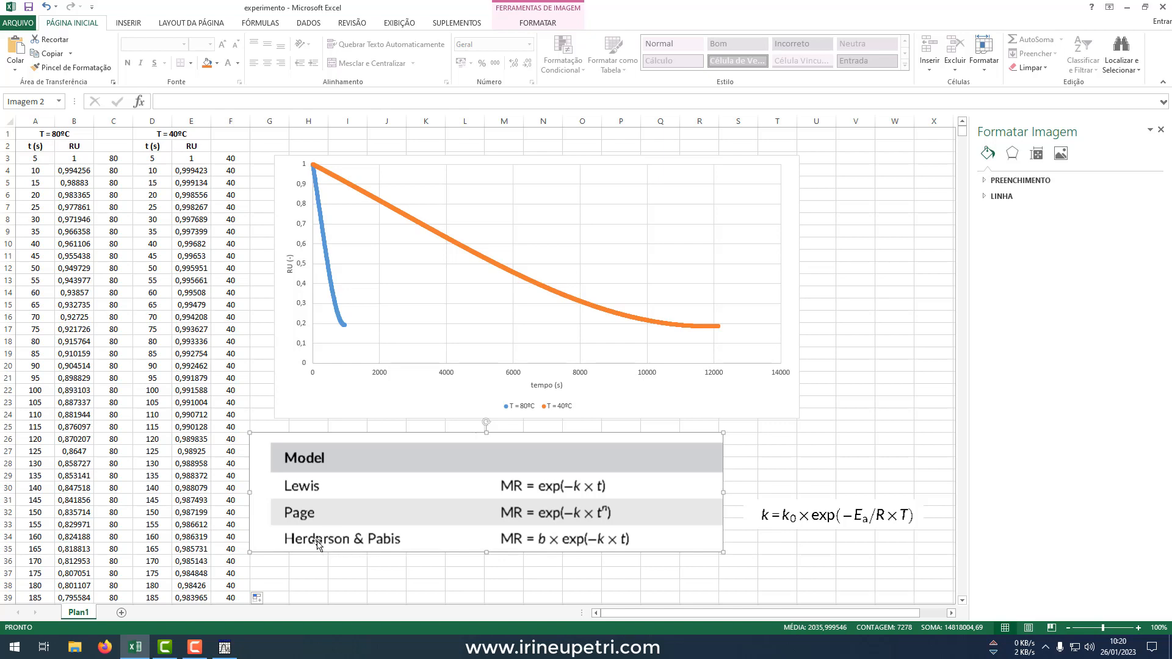
pyautogui.click(224, 647)
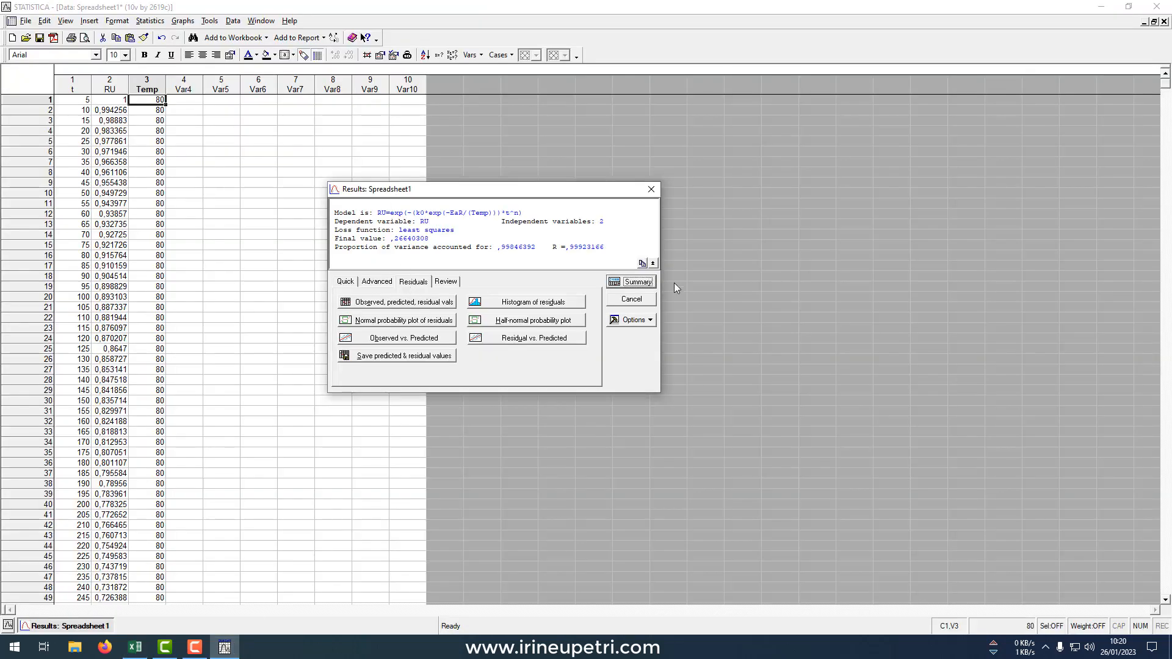
pyautogui.click(642, 284)
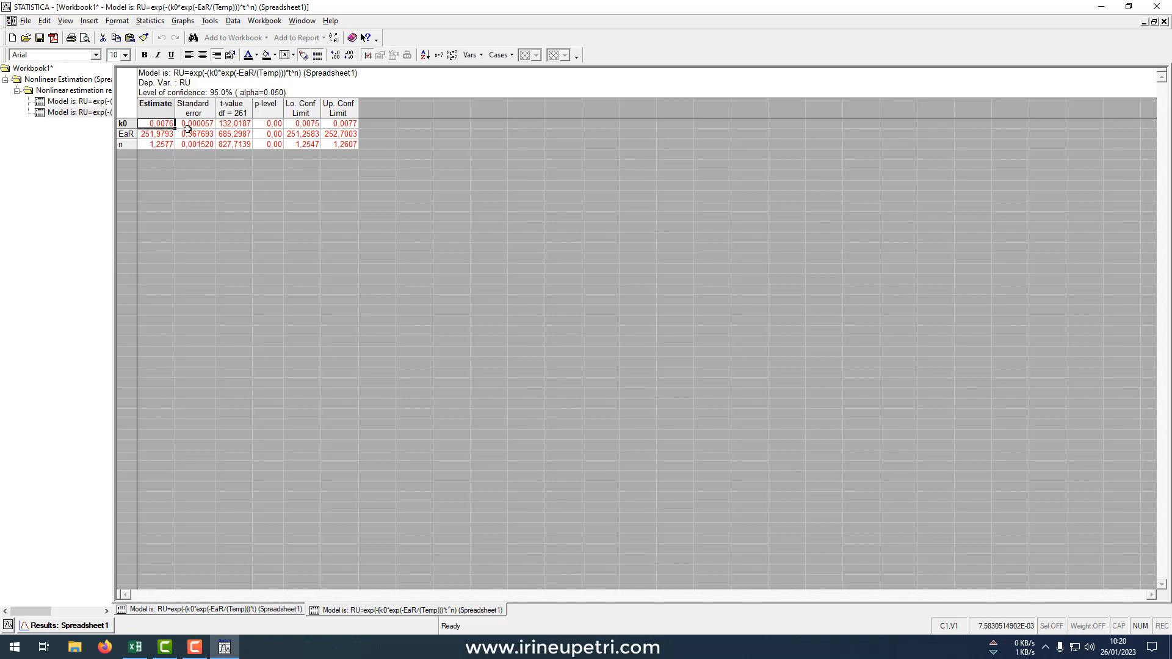
pyautogui.moveTo(163, 124); pyautogui.dragTo(338, 144)
pyautogui.click(187, 134)
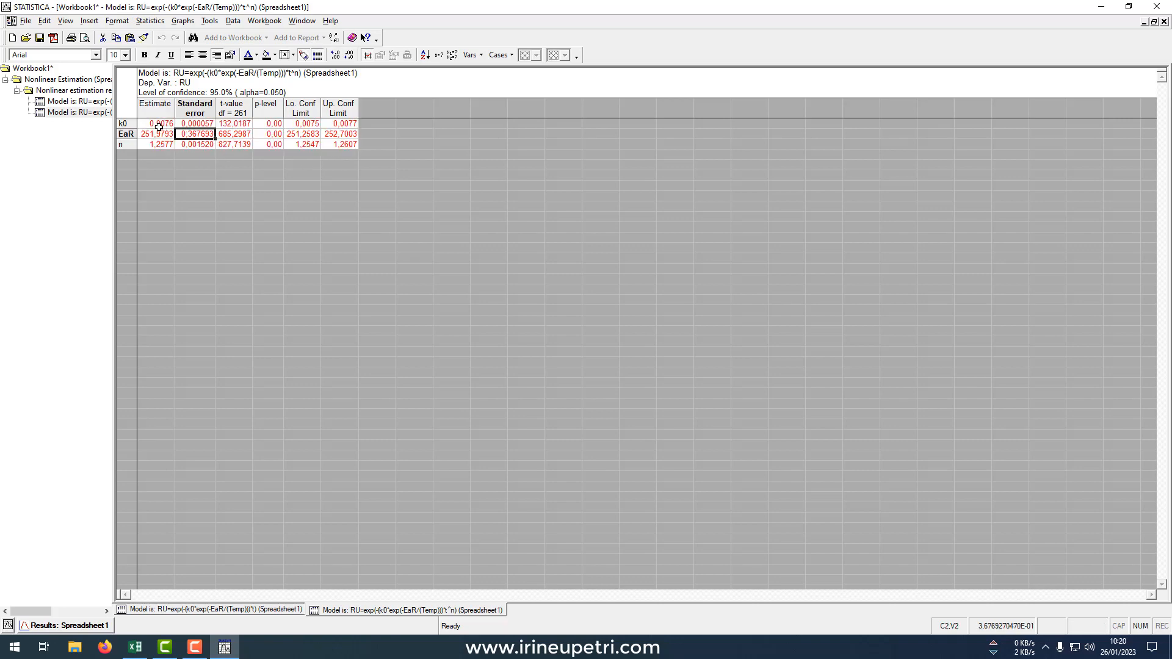
pyautogui.click(159, 125)
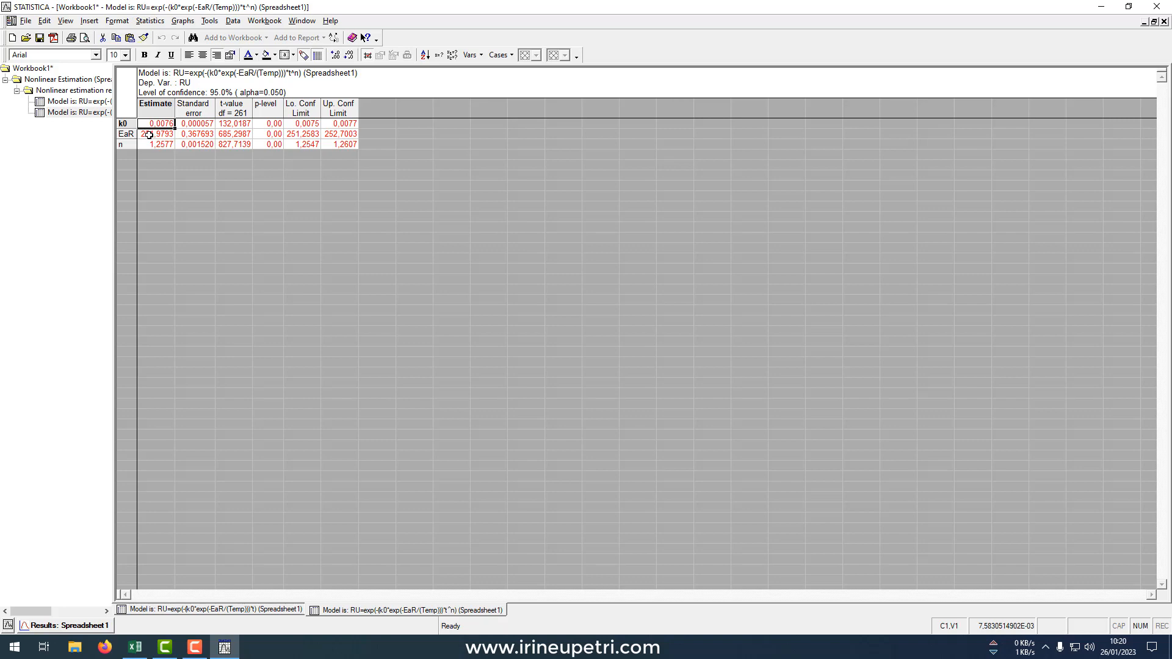
pyautogui.click(150, 134)
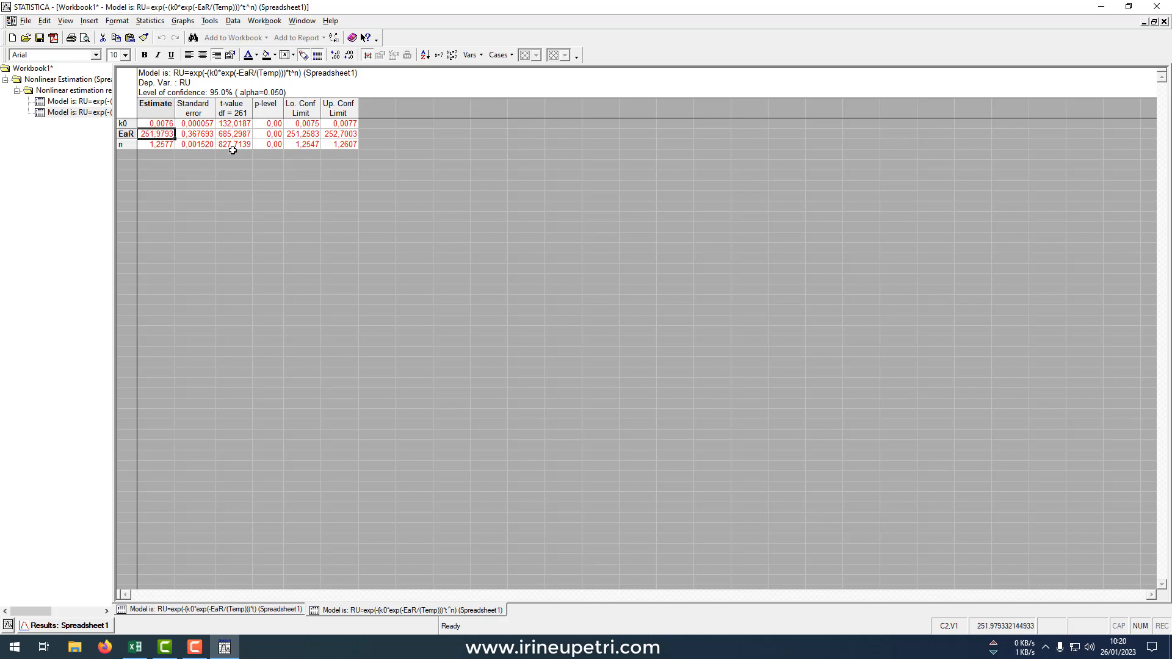
pyautogui.click(163, 145)
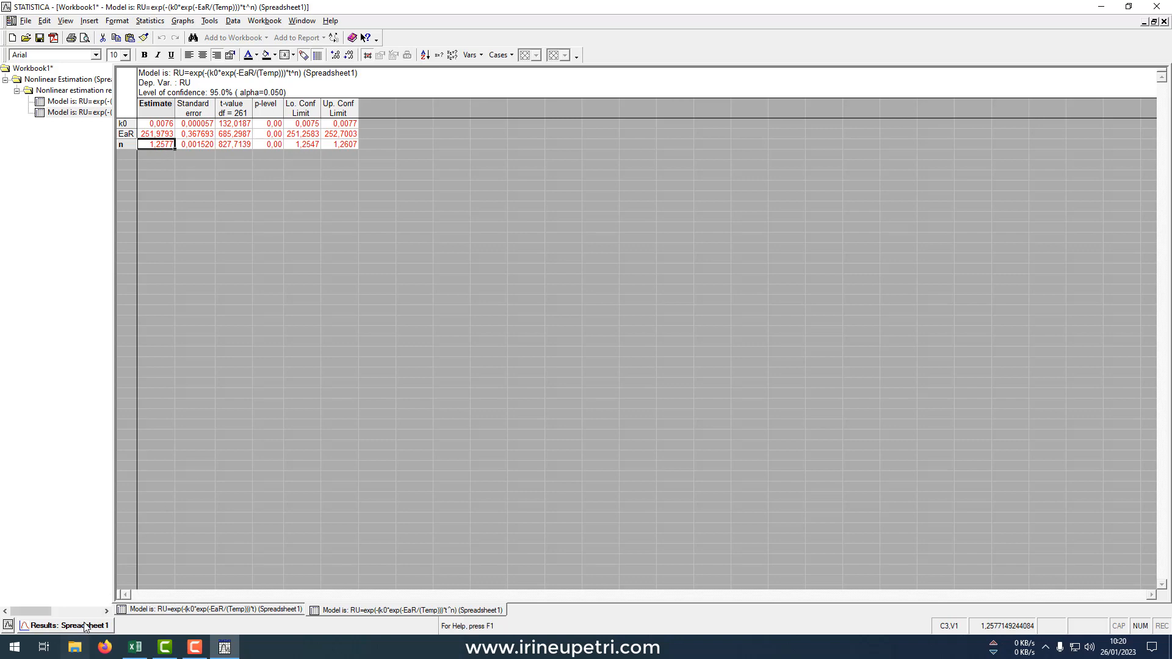
# Step: Leave the Page model results, check the Henderson & Pabis equation in Excel, and restart a user-specified least squares regression in STATISTICA
pyautogui.click(66, 625)
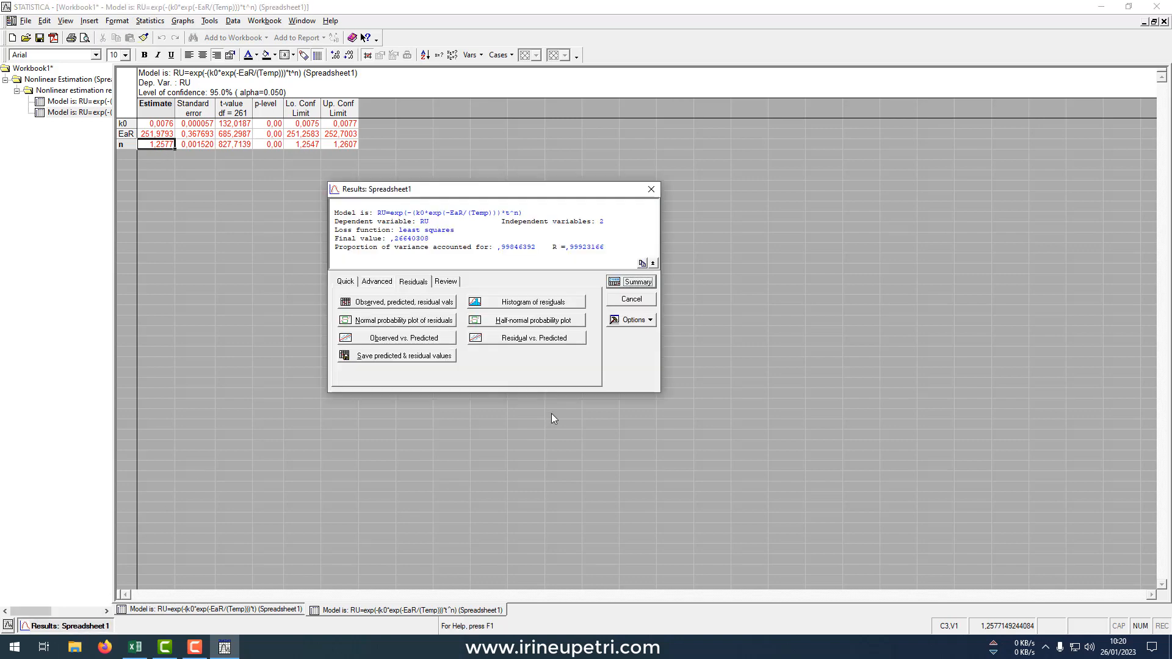
pyautogui.click(632, 302)
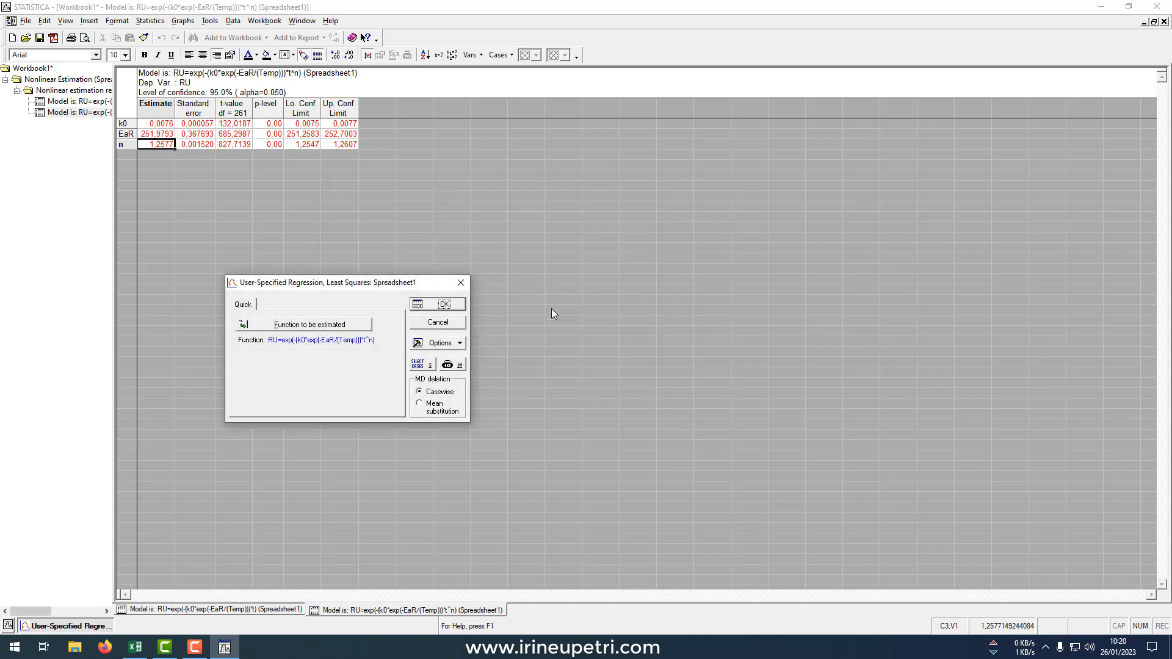
pyautogui.click(135, 647)
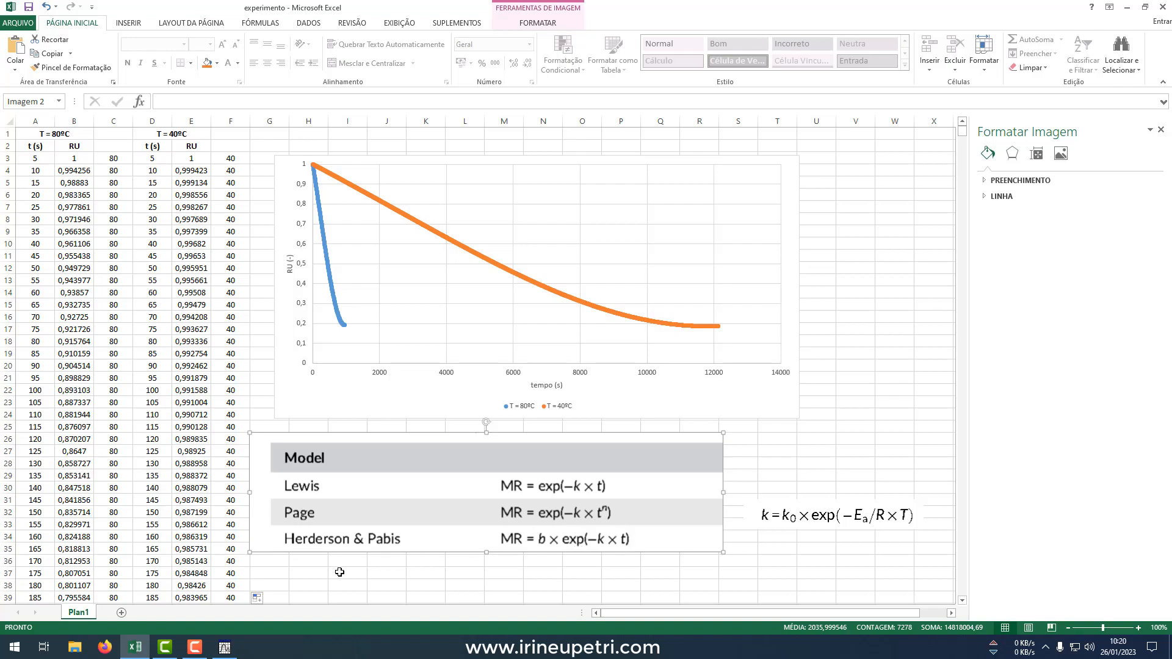
pyautogui.click(236, 646)
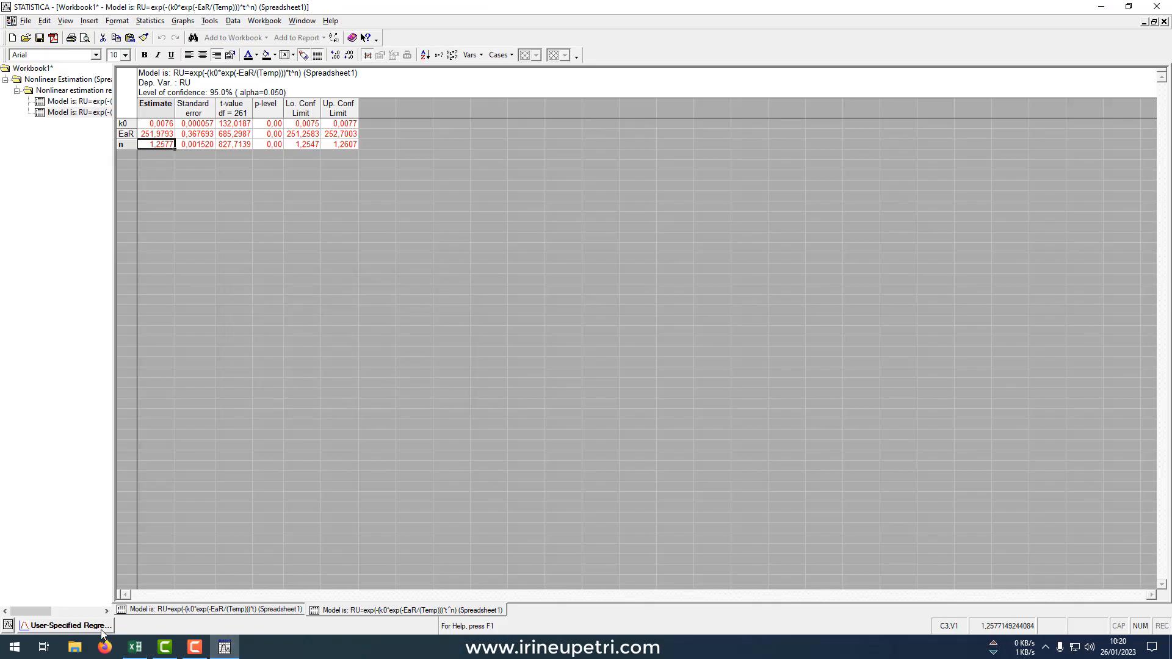
pyautogui.click(451, 324)
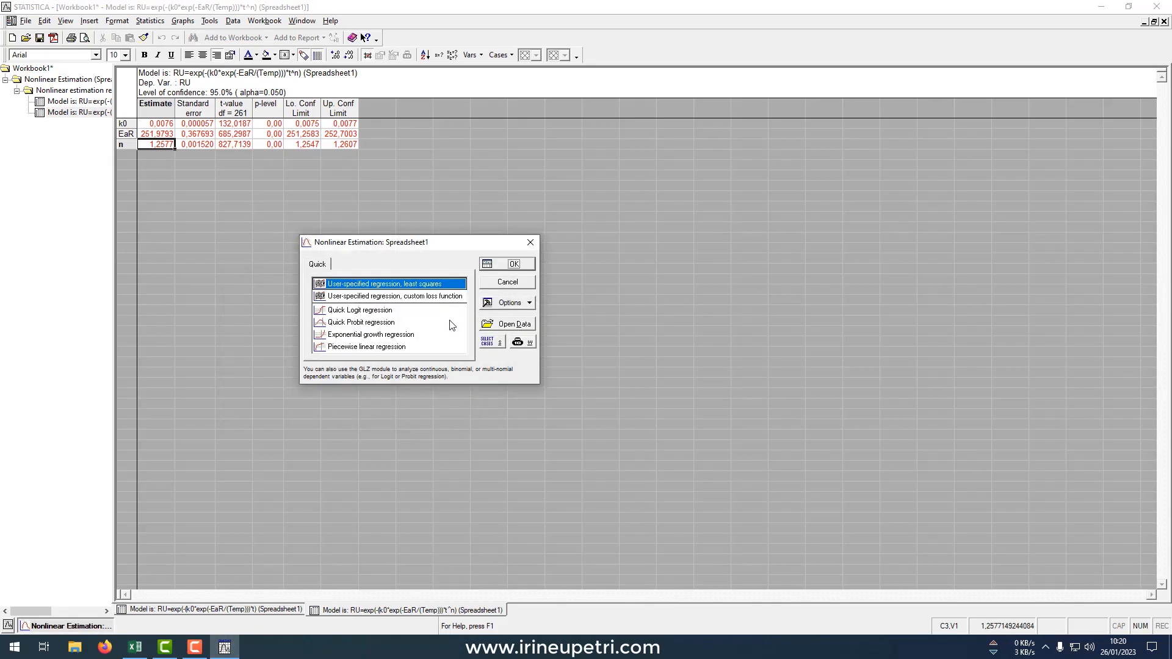
pyautogui.click(501, 270)
# Step: Change the estimated function to the Henderson & Pabis model RU=b*exp(-(k0*exp(-EaR/(Temp)))*t) and proceed to model estimation
pyautogui.click(352, 323)
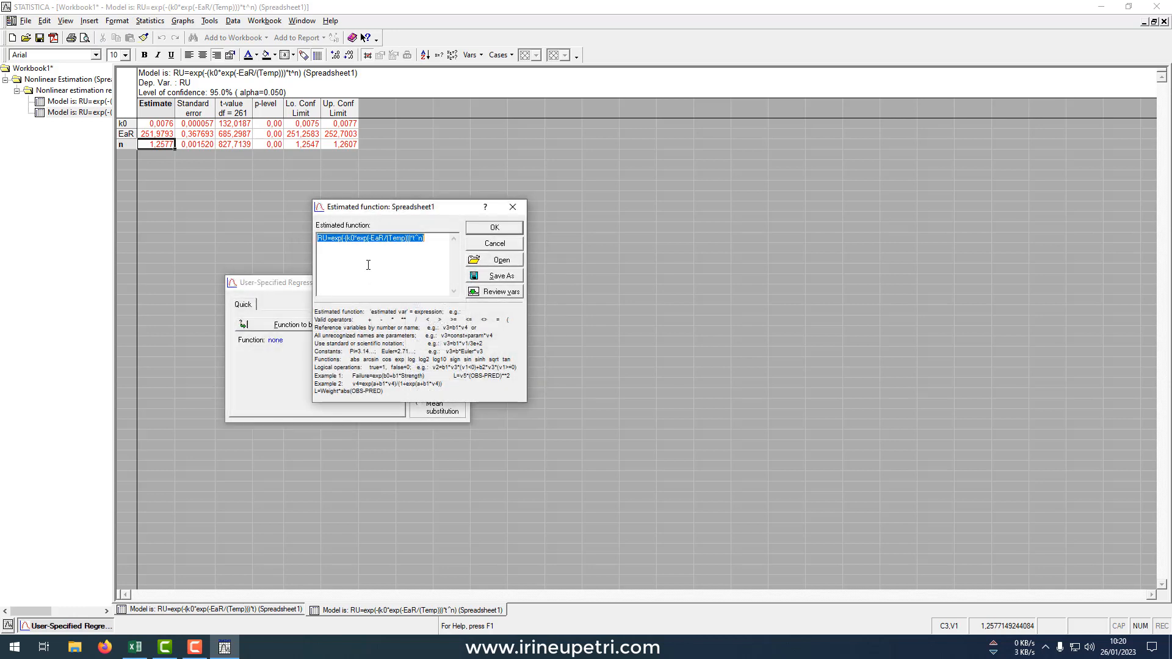
pyautogui.click(412, 250)
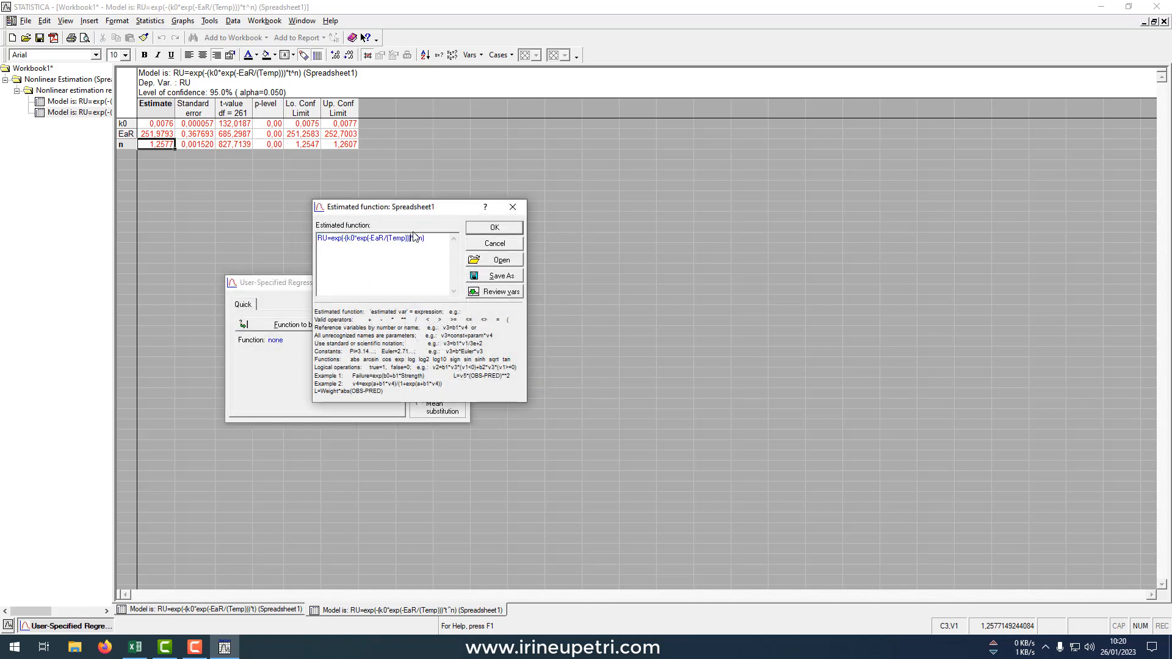
pyautogui.press('BackSpace')
pyautogui.press('BackSpace')
pyautogui.click(332, 240)
pyautogui.write('b*')
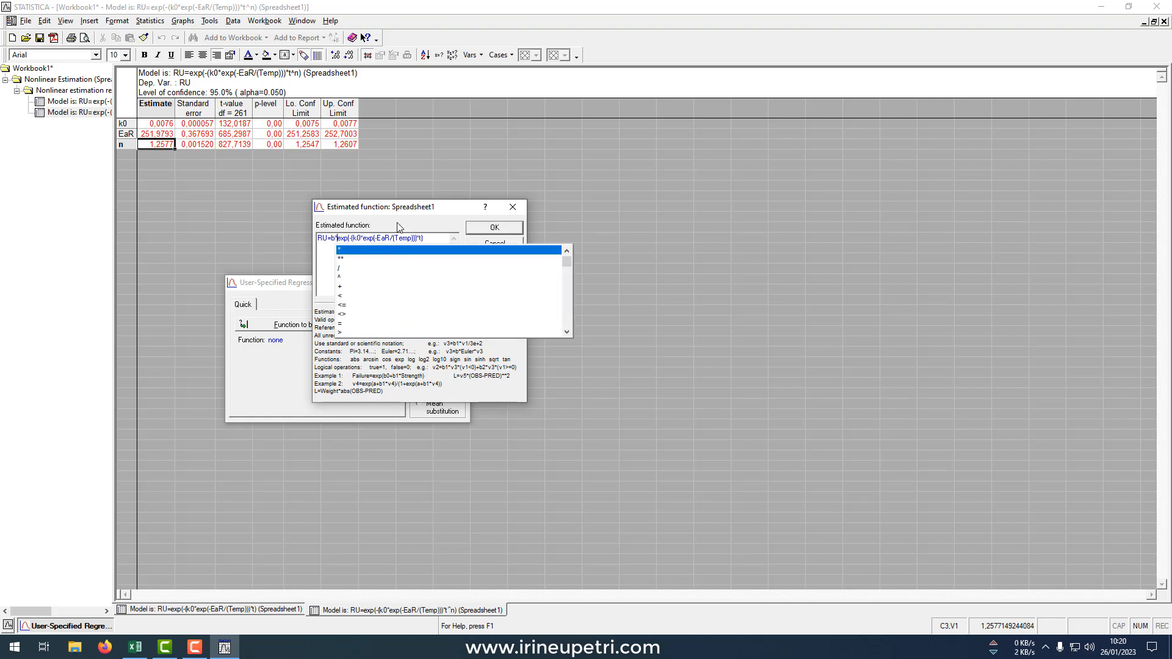
pyautogui.click(494, 227)
pyautogui.click(444, 303)
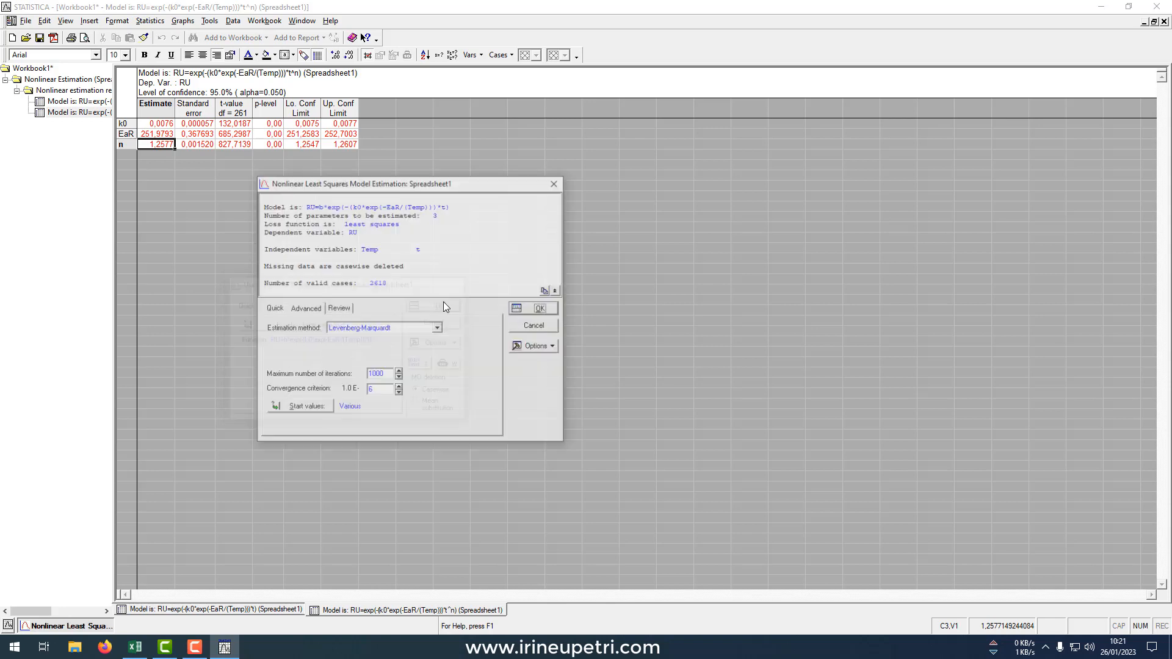
# Step: Check the number of parameters and set the start values of b to 0,1, k0 to 0,1 and EaR to 100
pyautogui.moveTo(433, 218); pyautogui.dragTo(437, 218)
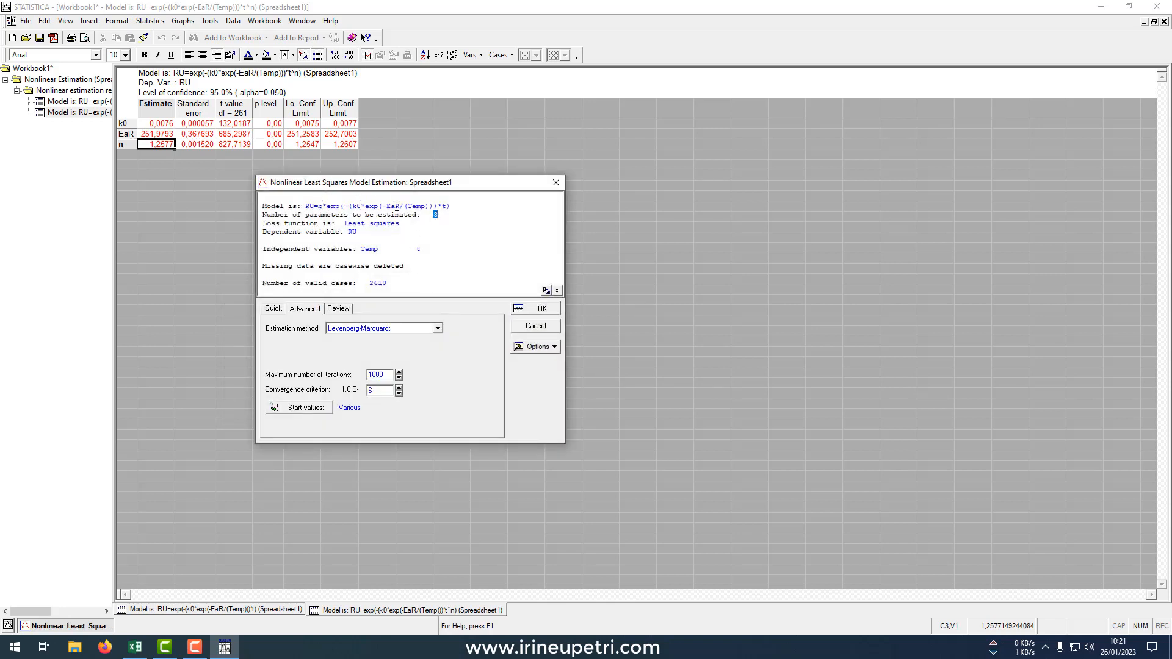
pyautogui.click(299, 407)
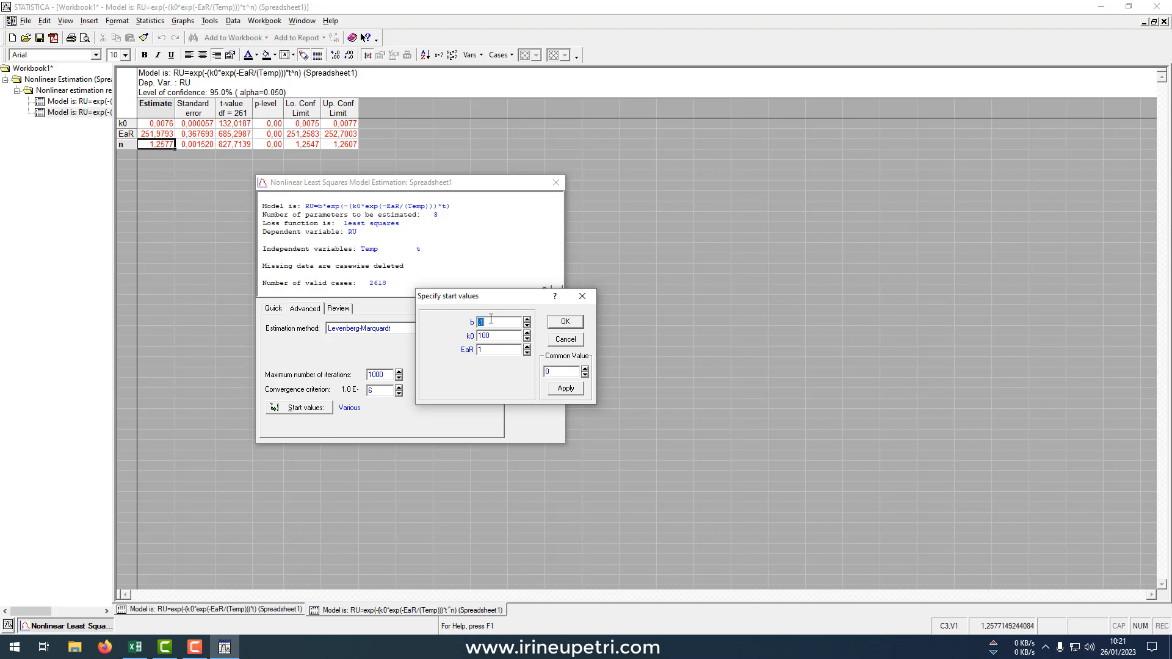
pyautogui.click(491, 319)
pyautogui.press('BackSpace')
pyautogui.write('0,1')
pyautogui.click(479, 348)
pyautogui.write('100')
pyautogui.doubleClick(474, 336)
pyautogui.write('0,1')
pyautogui.click(566, 321)
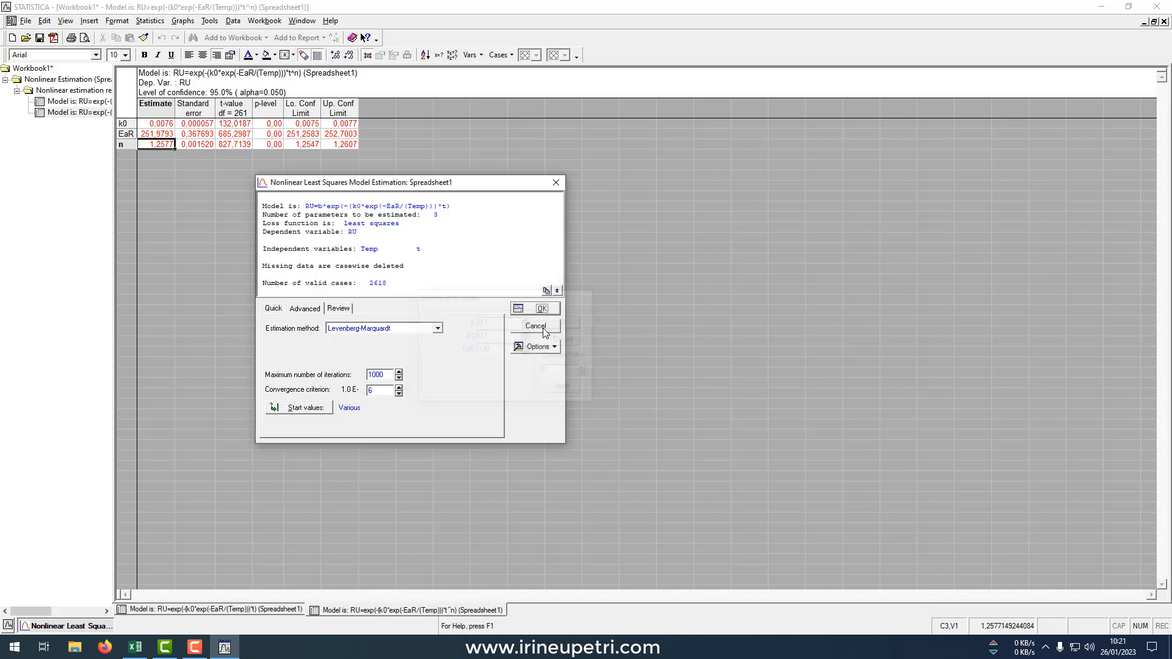
# Step: Run the Henderson & Pabis estimation, review the proportion of variance accounted for, and compare the fitted function with the equation in Excel
pyautogui.click(539, 310)
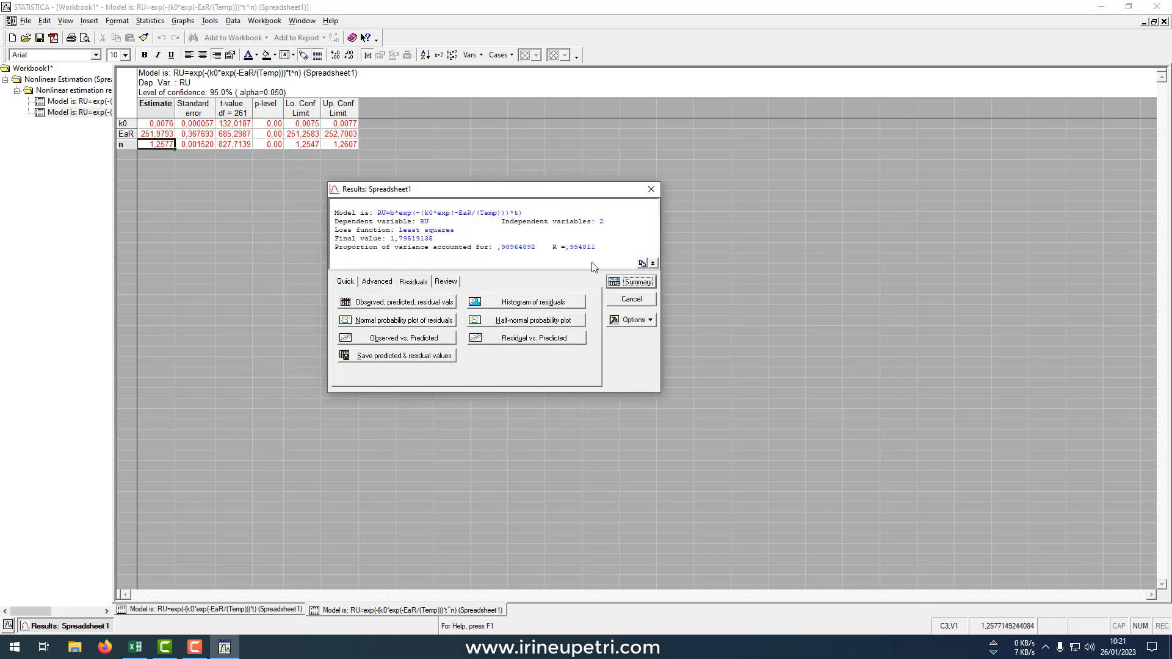
pyautogui.moveTo(509, 247); pyautogui.dragTo(501, 248)
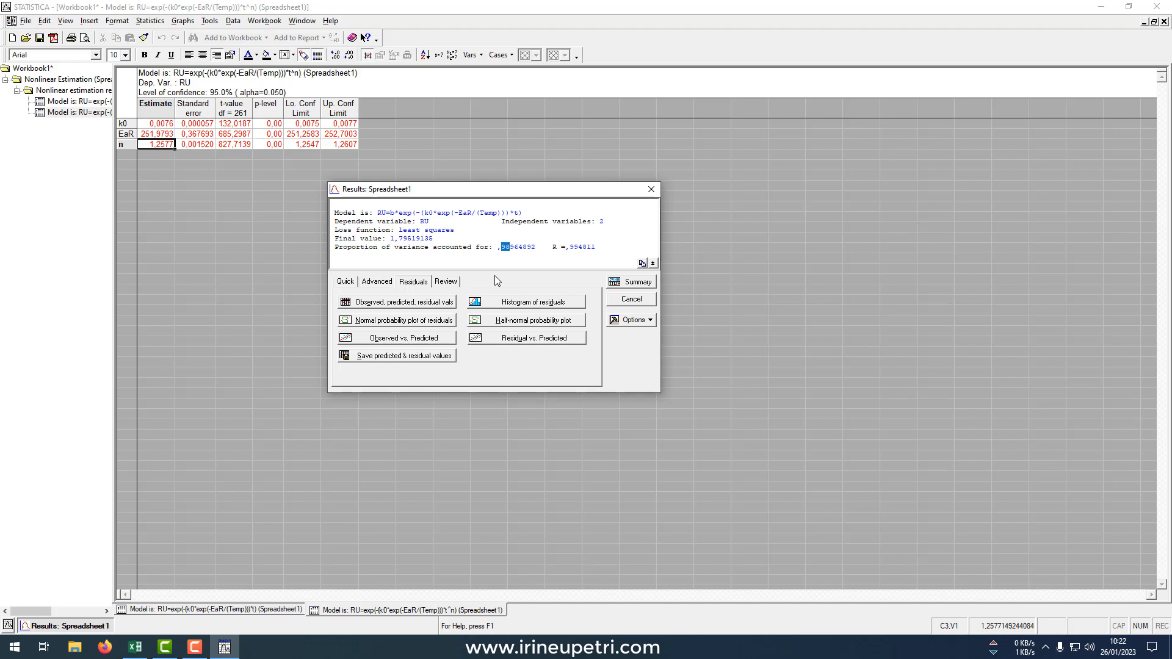
pyautogui.click(501, 248)
pyautogui.moveTo(501, 248); pyautogui.dragTo(515, 249)
pyautogui.moveTo(392, 214); pyautogui.dragTo(395, 213)
pyautogui.click(135, 647)
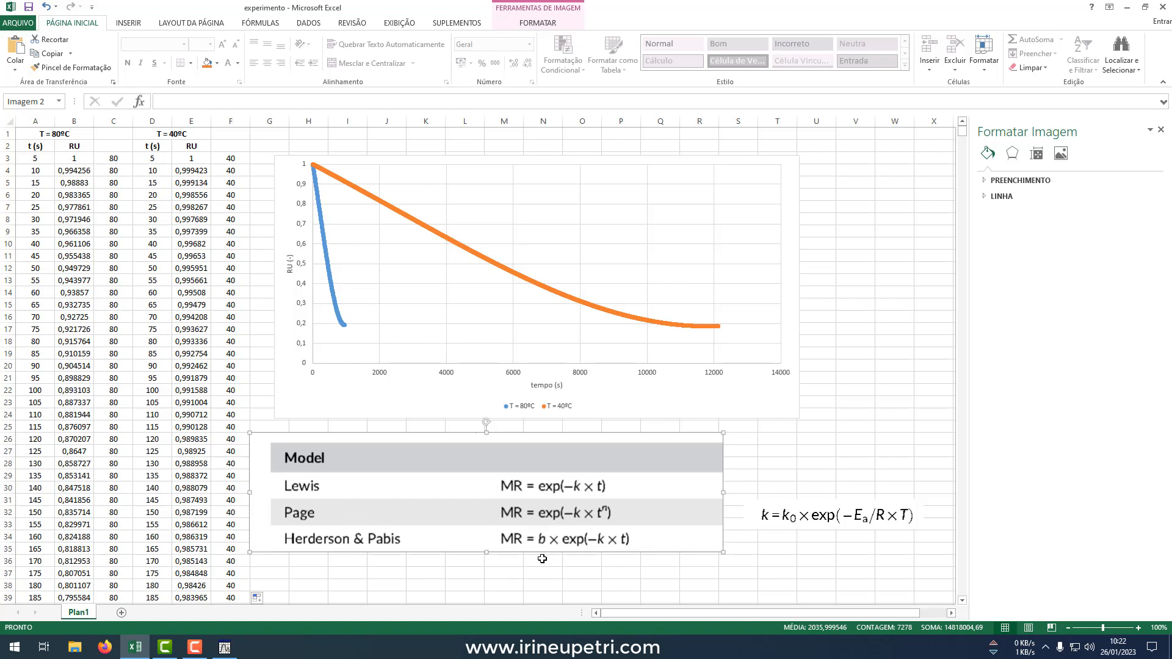
pyautogui.click(225, 647)
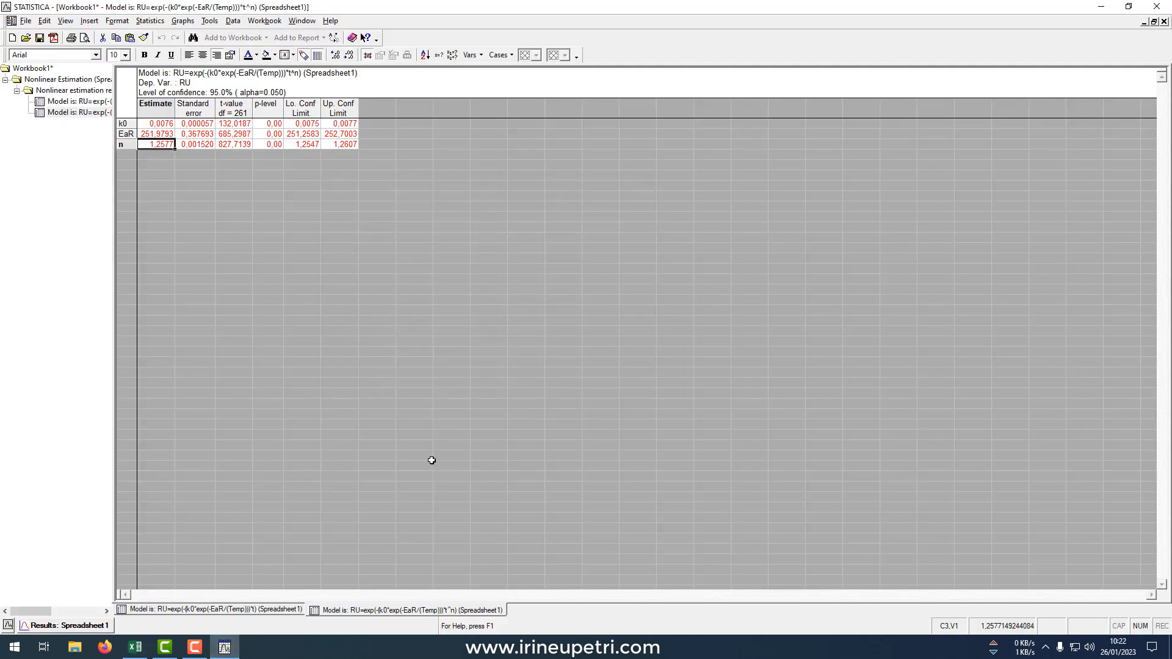
# Step: Generate the Henderson & Pabis parameter summary and examine the estimates, standard errors and confidence limits of b, k0 and EaR
pyautogui.click(84, 625)
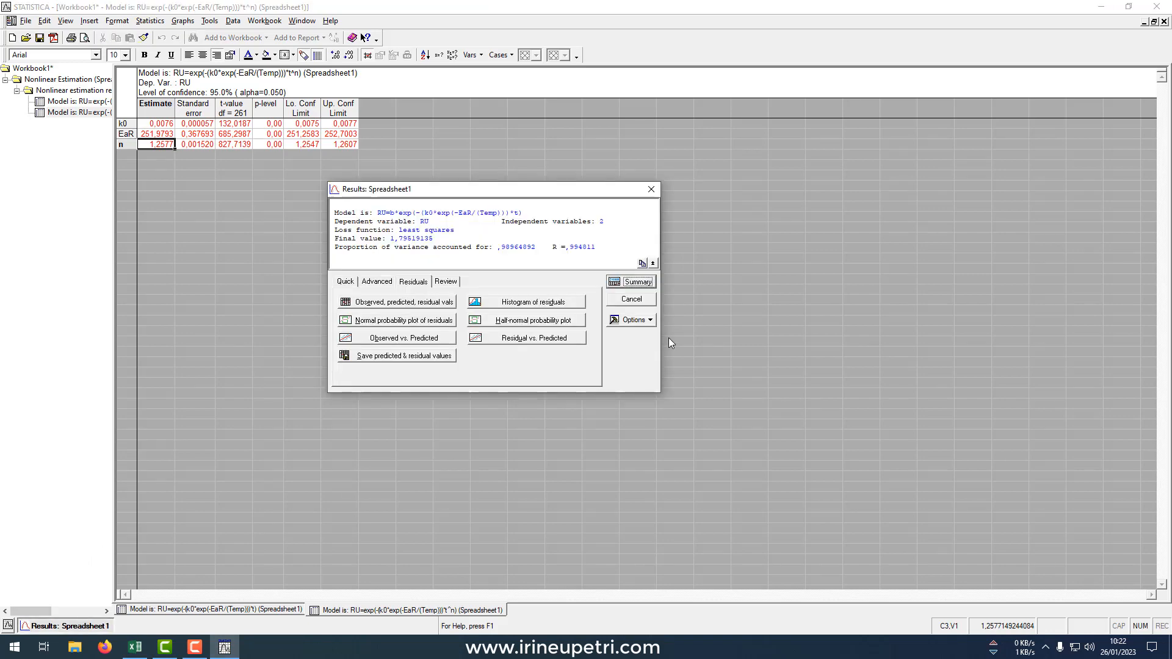
pyautogui.click(636, 283)
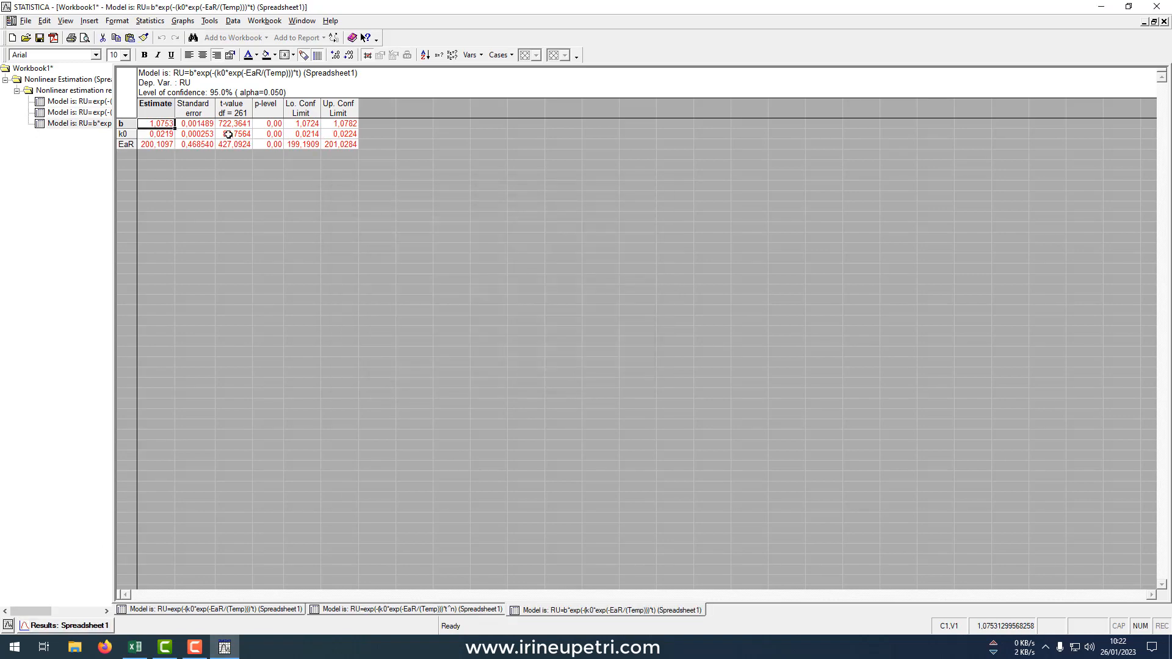
pyautogui.moveTo(161, 133); pyautogui.dragTo(340, 145)
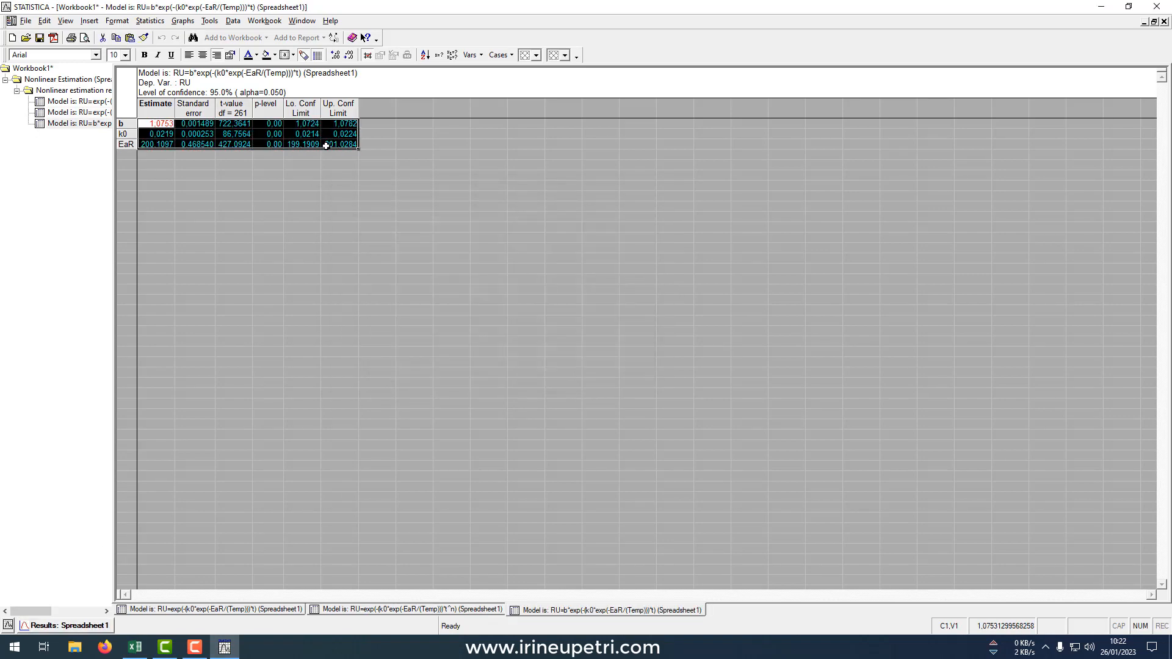
pyautogui.click(168, 124)
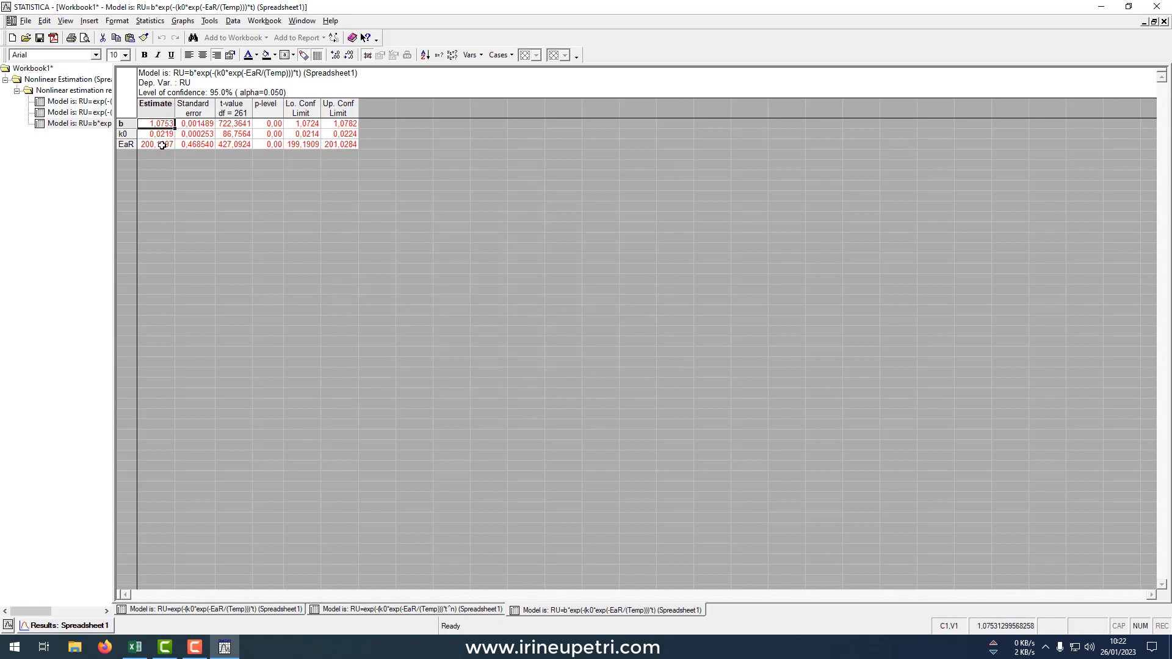
pyautogui.moveTo(159, 133); pyautogui.dragTo(341, 145)
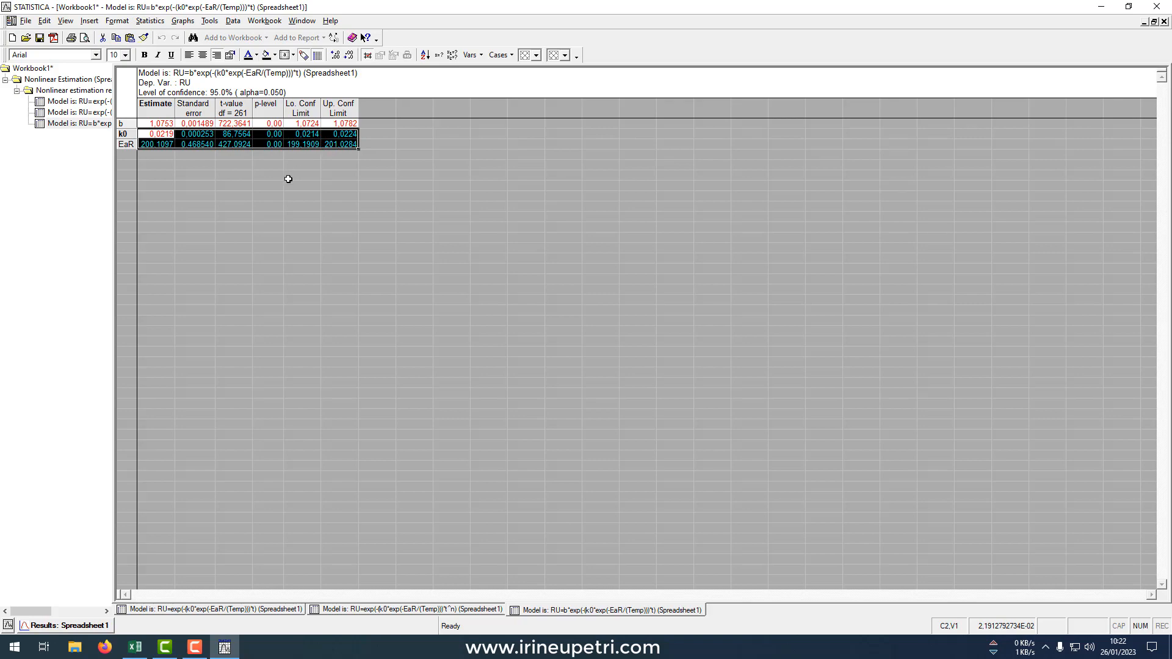